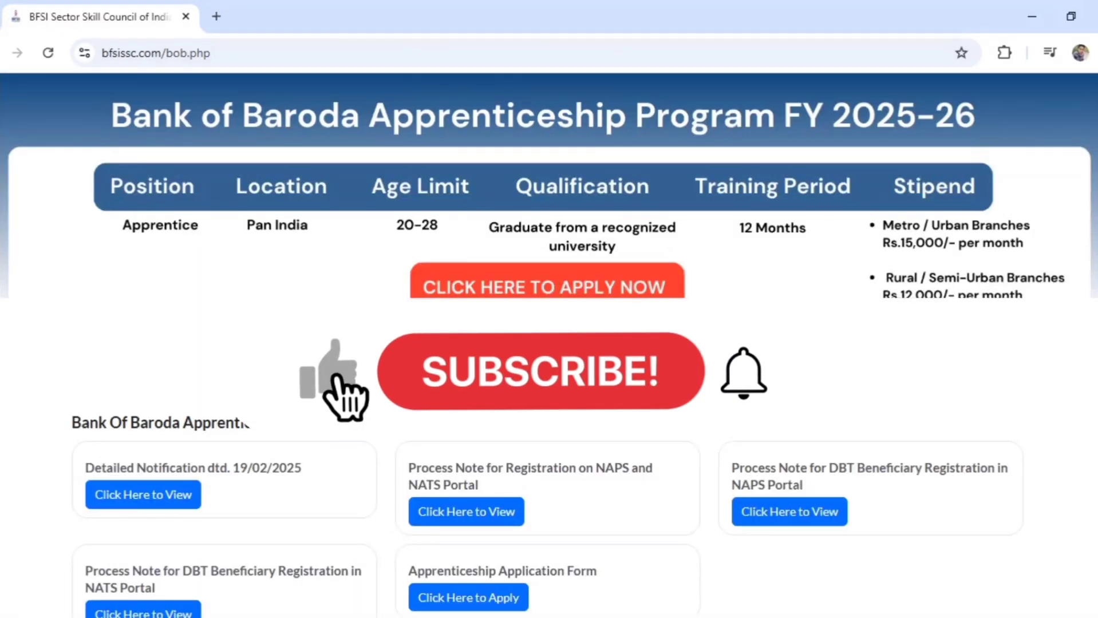
# Go from the BFSI SSC page to Bank of Baroda's apprentice careers page listing 4000 vacancies
pyautogui.scroll(-2, 341, 389)
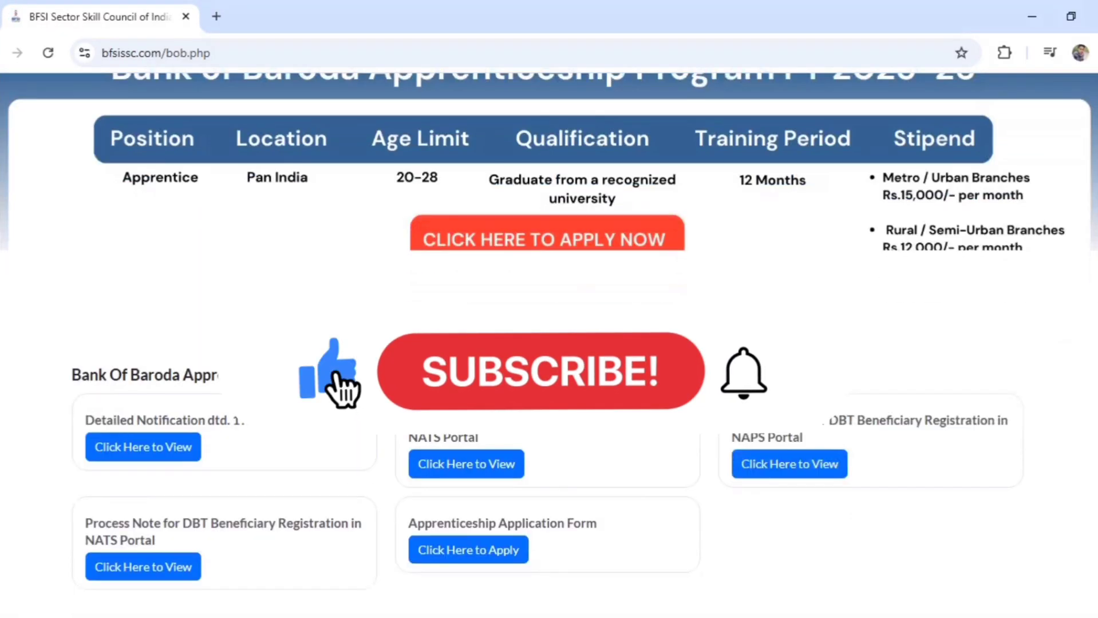
pyautogui.scroll(-4, 549, 344)
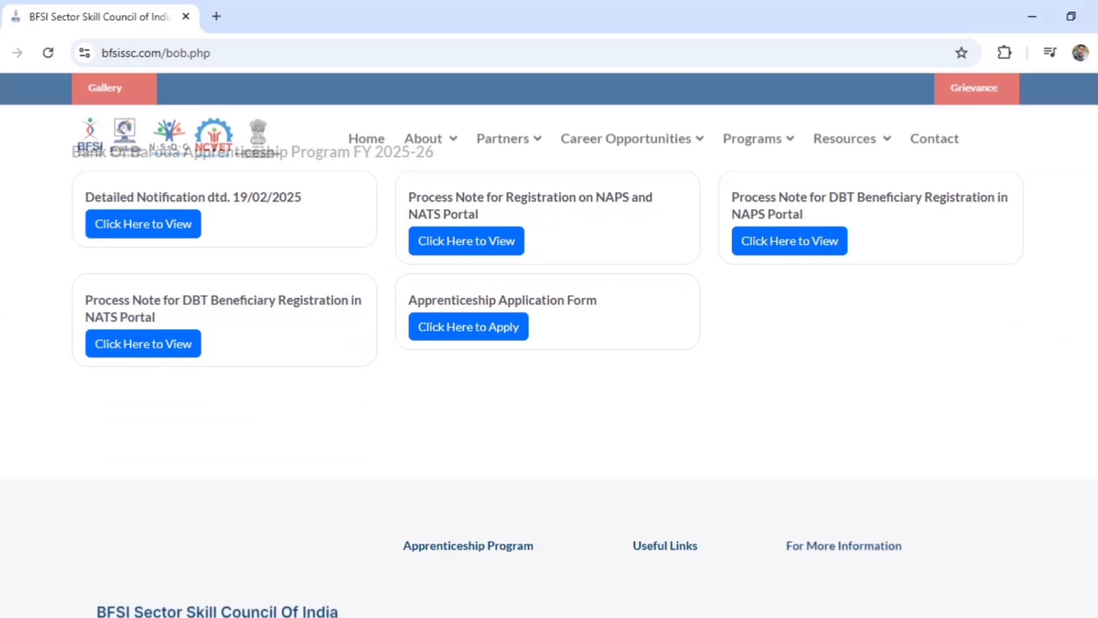
pyautogui.scroll(6, 549, 343)
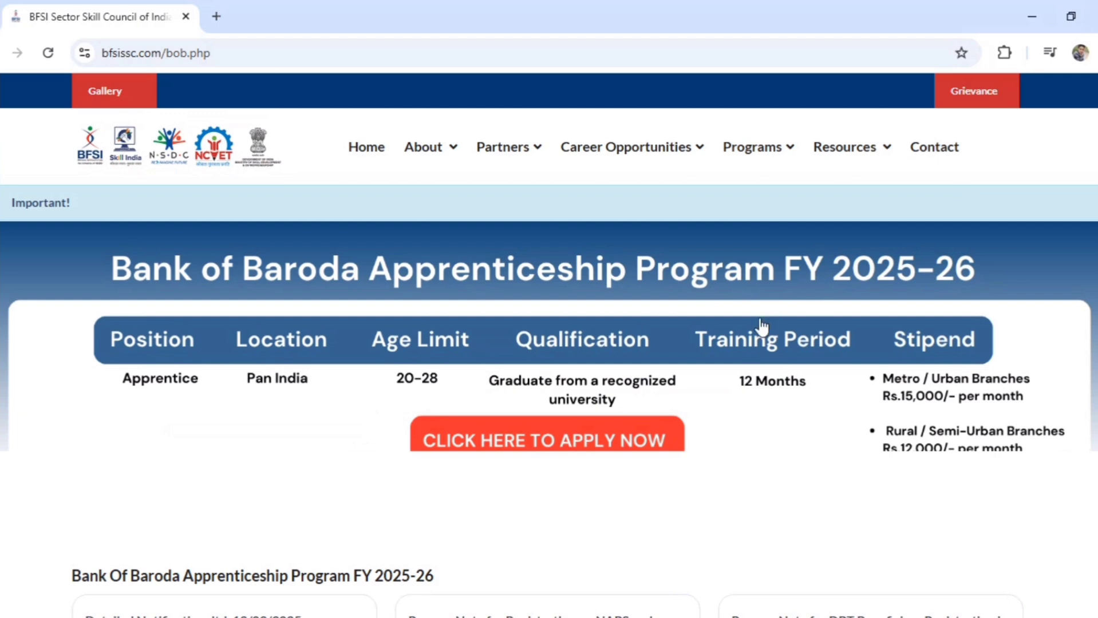
pyautogui.click(640, 427)
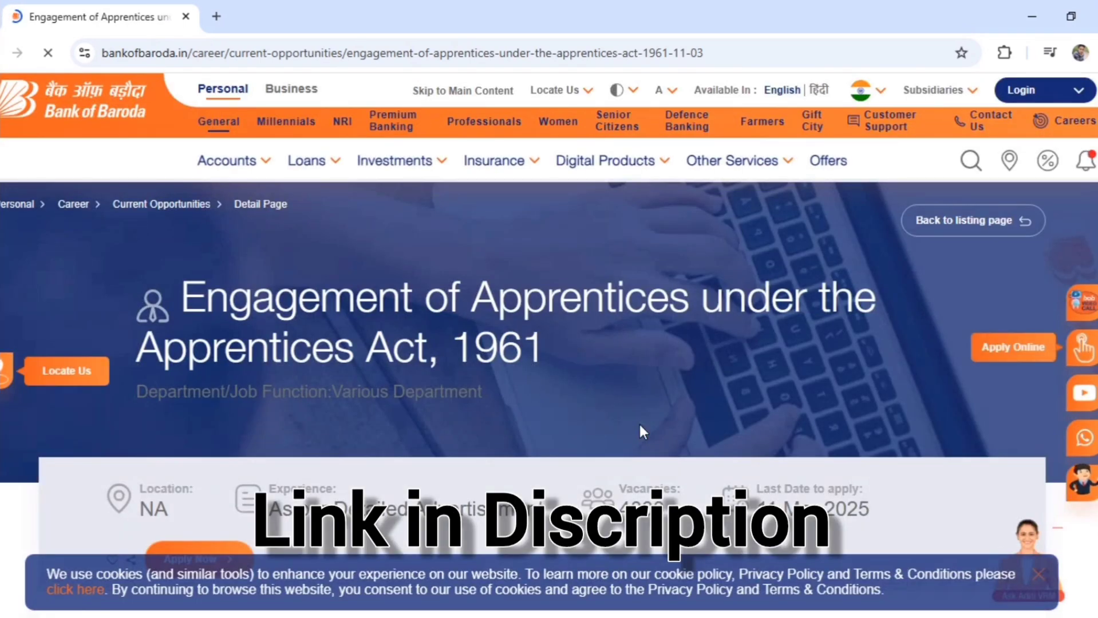
pyautogui.scroll(-2, 640, 426)
pyautogui.scroll(-4, 639, 425)
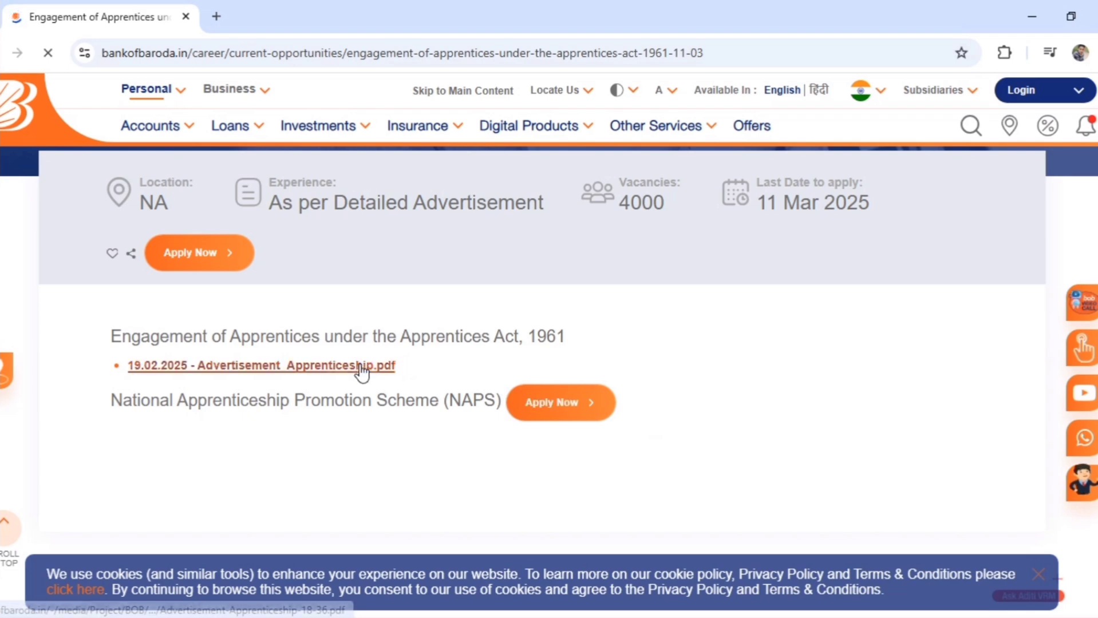
# Open Advertisement_Apprenticeship.pdf, read to section 3 How to Apply, and follow the nats.education.gov.in link
pyautogui.click(360, 366)
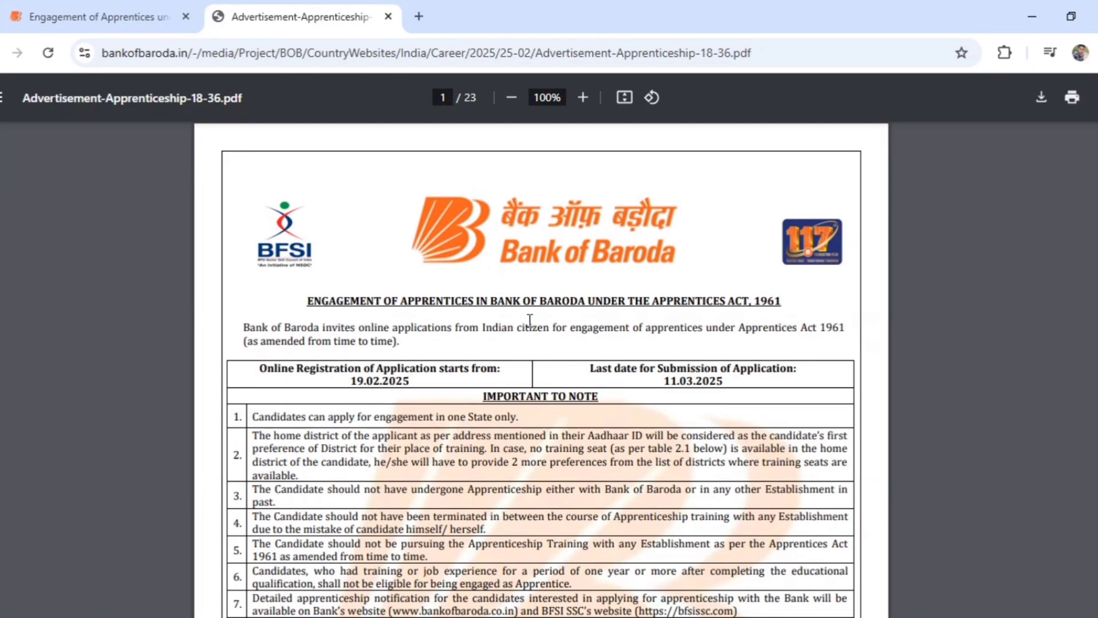
pyautogui.scroll(-15, 530, 321)
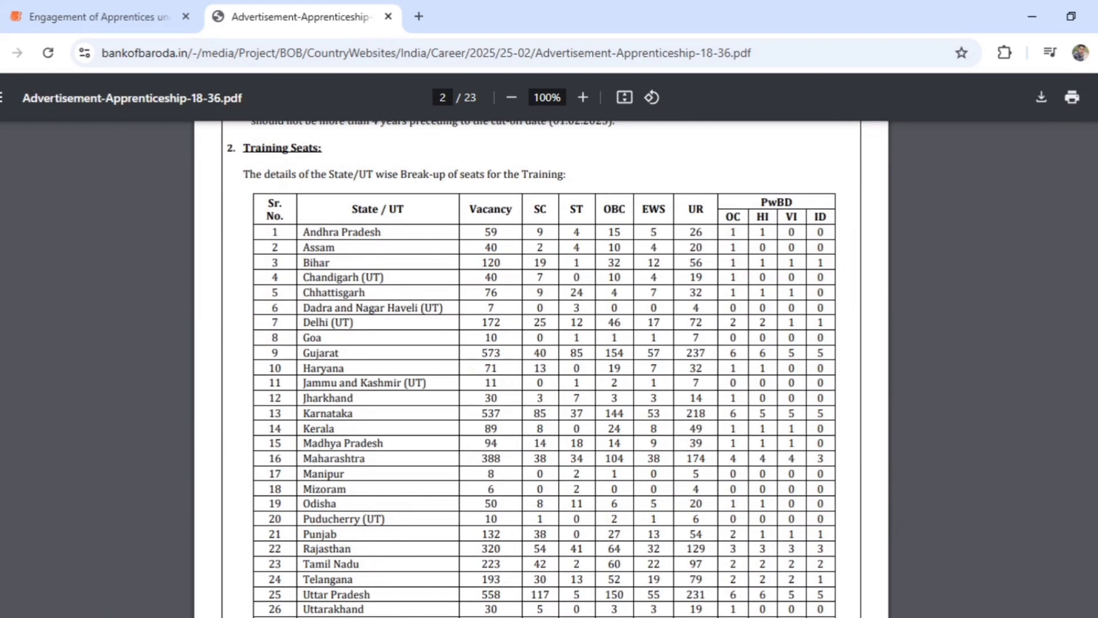
pyautogui.scroll(-20, 541, 369)
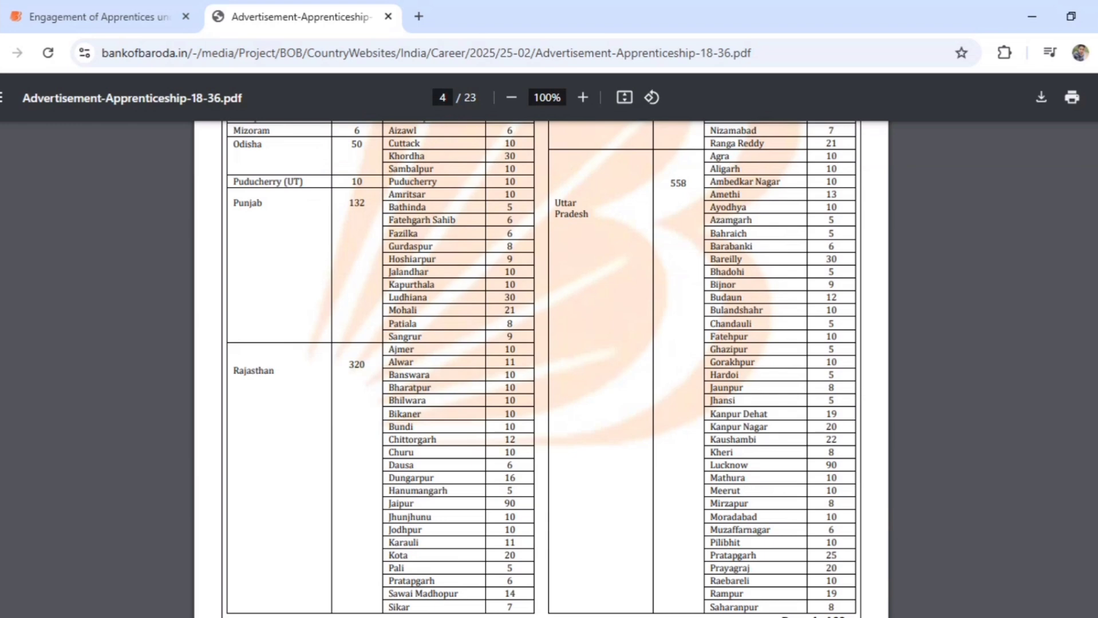
pyautogui.scroll(-10, 541, 369)
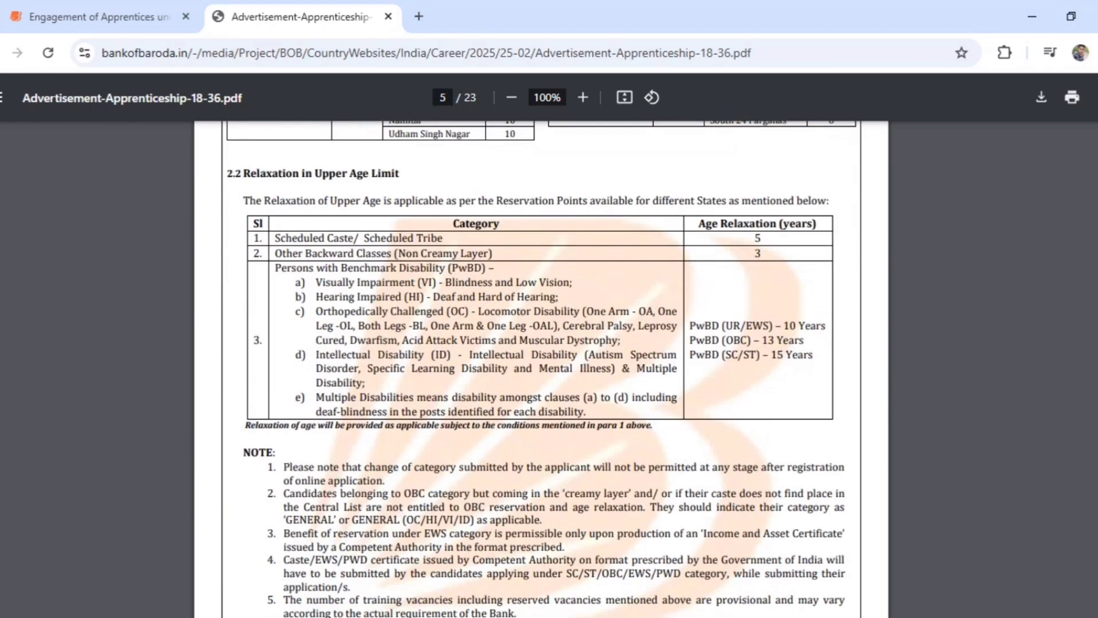
pyautogui.scroll(-8, 541, 369)
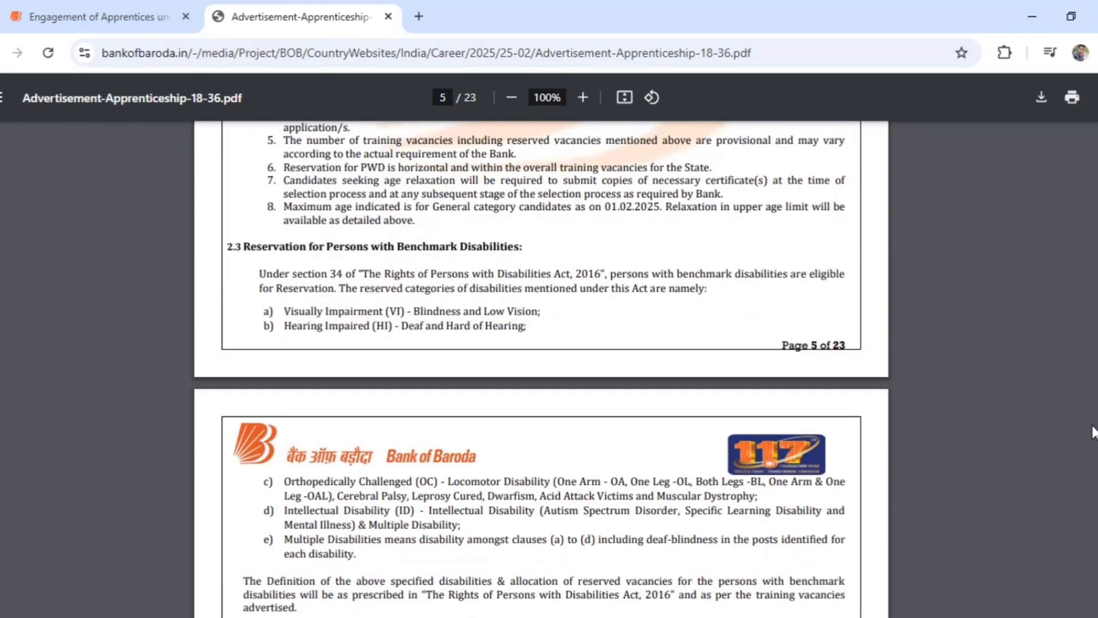
pyautogui.scroll(-8, 541, 370)
pyautogui.scroll(-7, 541, 369)
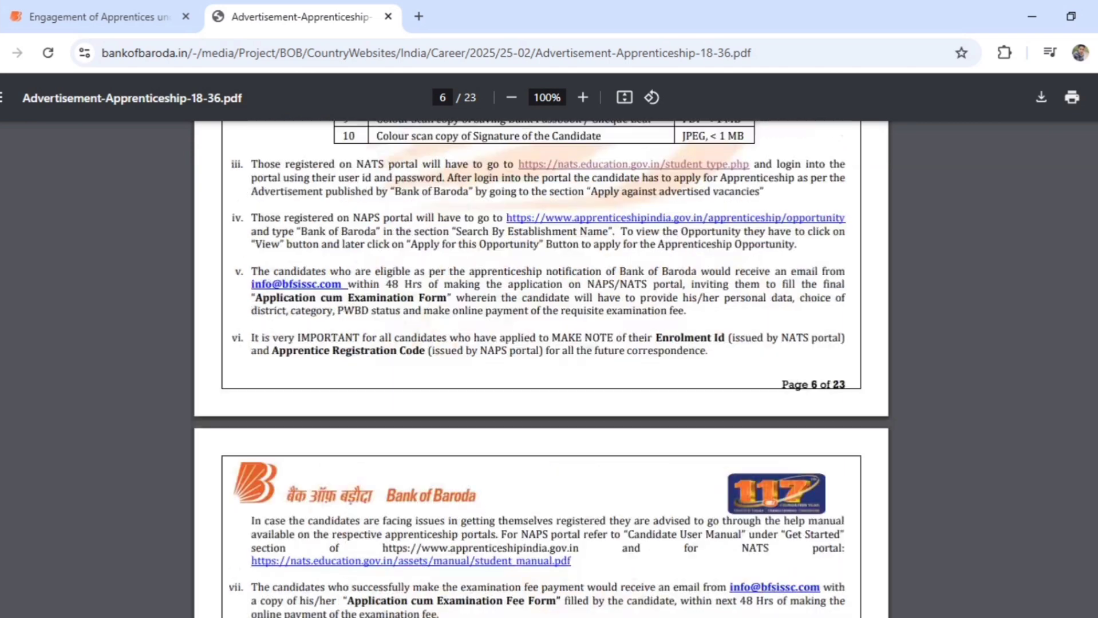
pyautogui.scroll(9, 541, 369)
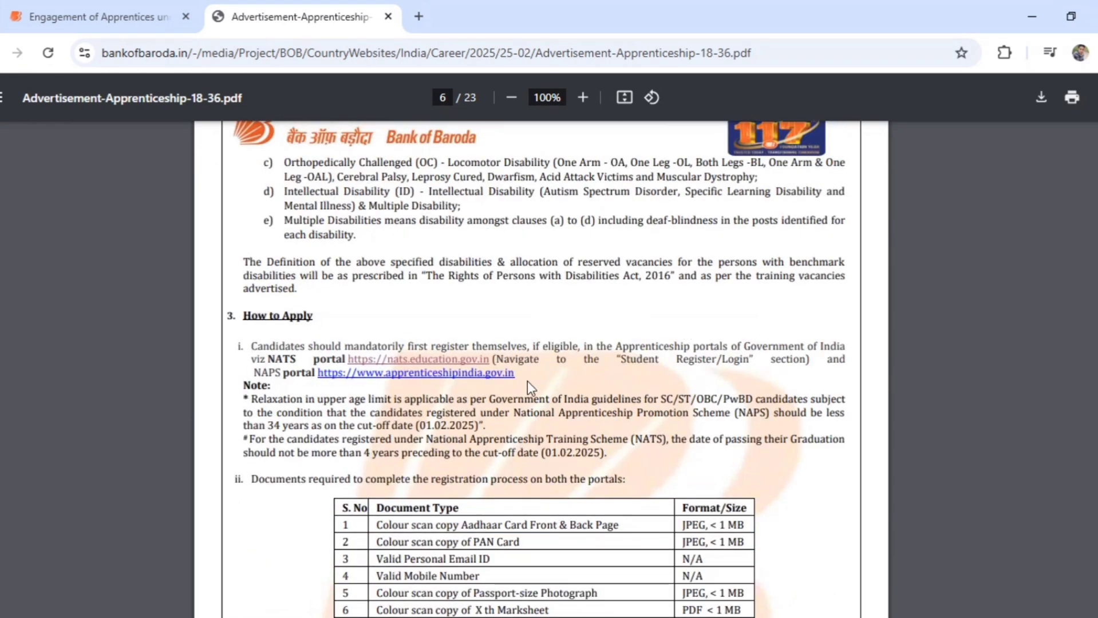
pyautogui.click(426, 361)
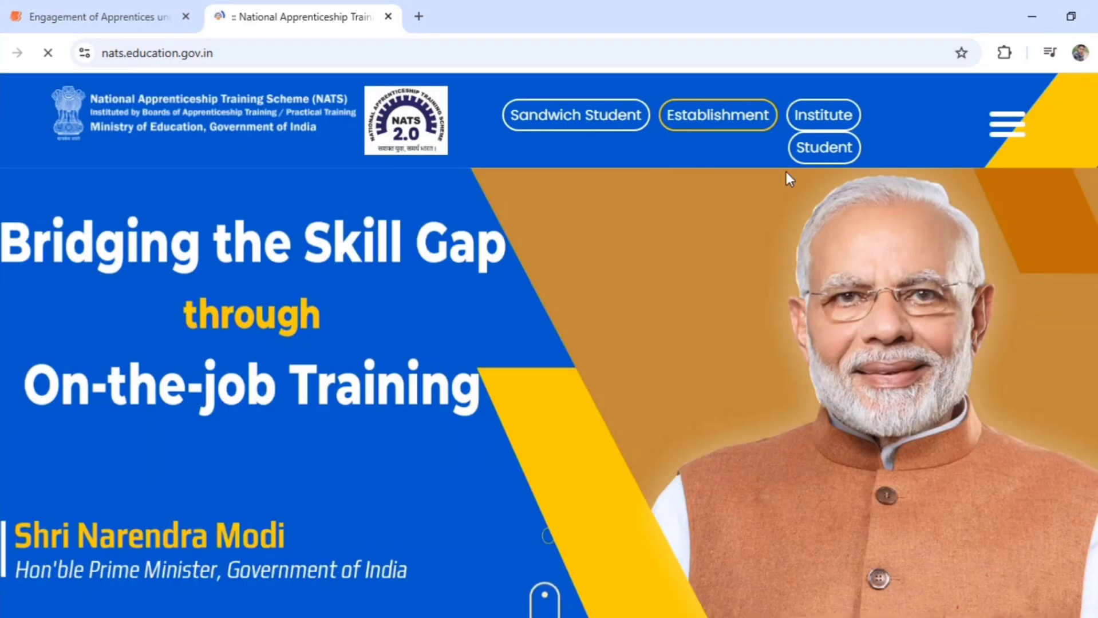
# Start a new Student Register enrolment, answering Yes that the required documents are ready
pyautogui.click(825, 151)
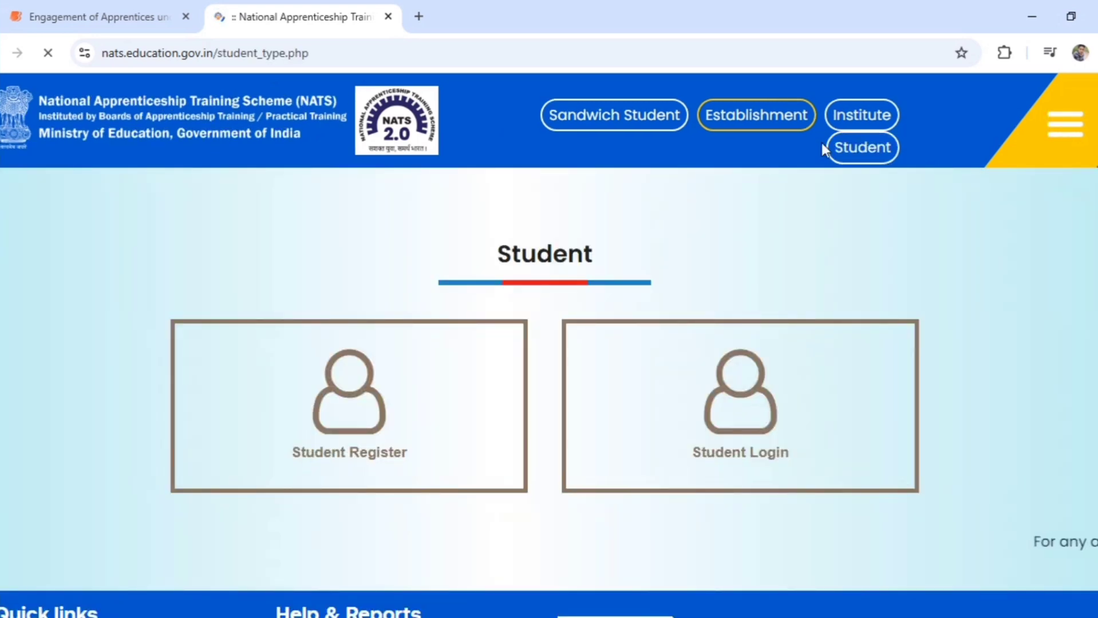
pyautogui.click(383, 378)
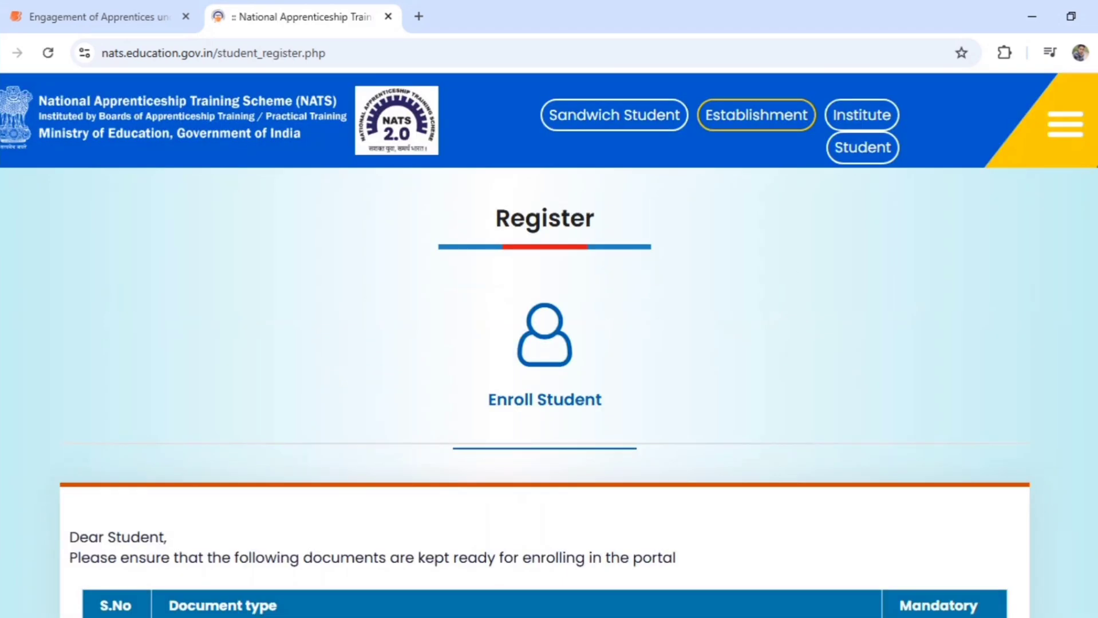
pyautogui.scroll(-8, 544, 343)
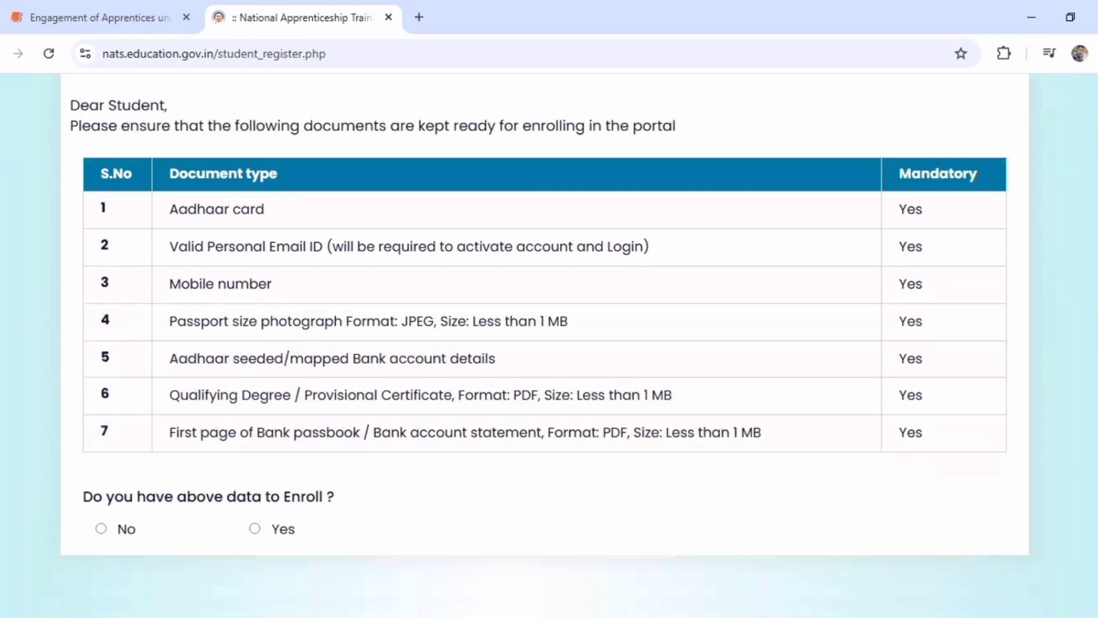
pyautogui.scroll(2, 1083, 446)
pyautogui.scroll(-3, 1083, 446)
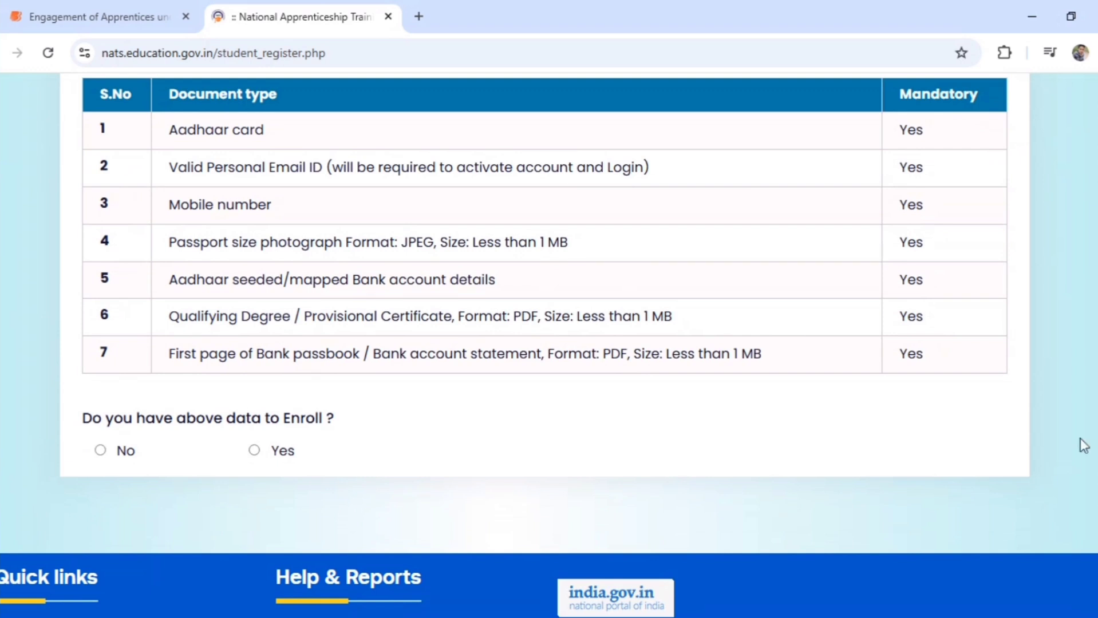
pyautogui.click(255, 450)
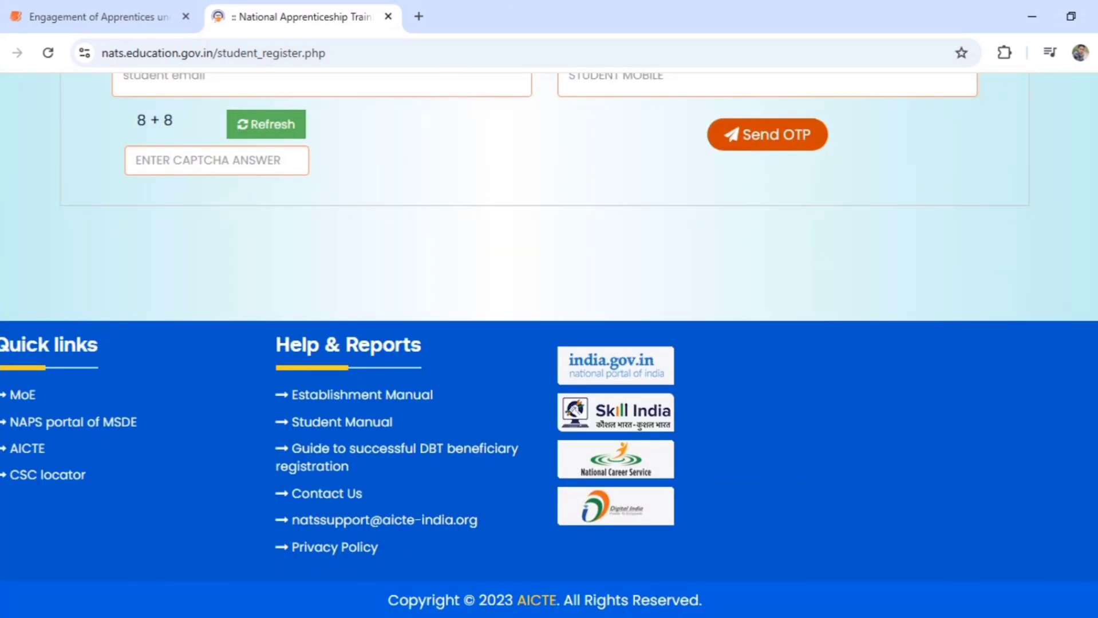
pyautogui.scroll(2, 549, 346)
pyautogui.scroll(5, 1088, 264)
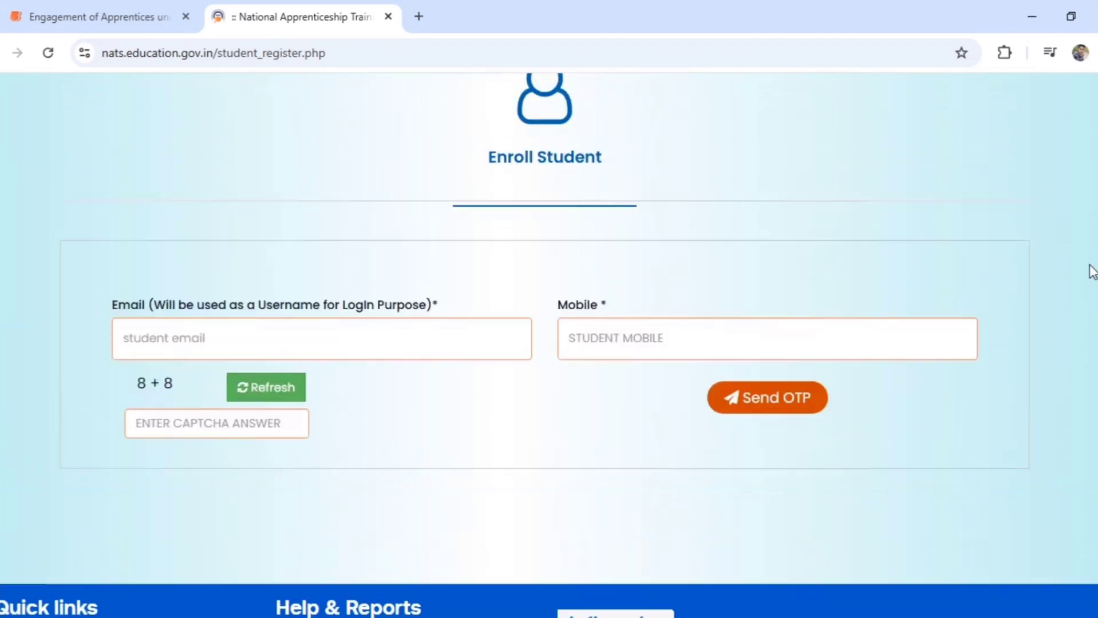
pyautogui.scroll(-4, 1088, 263)
# Enter the student's e-mail address and the captcha answer, then request an OTP
pyautogui.click(389, 133)
pyautogui.write('shivam')
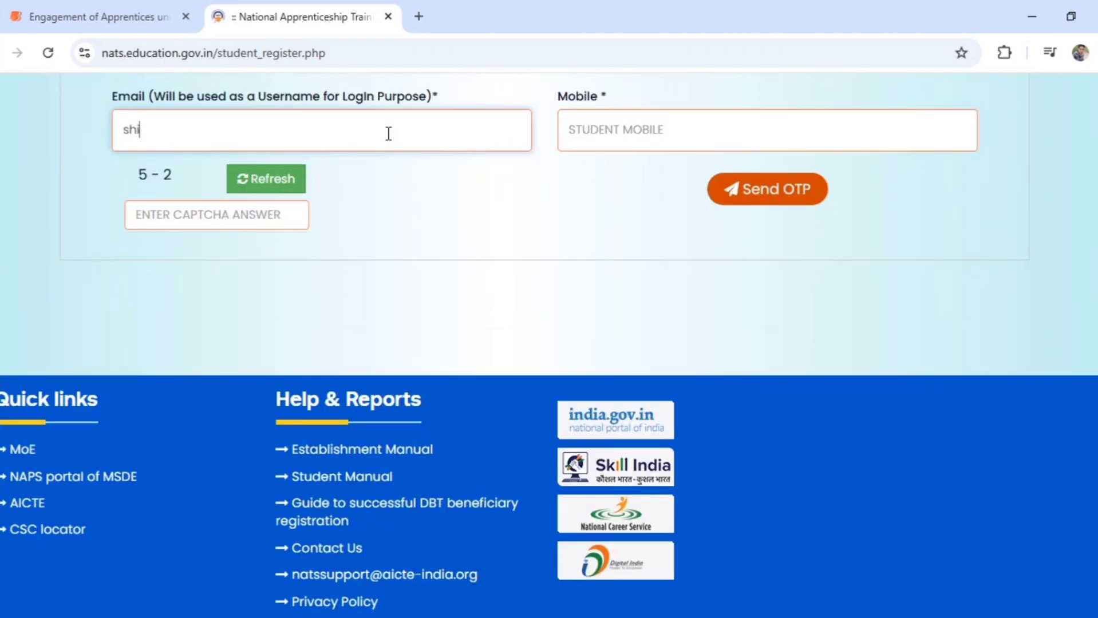
pyautogui.write('s')
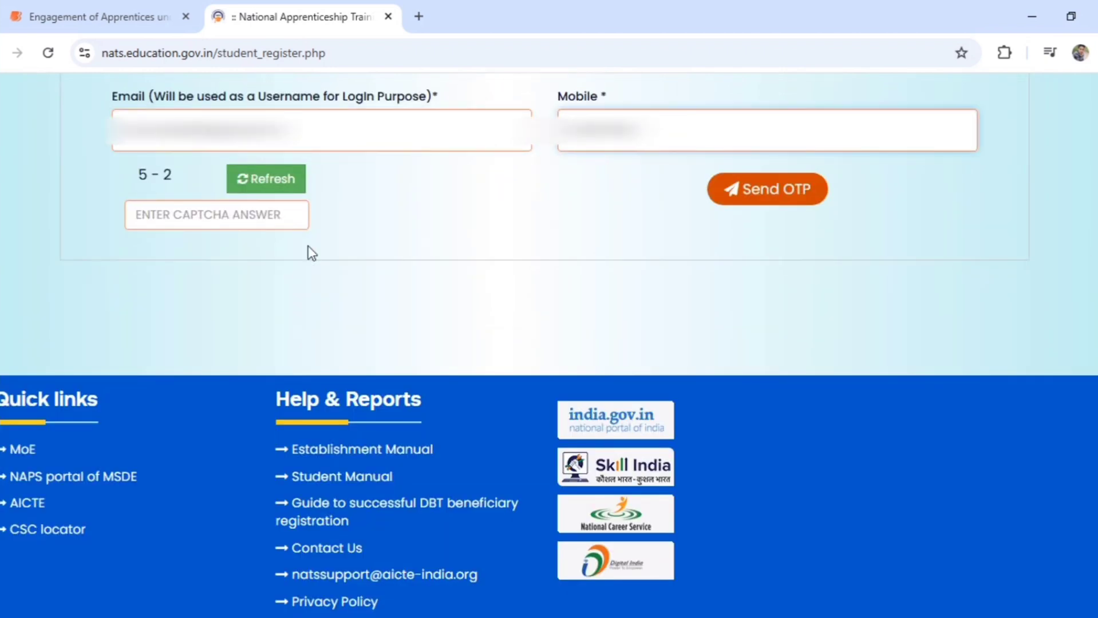
pyautogui.click(260, 217)
pyautogui.write('3')
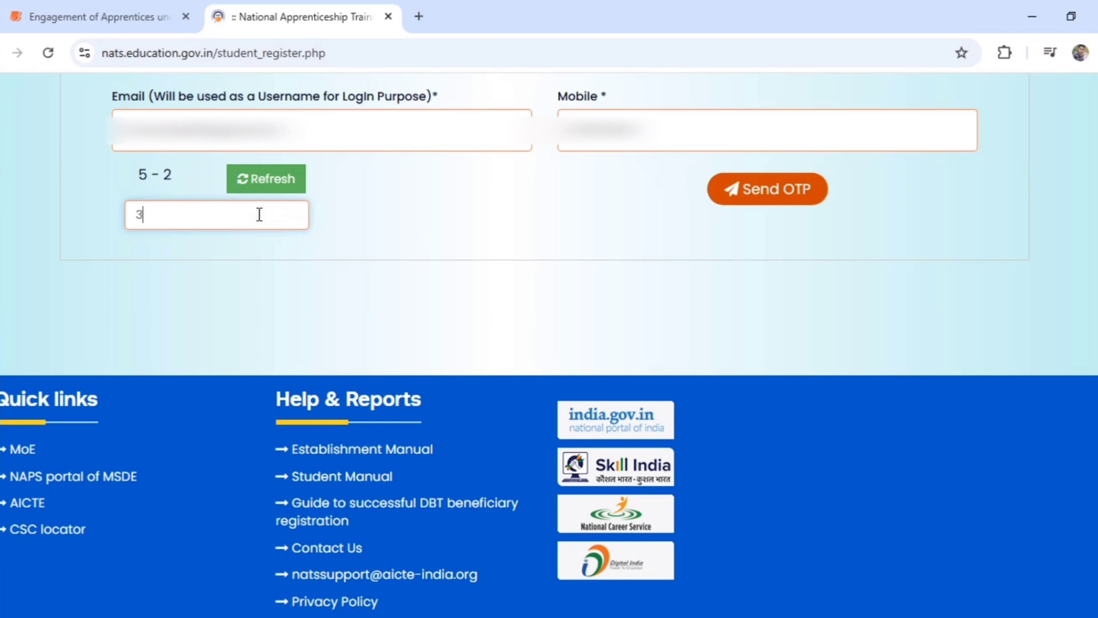
pyautogui.click(742, 203)
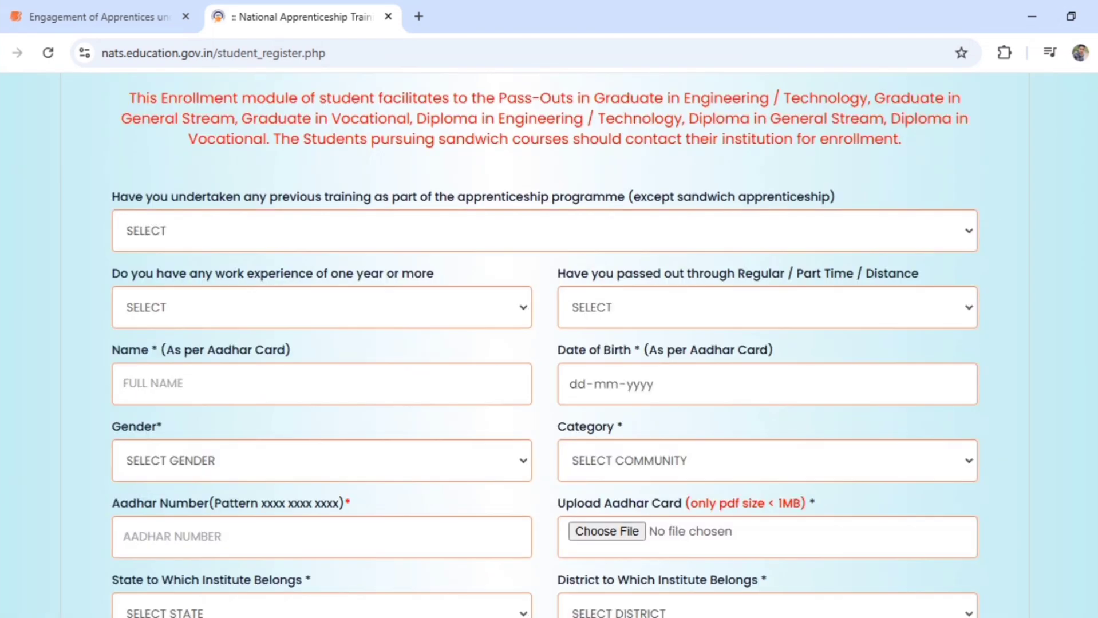
# Answer NO to previous apprenticeship and work experience, and choose REGULAR as the mode of study
pyautogui.scroll(5, 995, 225)
pyautogui.scroll(3, 549, 343)
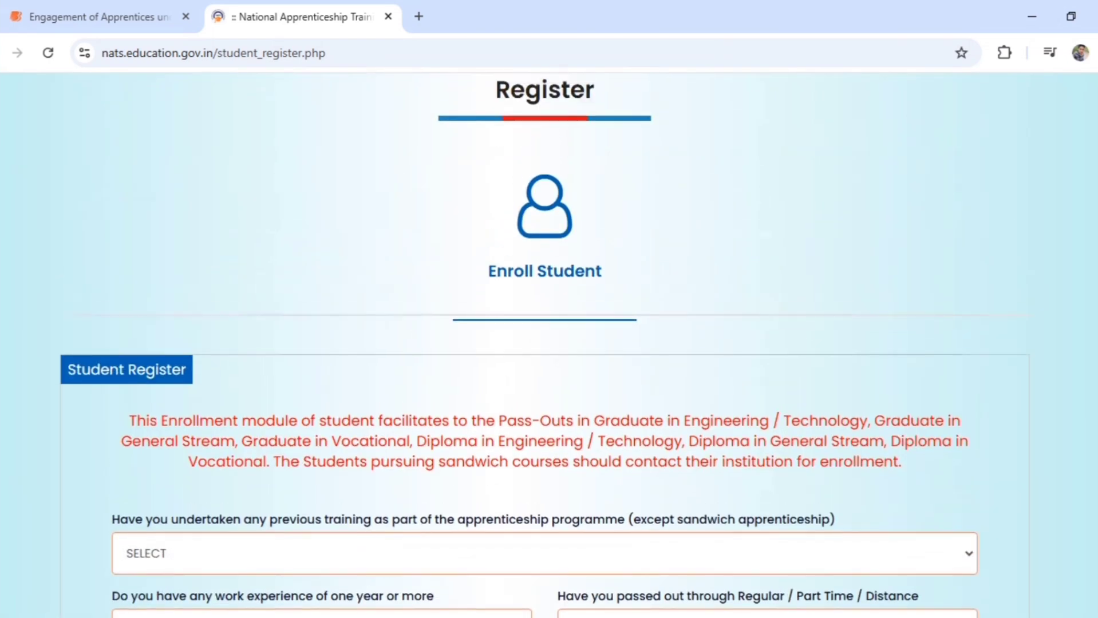
pyautogui.scroll(-4, 549, 344)
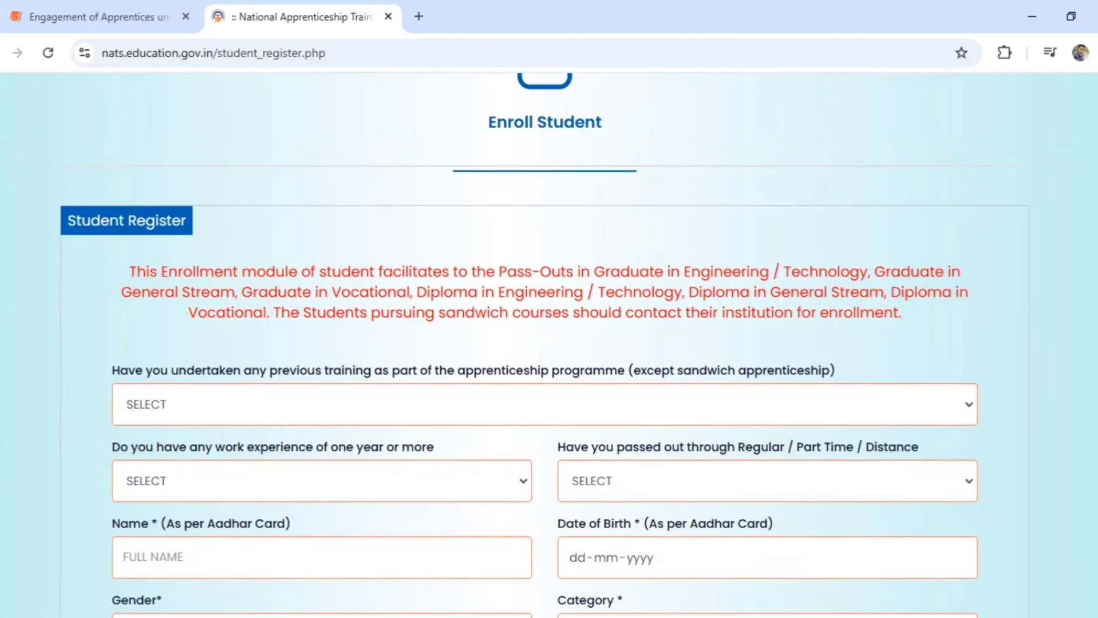
pyautogui.scroll(-3, 549, 344)
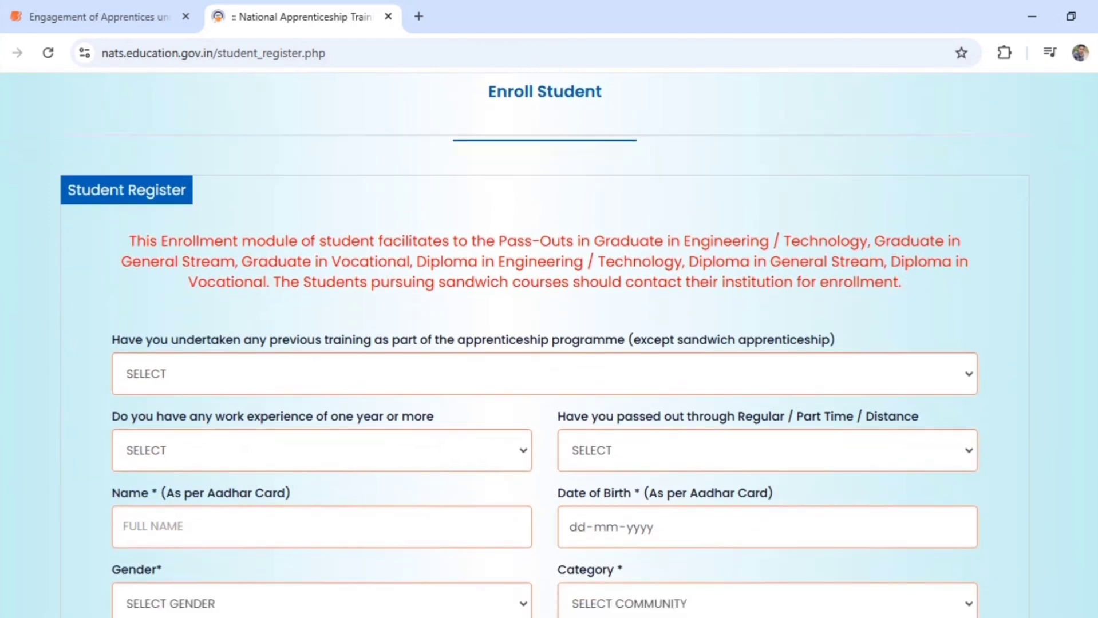
pyautogui.scroll(-1, 549, 343)
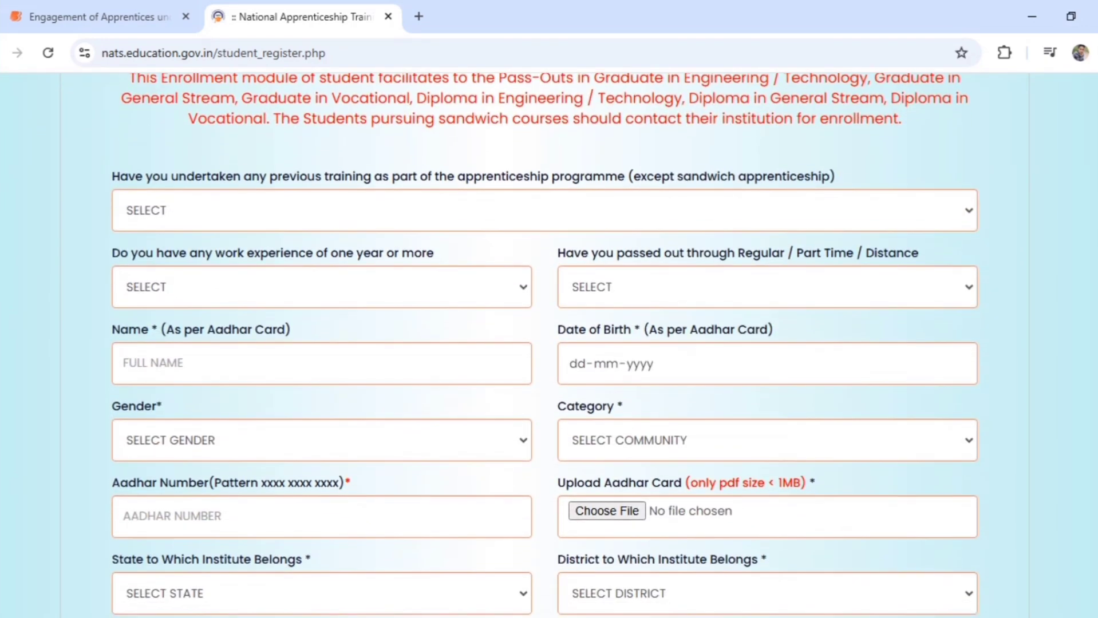
pyautogui.scroll(-1, 805, 169)
pyautogui.click(807, 169)
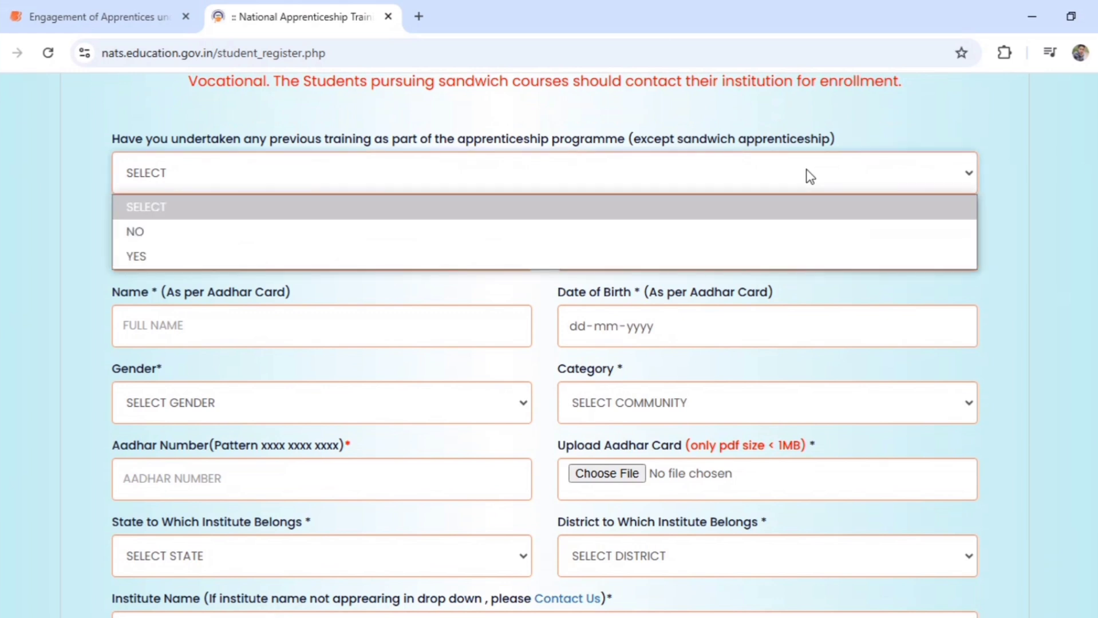
pyautogui.click(728, 231)
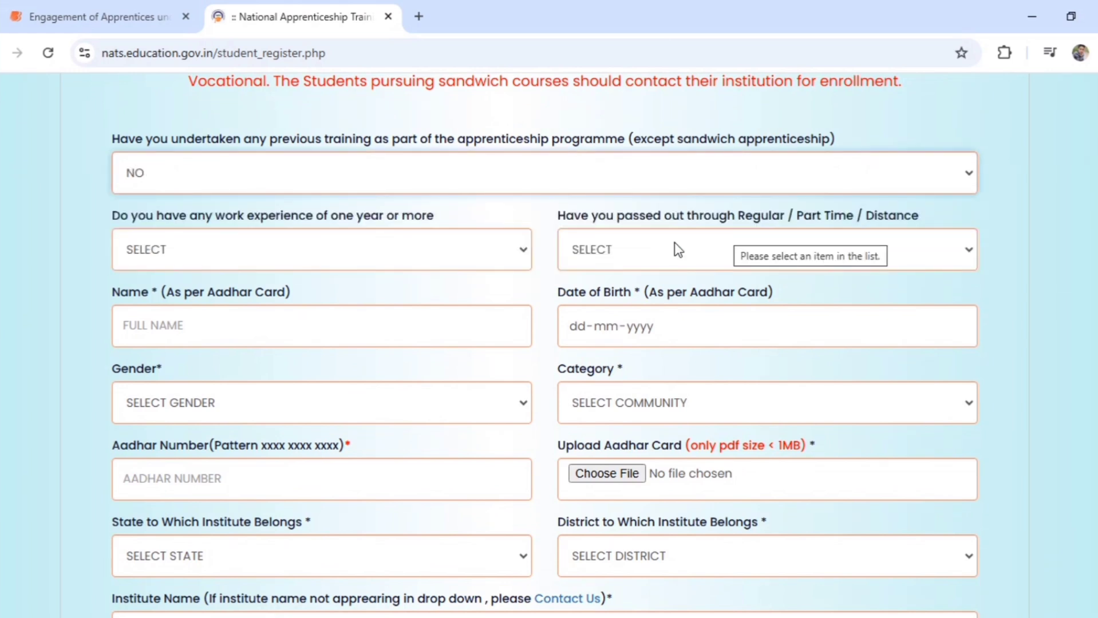
pyautogui.click(500, 258)
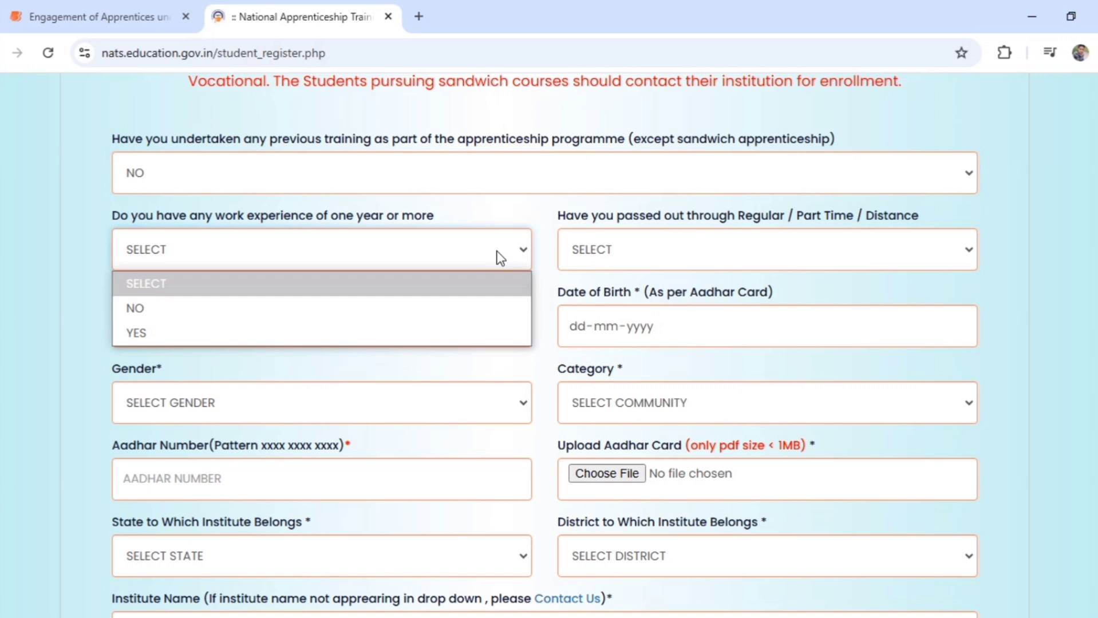
pyautogui.click(495, 318)
pyautogui.click(658, 252)
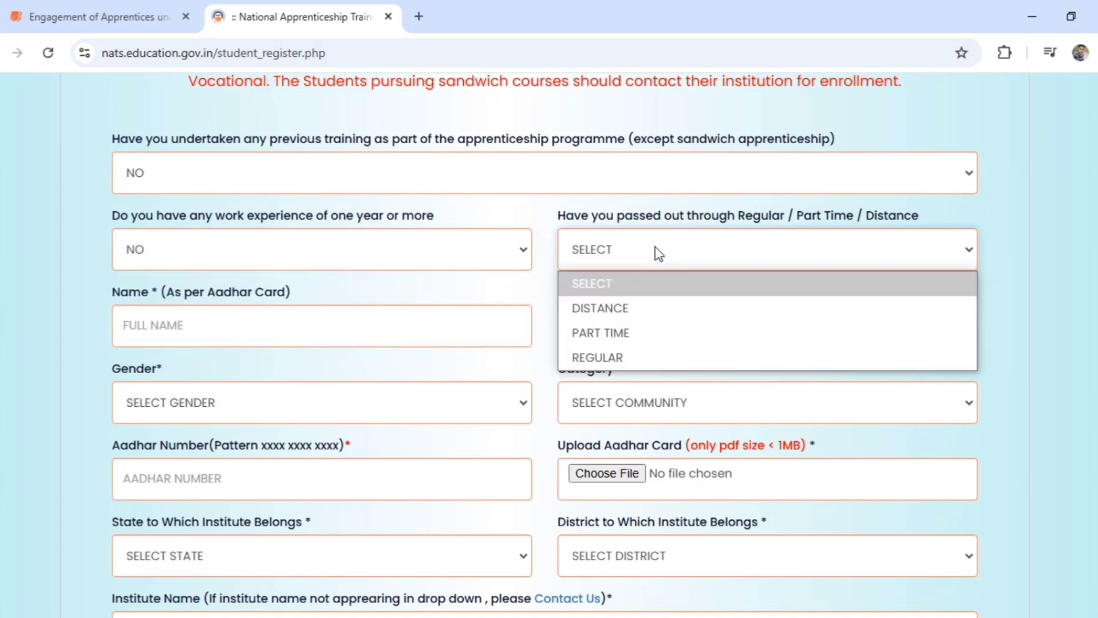
pyautogui.click(689, 356)
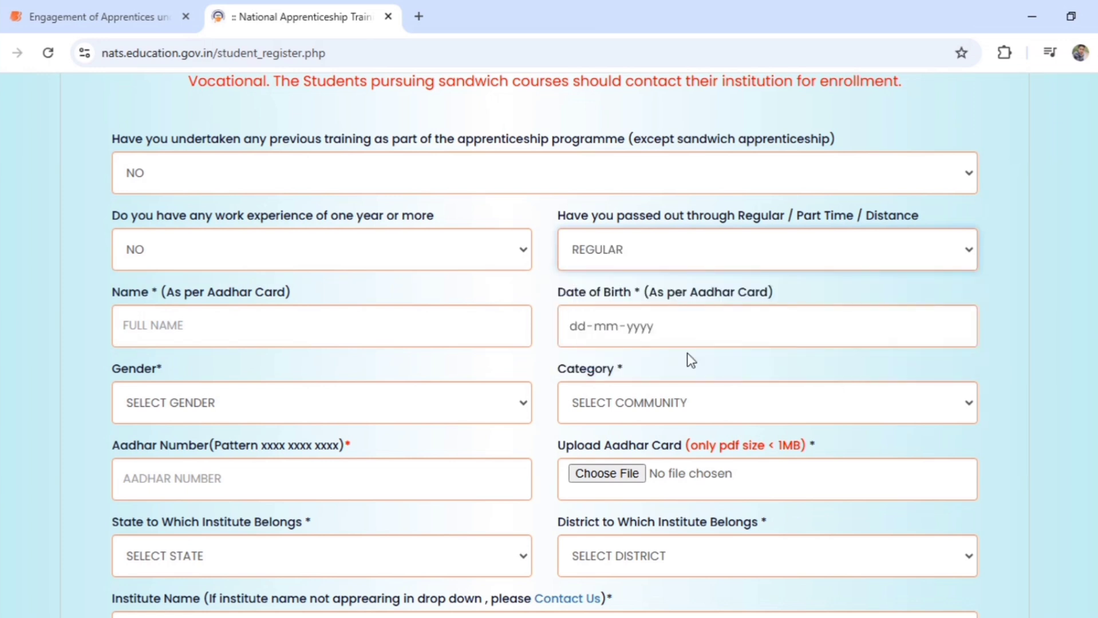
# Enter the student's full name, birth date 25-12-2000, gender MALE and category OTHERS
pyautogui.click(422, 342)
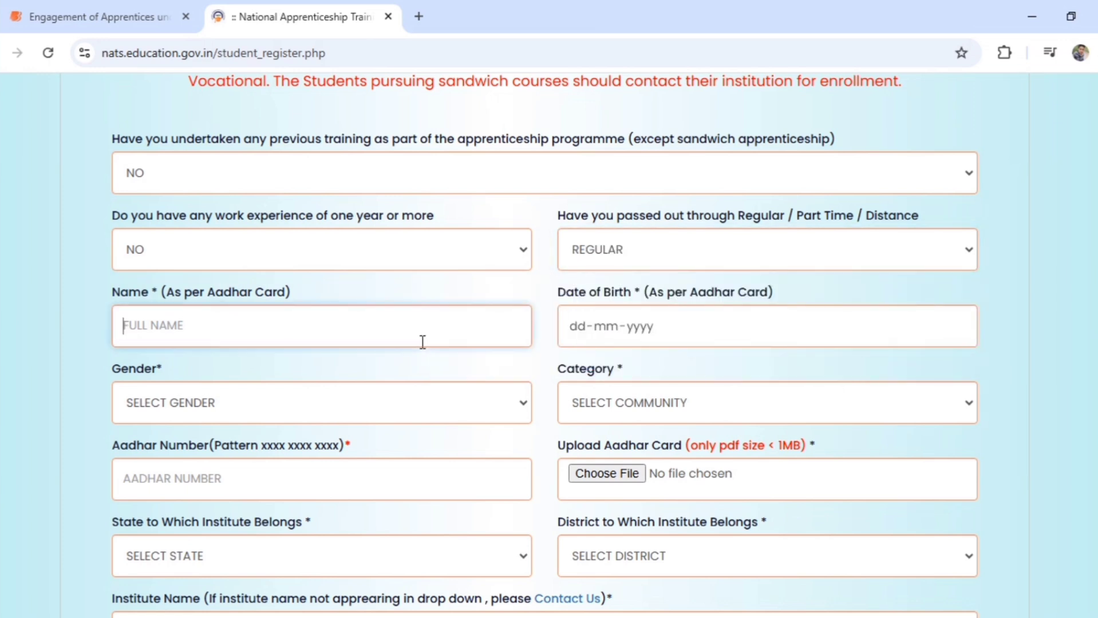
pyautogui.press('Tab')
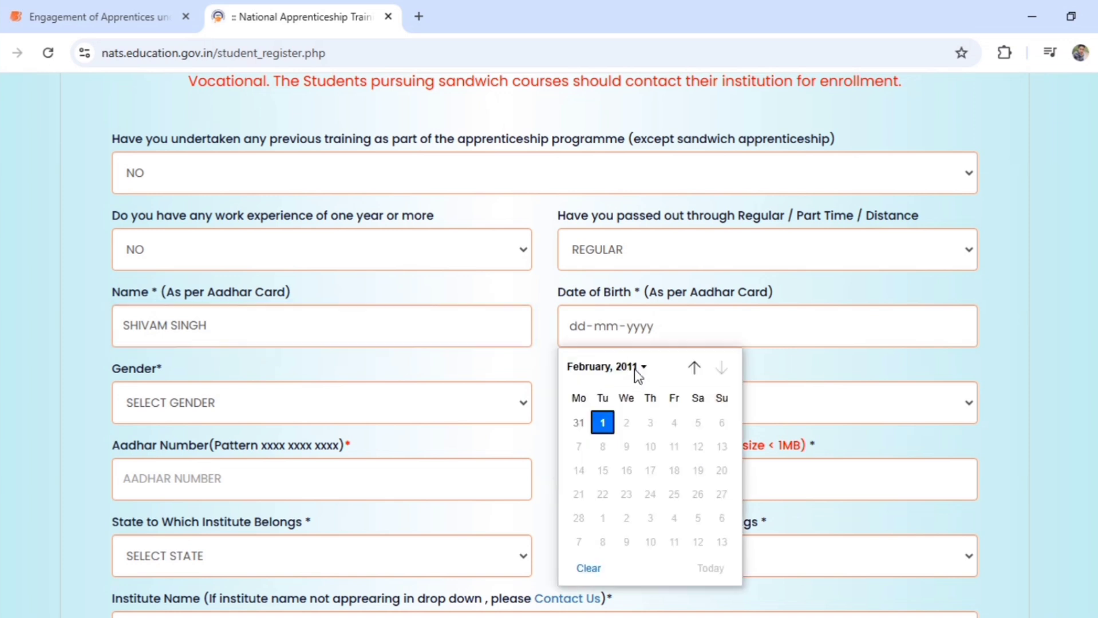
pyautogui.click(633, 370)
pyautogui.scroll(5, 669, 456)
pyautogui.click(669, 448)
pyautogui.click(700, 532)
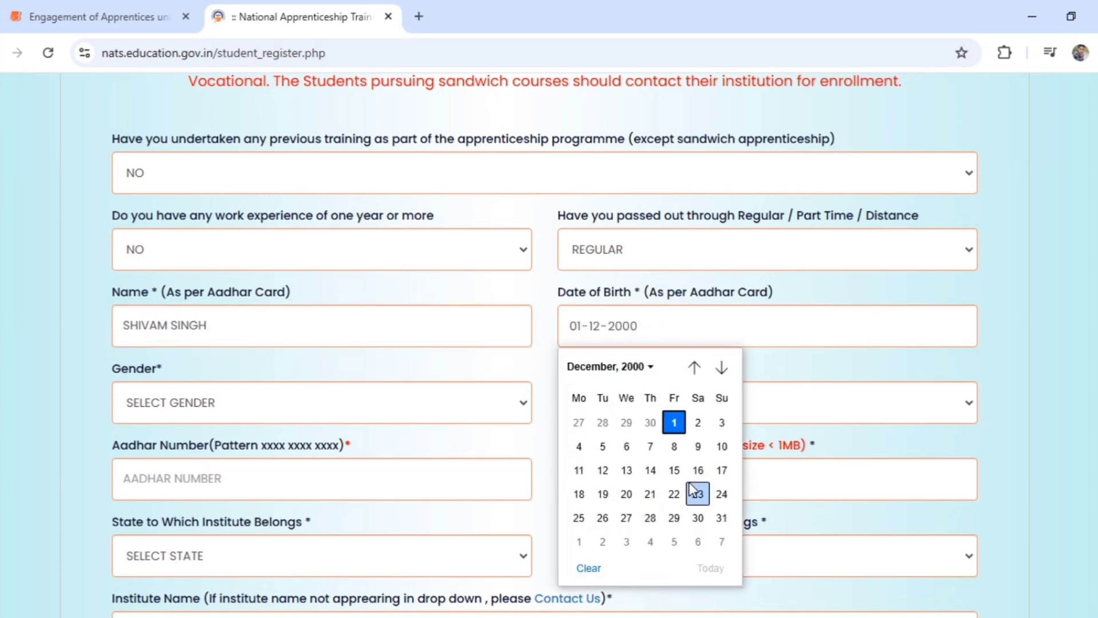
pyautogui.click(578, 518)
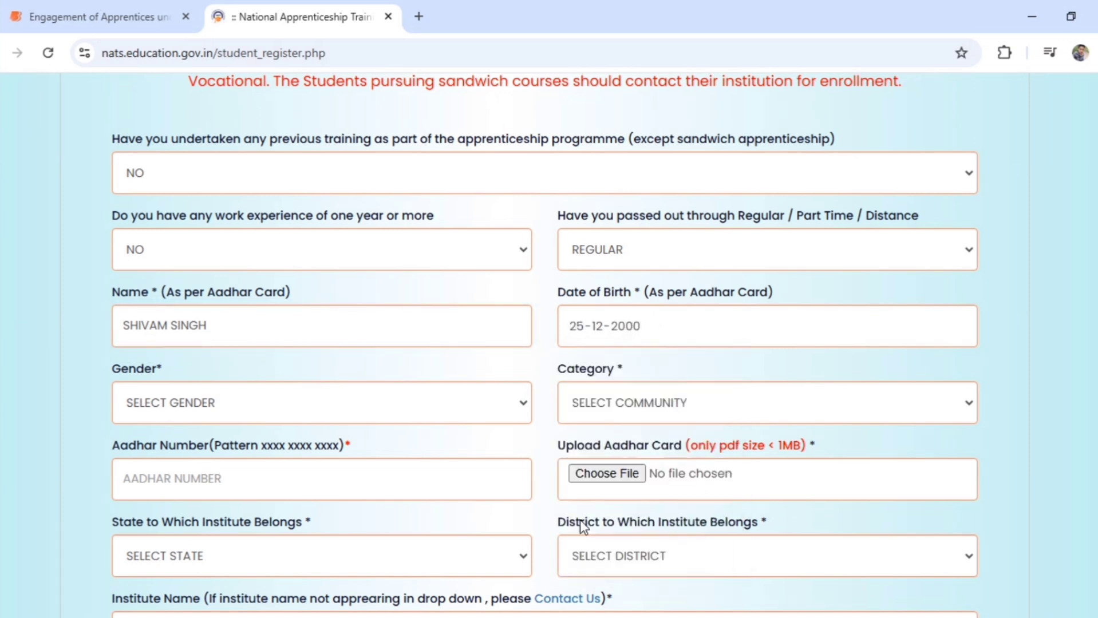
pyautogui.click(360, 406)
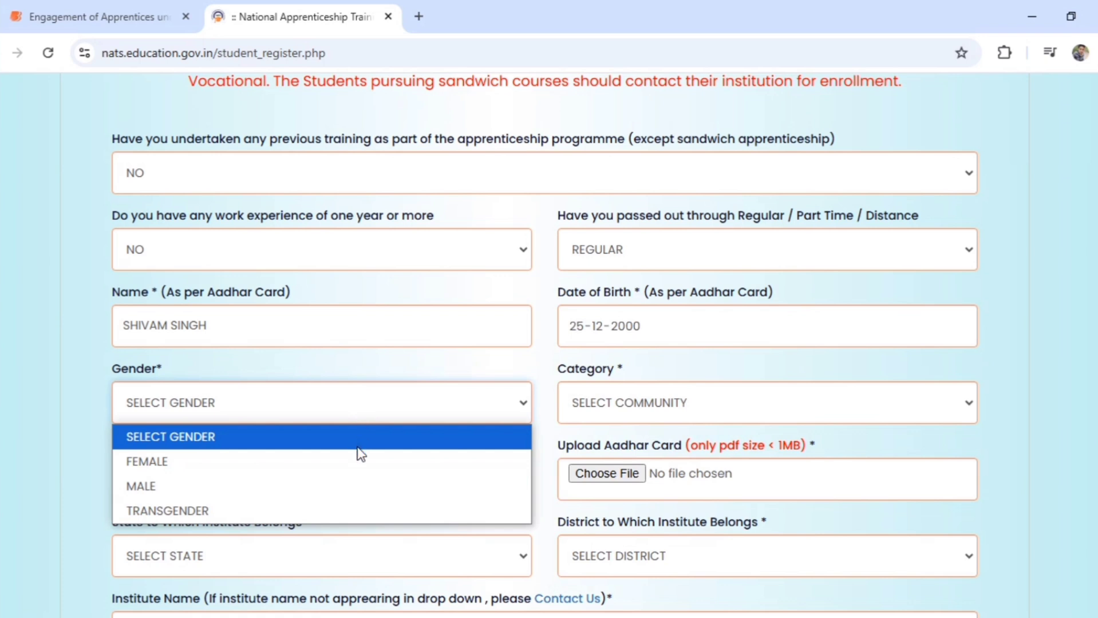
pyautogui.click(358, 486)
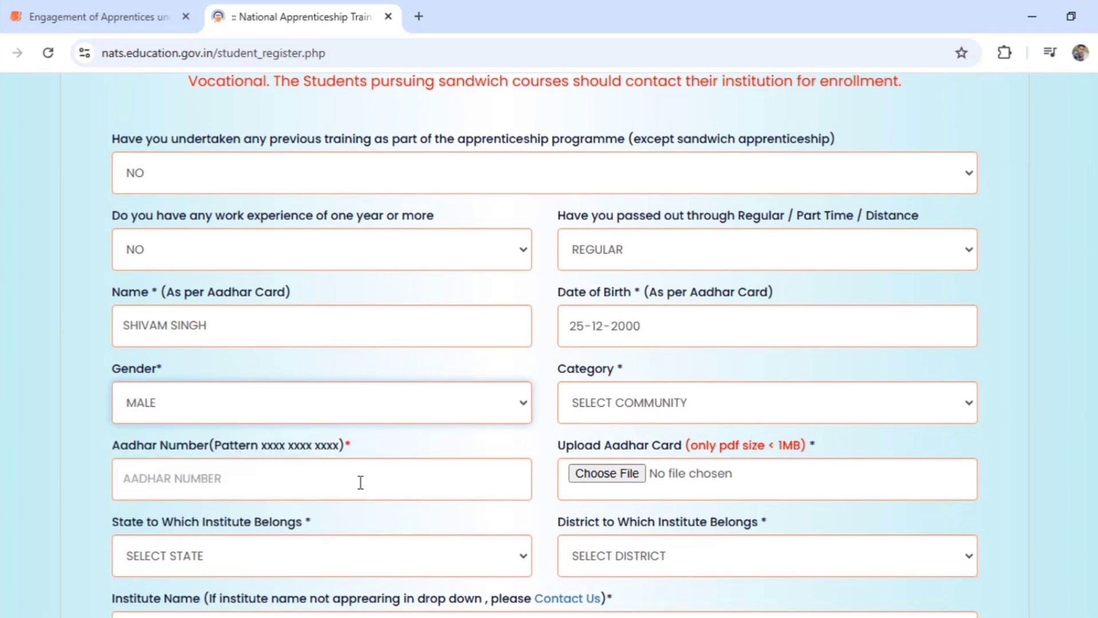
pyautogui.click(617, 409)
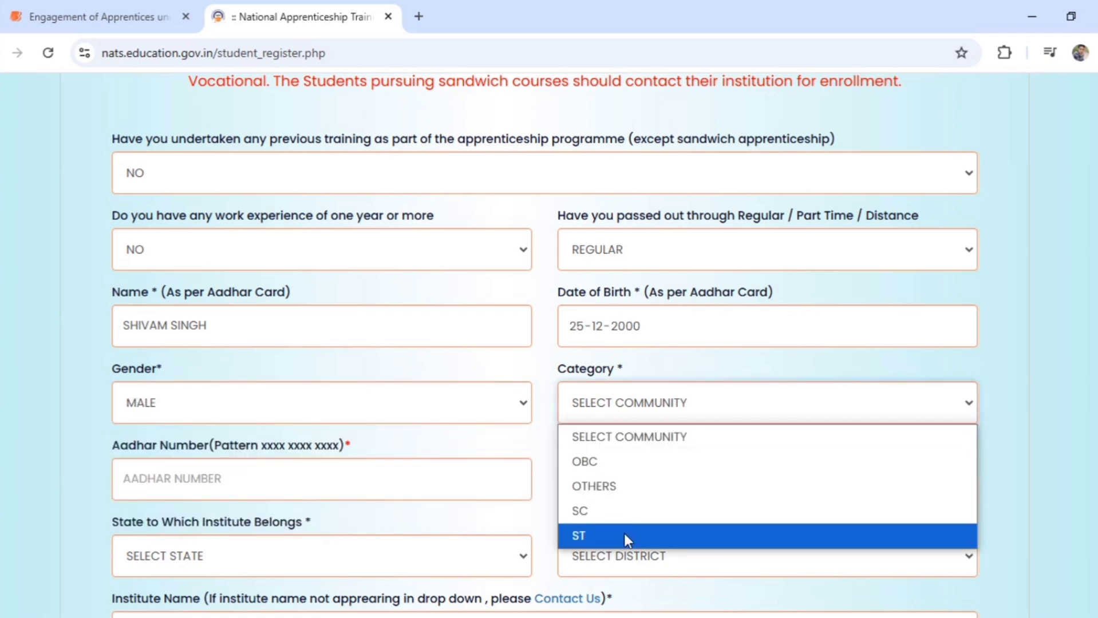
pyautogui.click(612, 487)
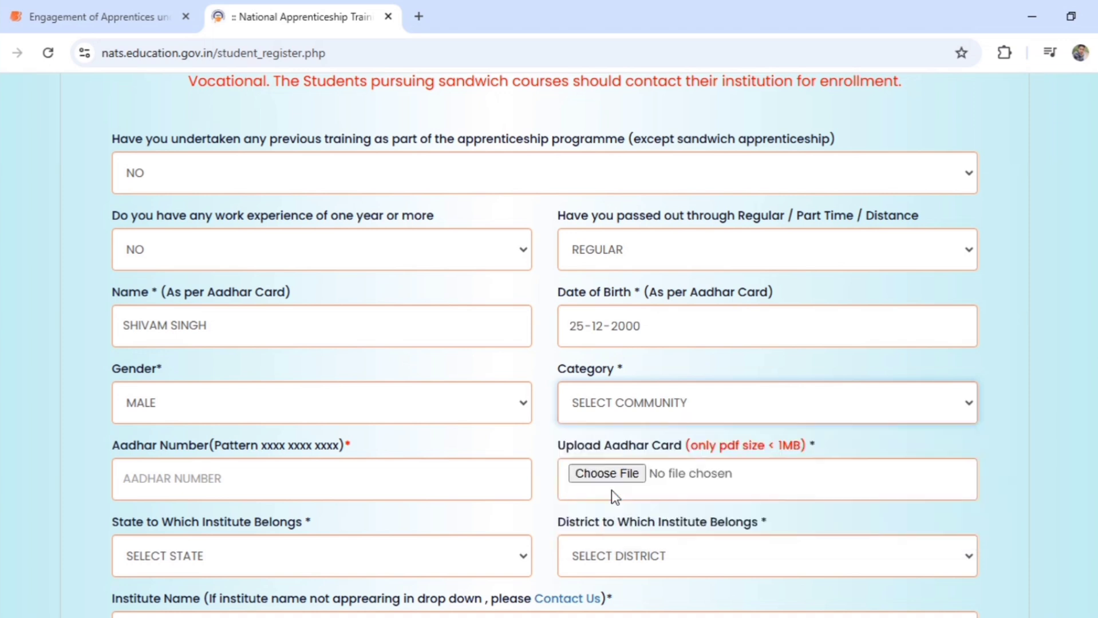
# Enter the student's Aadhaar number and attach the Aadhaar card PDF
pyautogui.click(419, 493)
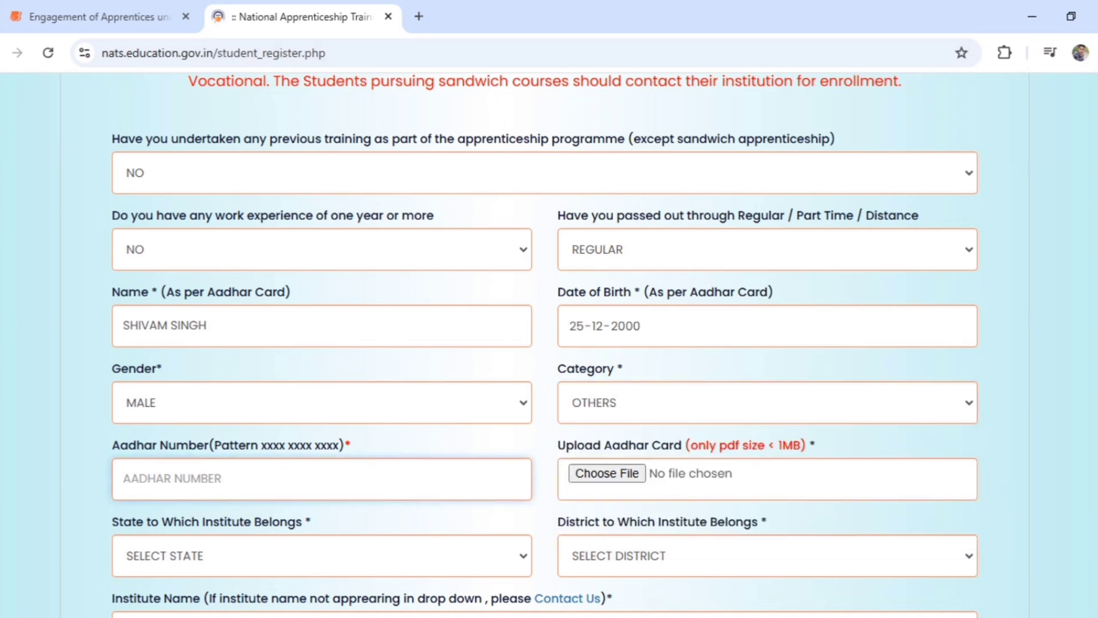
pyautogui.scroll(-3, 1039, 328)
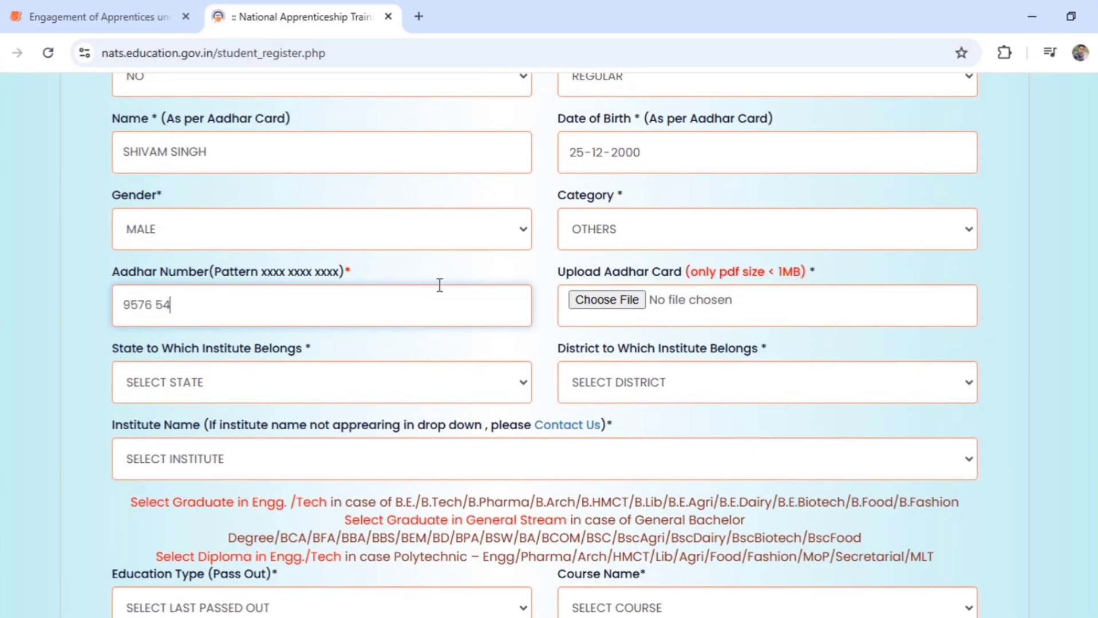
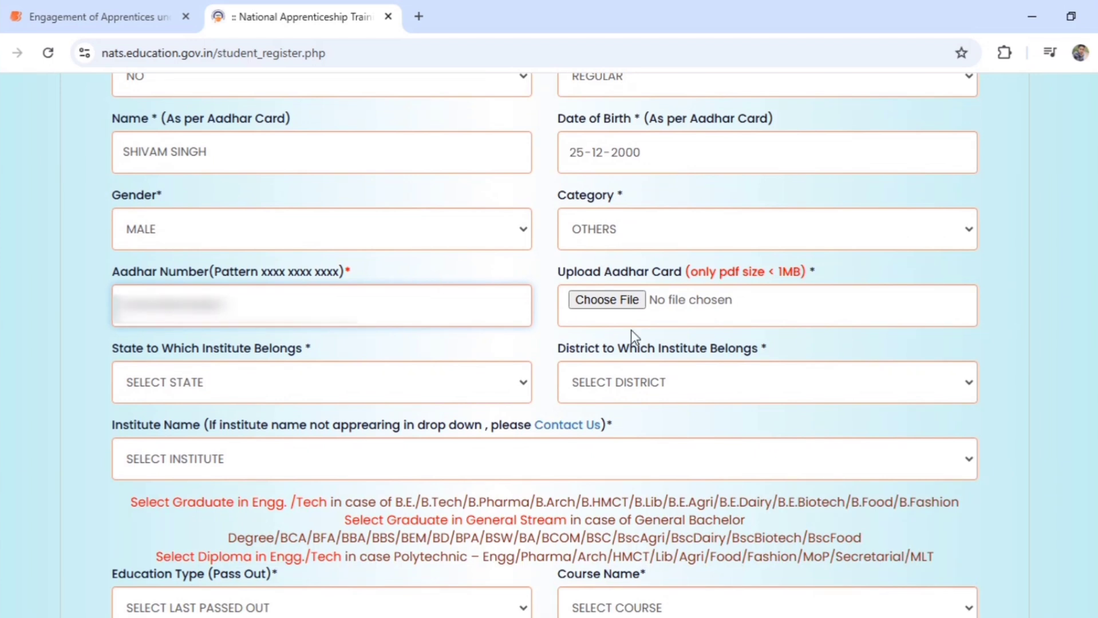
pyautogui.click(623, 299)
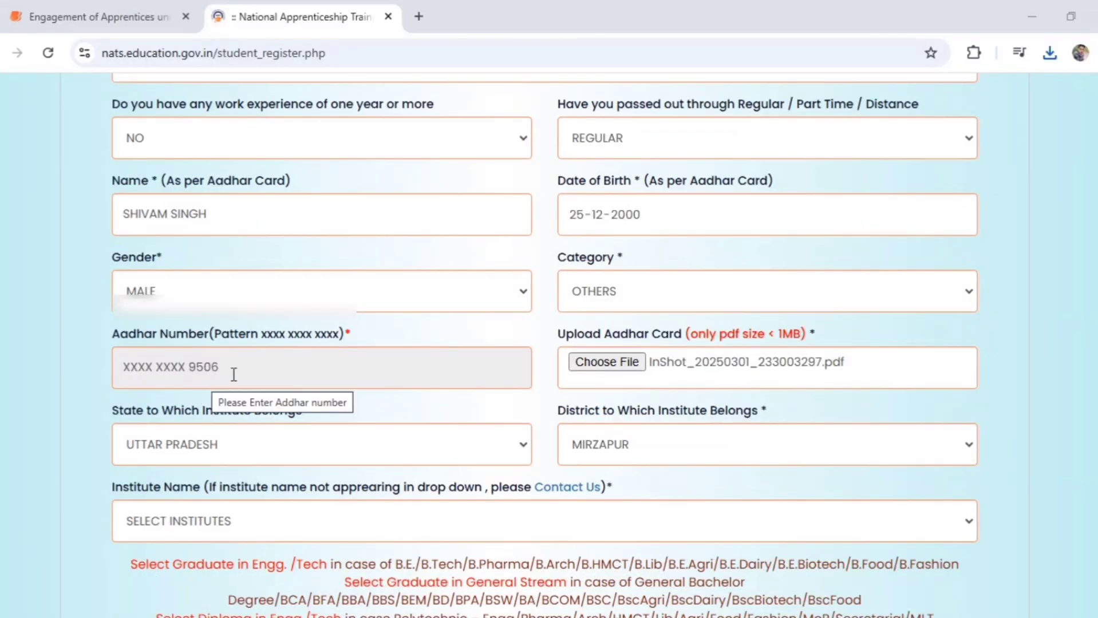
# Set the state to UTTAR PRADESH and the district to VARANASI
pyautogui.click(280, 455)
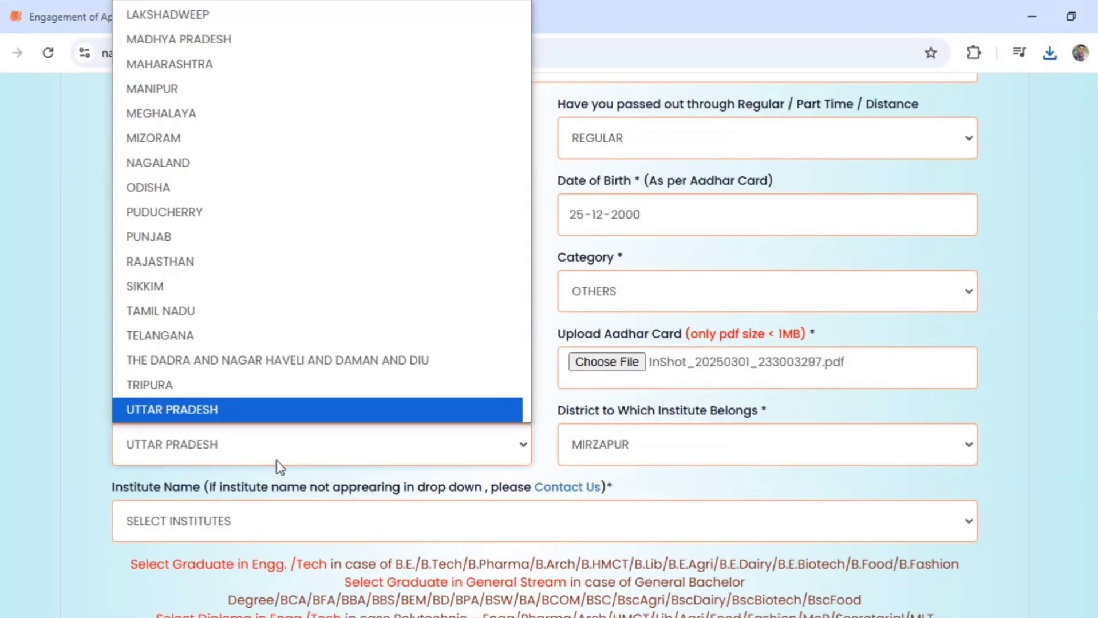
pyautogui.click(276, 461)
pyautogui.click(620, 435)
pyautogui.scroll(-5, 978, 603)
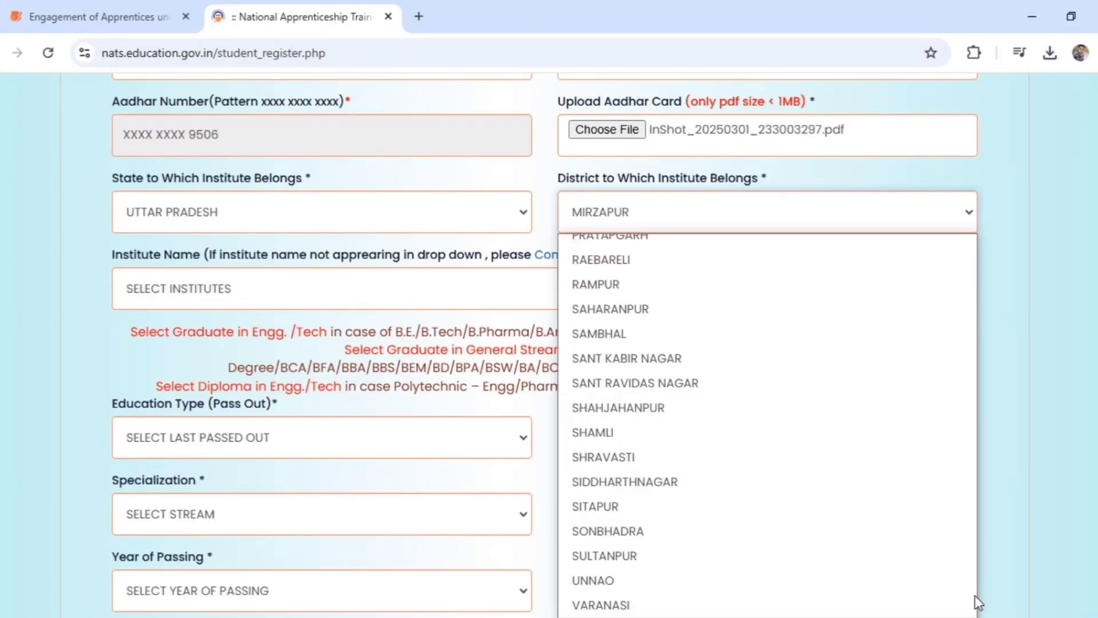
pyautogui.click(914, 607)
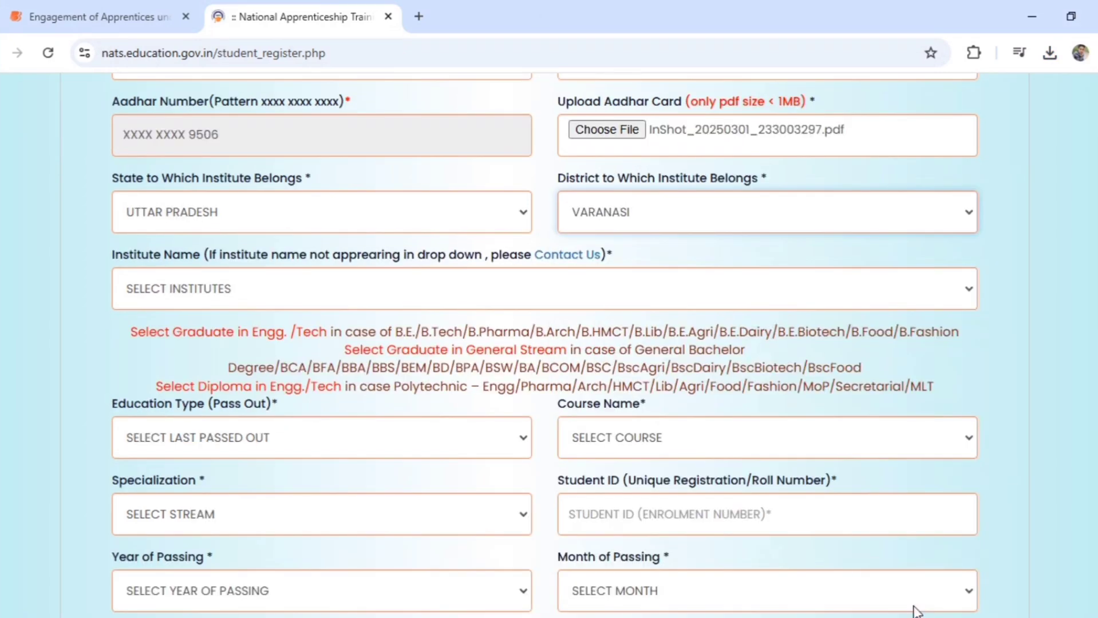
# Pick RAJARSHI SCHOOL OF MANAGEMENT AND TECHNOLOGY, UP COLLEGE CAMPUS, VARANASI from the institute list
pyautogui.click(484, 301)
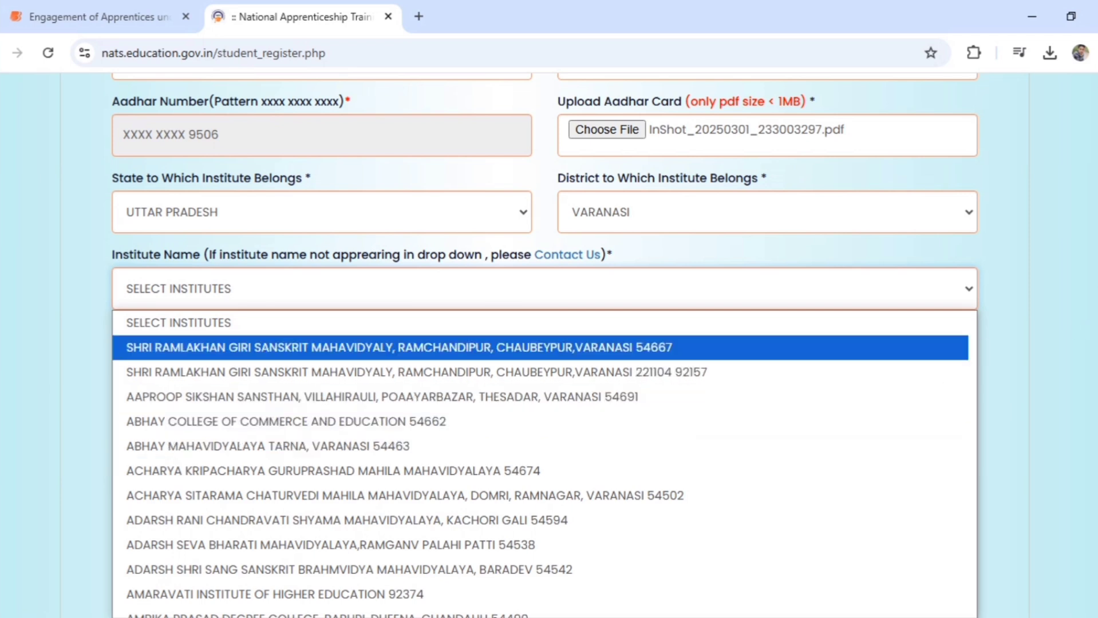
pyautogui.scroll(-3, 544, 344)
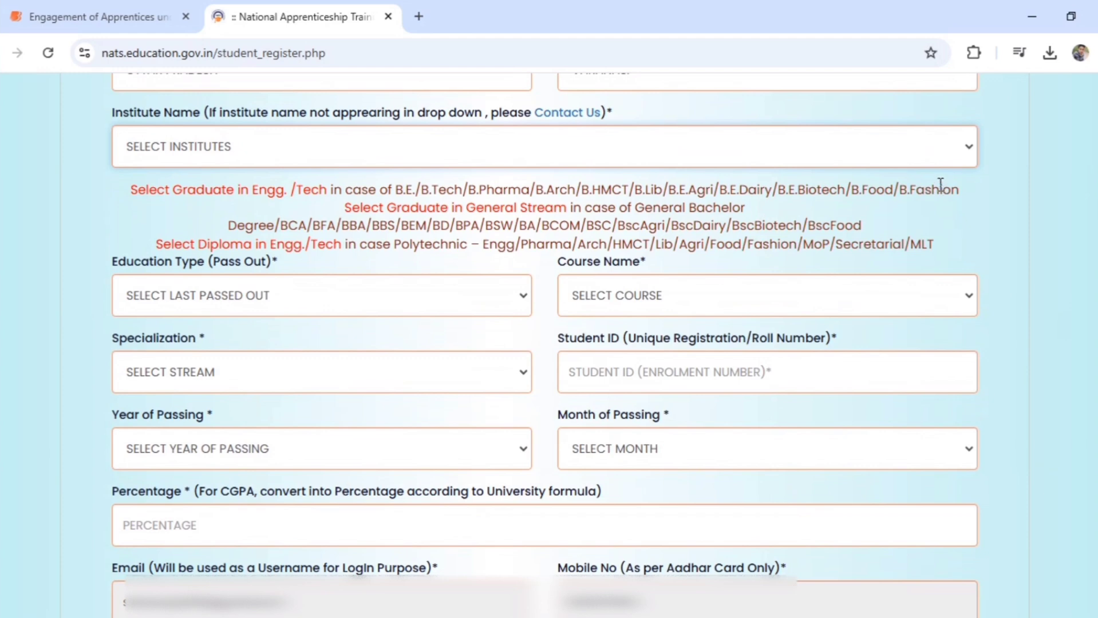
pyautogui.click(932, 162)
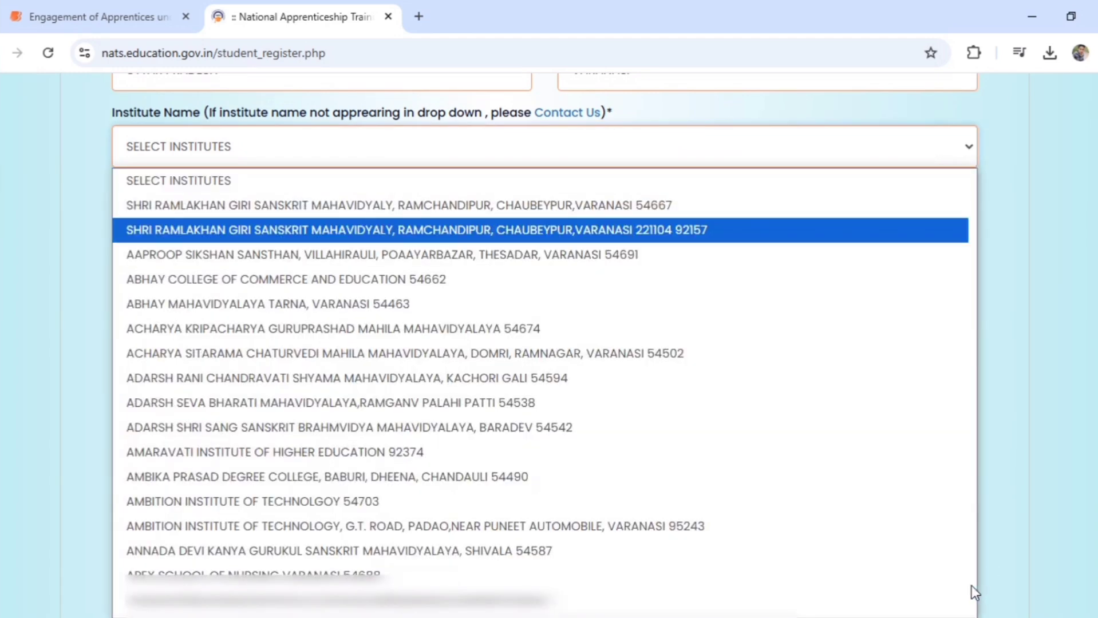
pyautogui.scroll(-5, 973, 586)
pyautogui.scroll(-5, 972, 586)
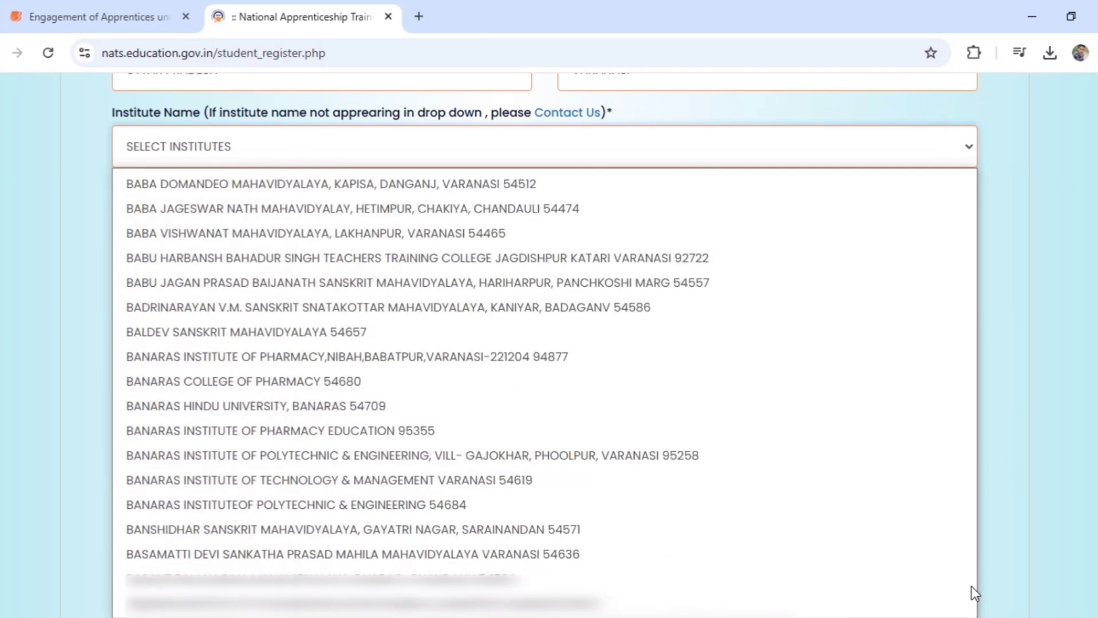
pyautogui.scroll(-20, 972, 586)
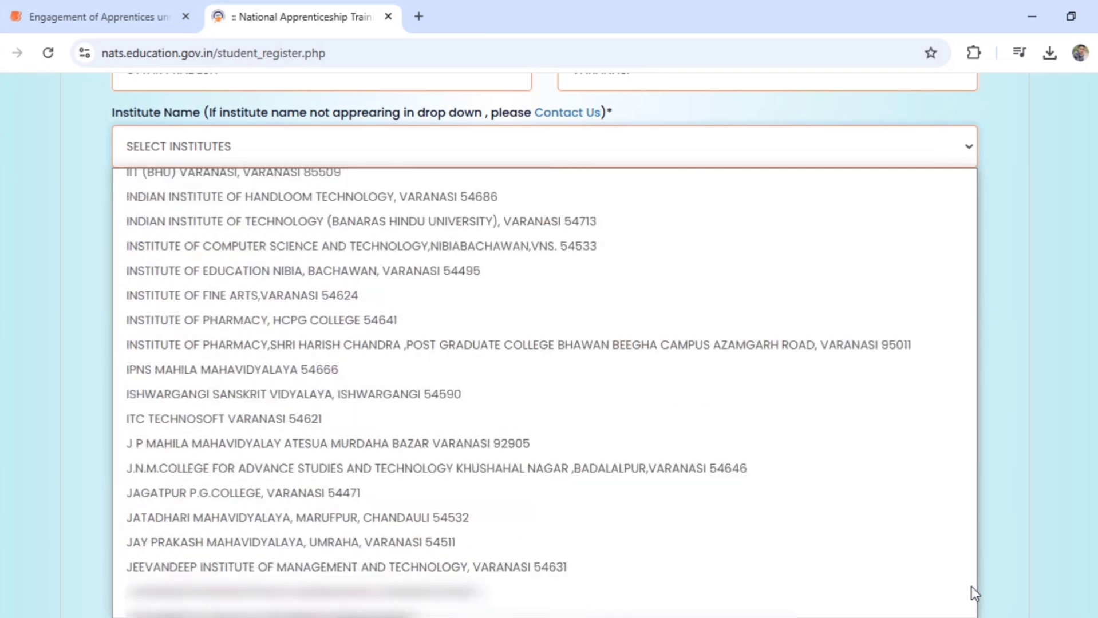
pyautogui.scroll(-20, 973, 586)
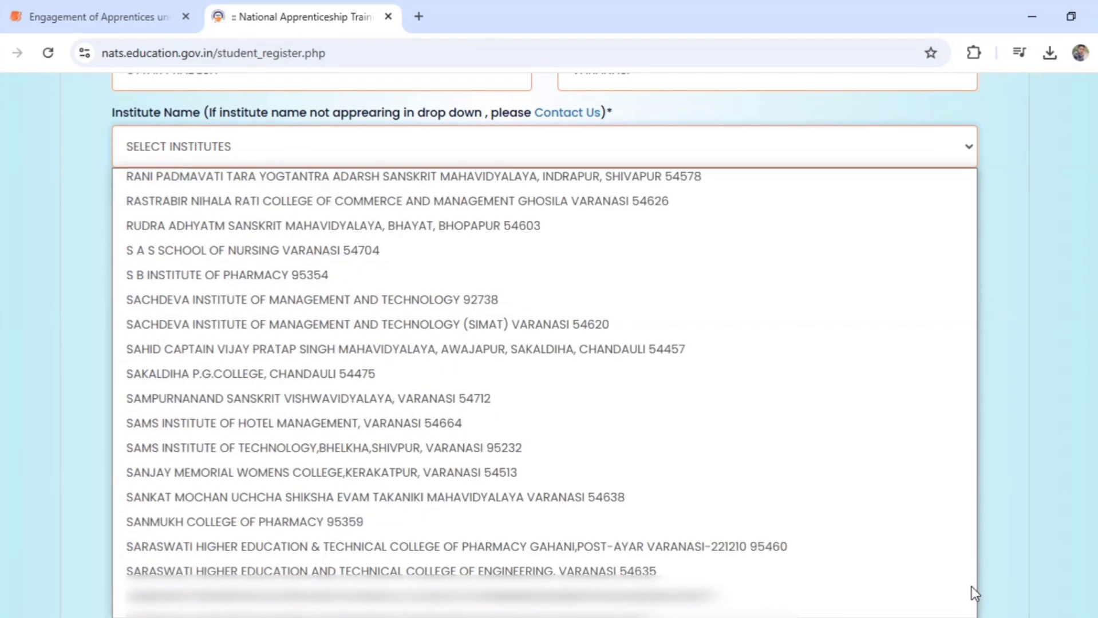
pyautogui.scroll(-5, 973, 586)
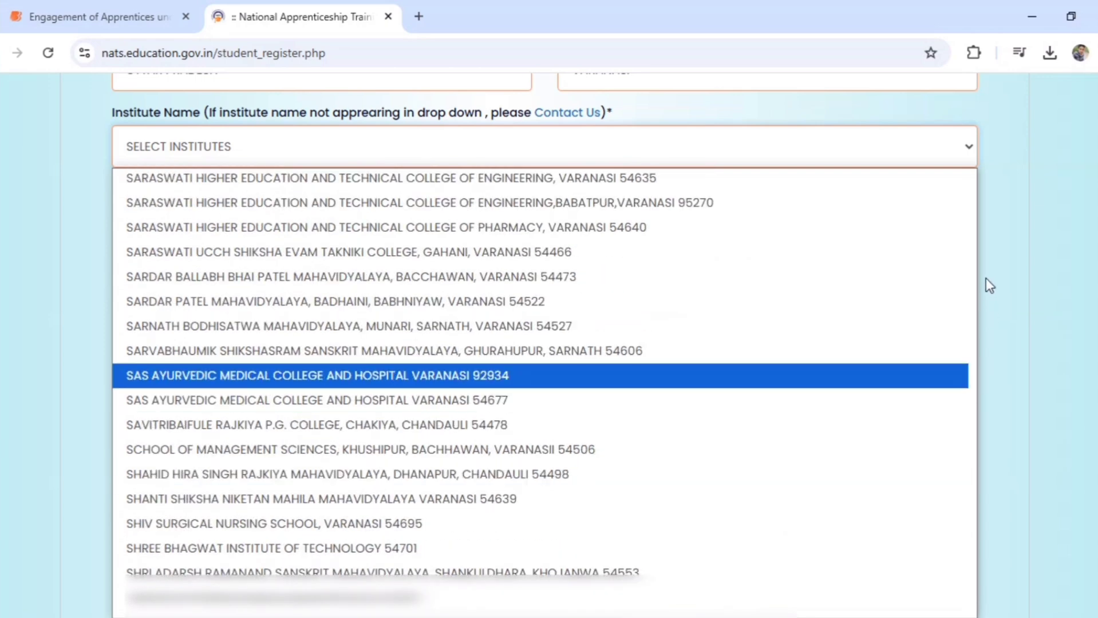
pyautogui.scroll(10, 973, 201)
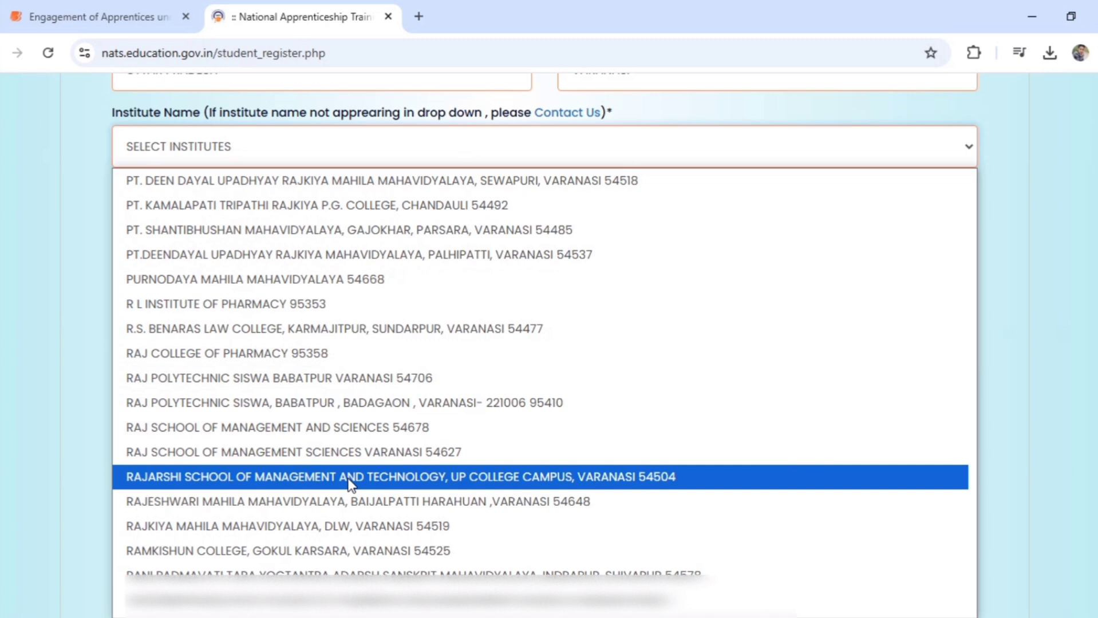
pyautogui.click(351, 481)
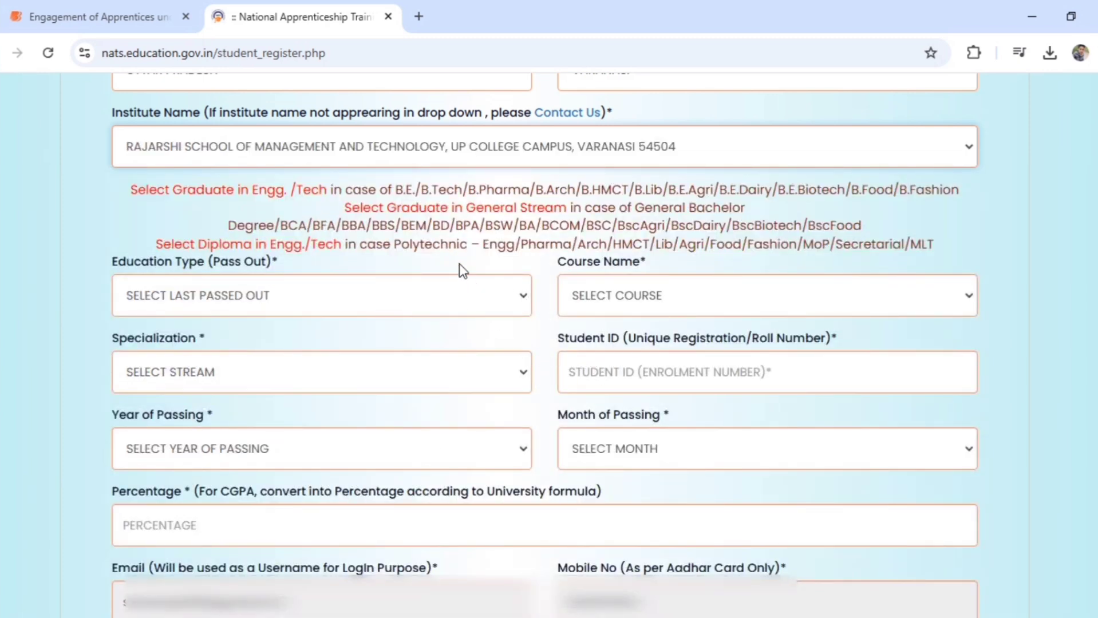
# Set the education type to GRADUATE IN GENERAL STREAM and confirm the prompt
pyautogui.click(473, 294)
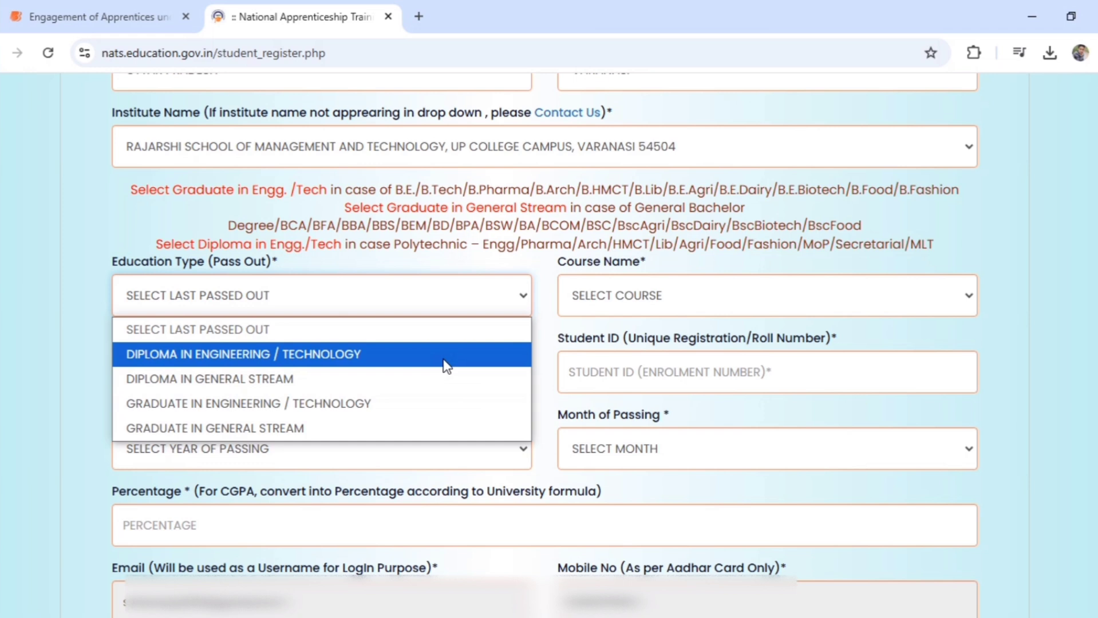
pyautogui.click(444, 400)
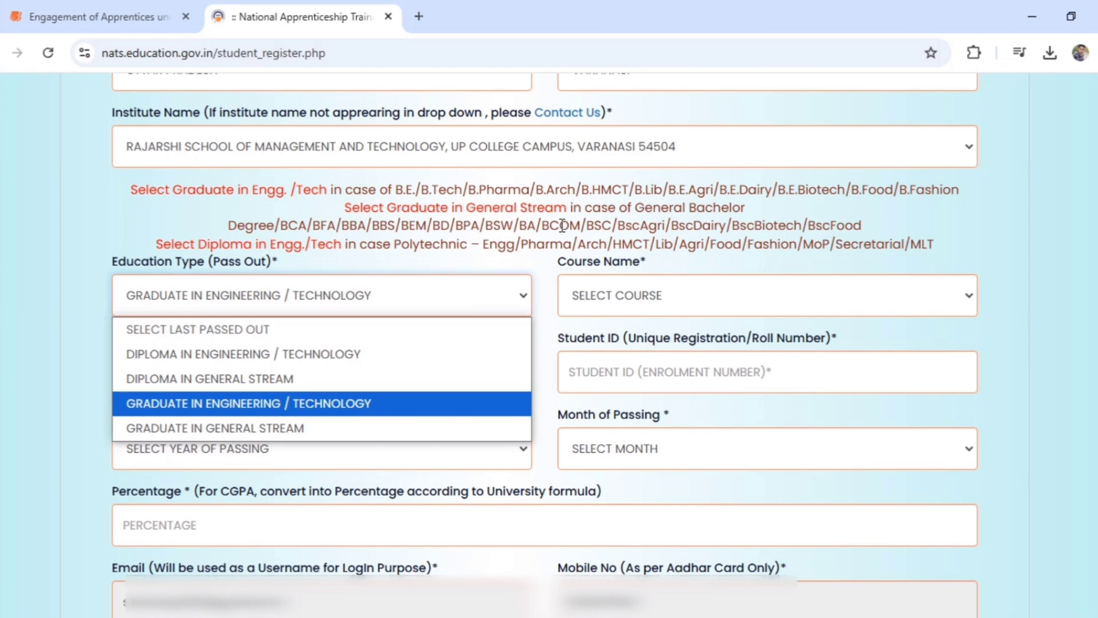
pyautogui.click(412, 428)
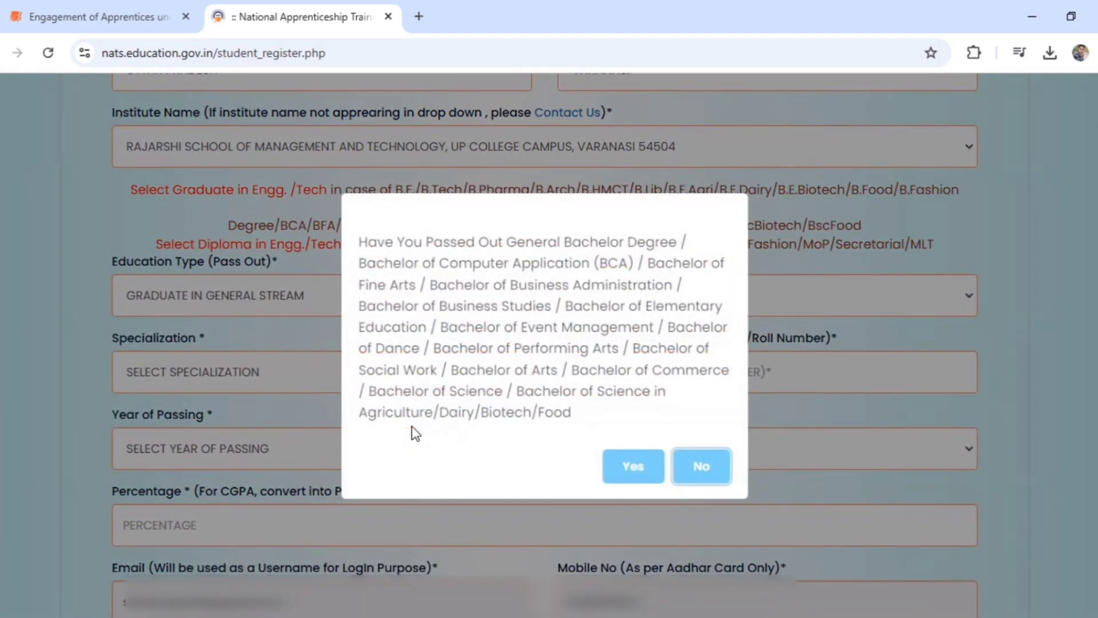
pyautogui.click(634, 469)
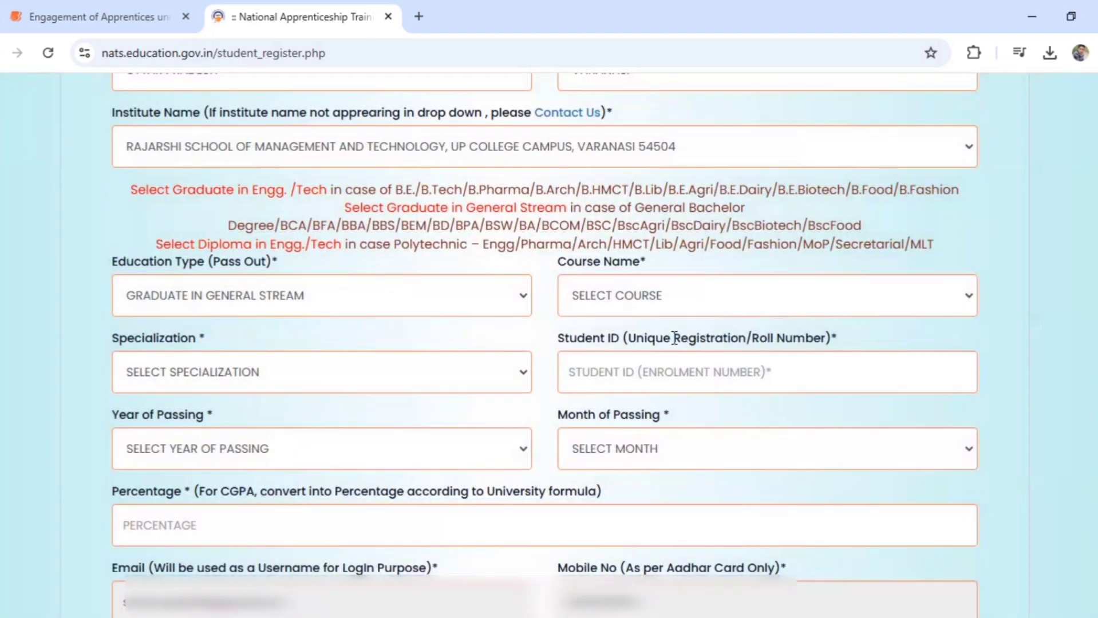
# Choose BACHELOR OF COMPUTER APPLICATION as the course and BCA as the specialization
pyautogui.click(695, 289)
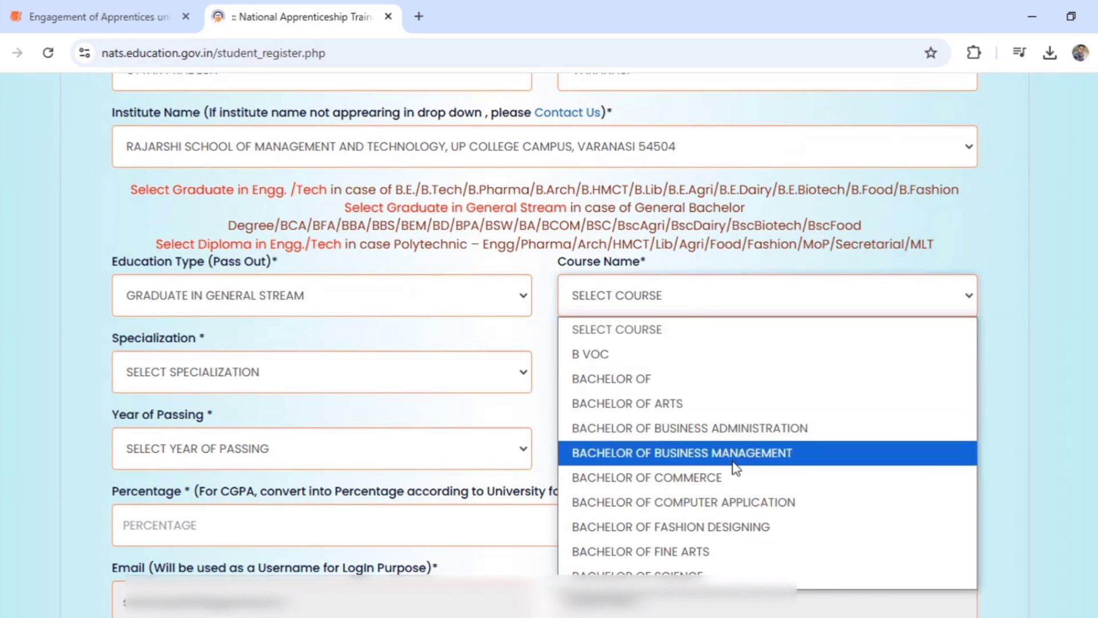
pyautogui.click(738, 502)
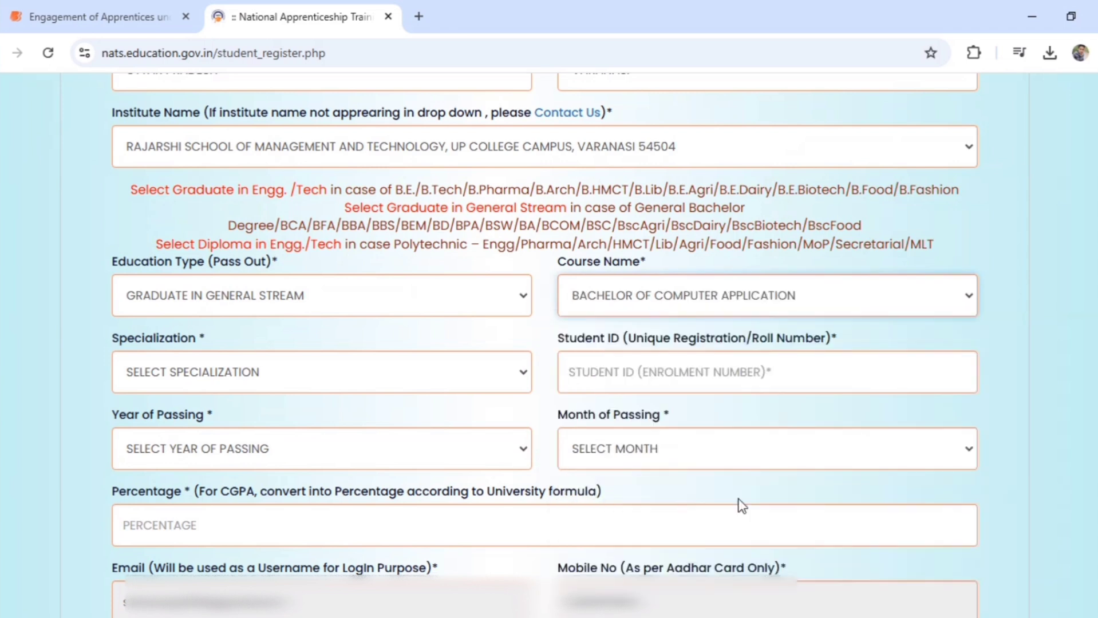
pyautogui.click(474, 373)
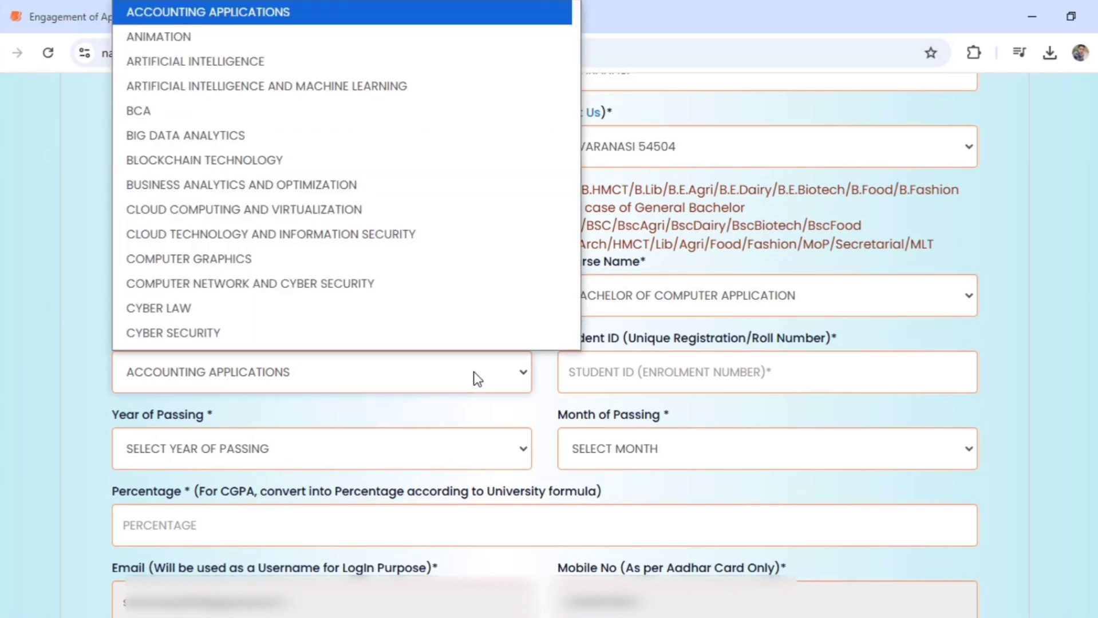
pyautogui.scroll(-1, 483, 116)
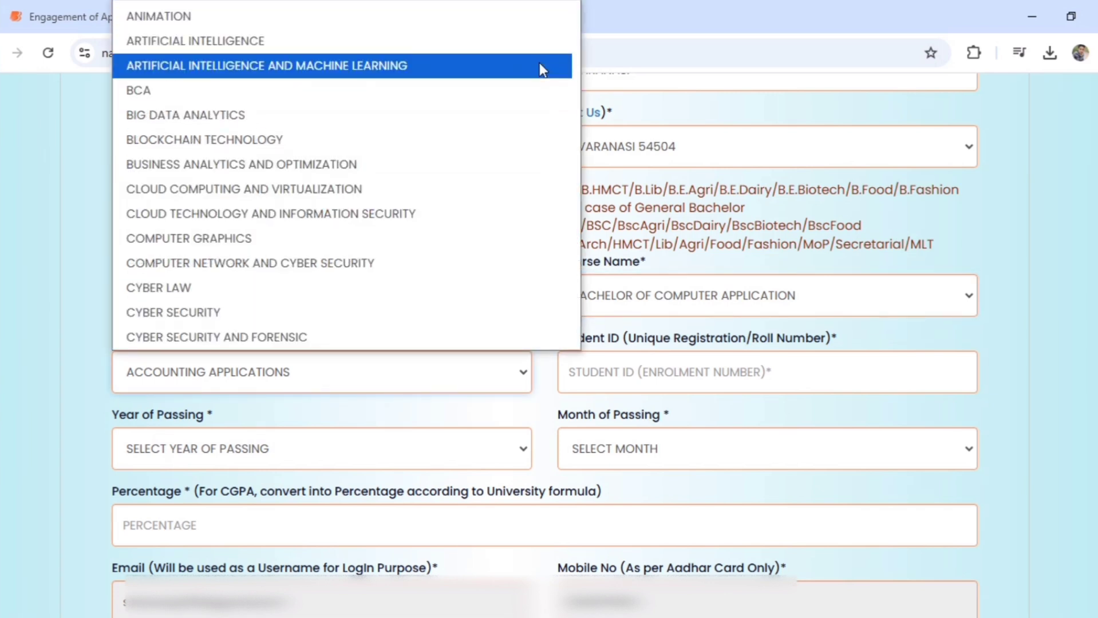
pyautogui.click(541, 97)
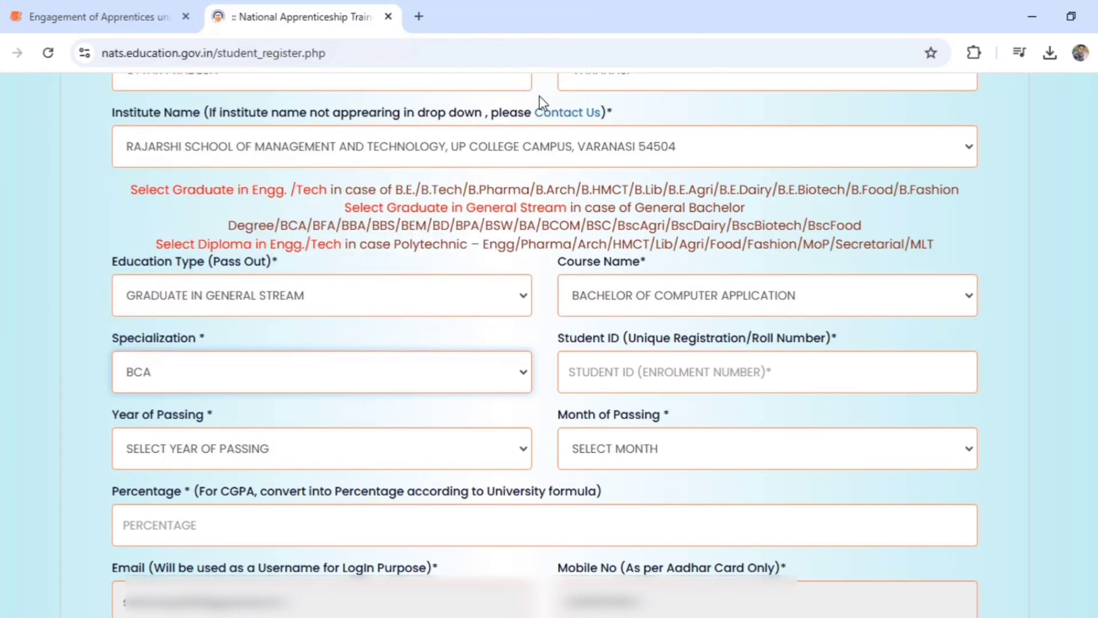
pyautogui.click(664, 365)
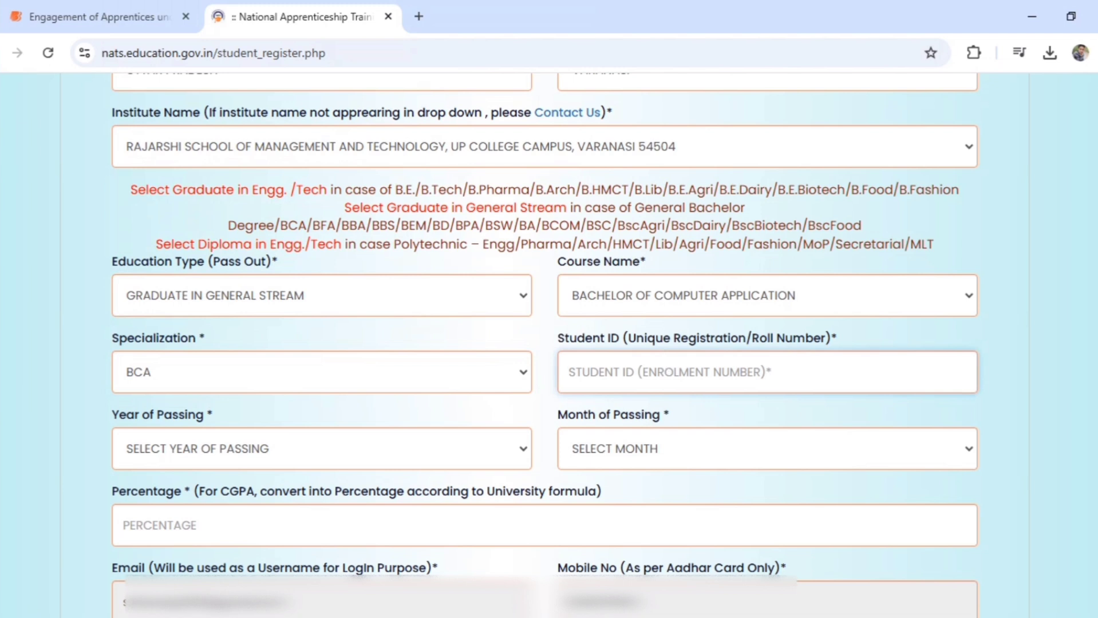
# Paste the student's roll number into Student ID and correct its ending
pyautogui.scroll(-3, 546, 344)
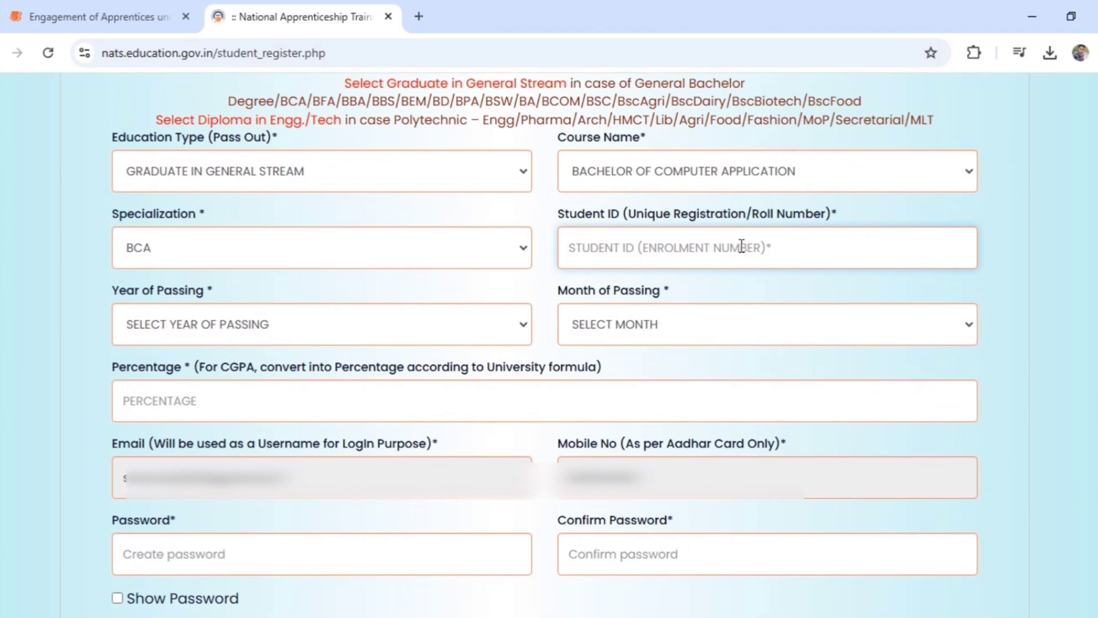
pyautogui.hotkey('ctrl', 'v')
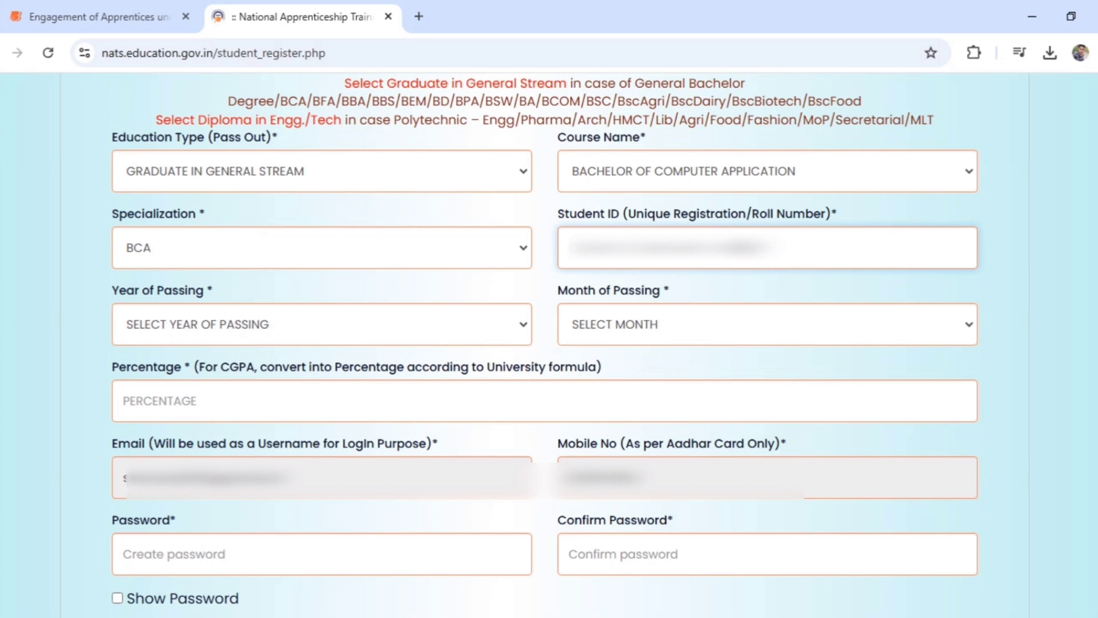
pyautogui.press('BackSpace')
pyautogui.press('BackSpace')
pyautogui.press('BackSpace')
pyautogui.press('BackSpace')
pyautogui.press('BackSpace')
pyautogui.press('BackSpace')
pyautogui.press('BackSpace')
pyautogui.press('BackSpace')
pyautogui.write('123')
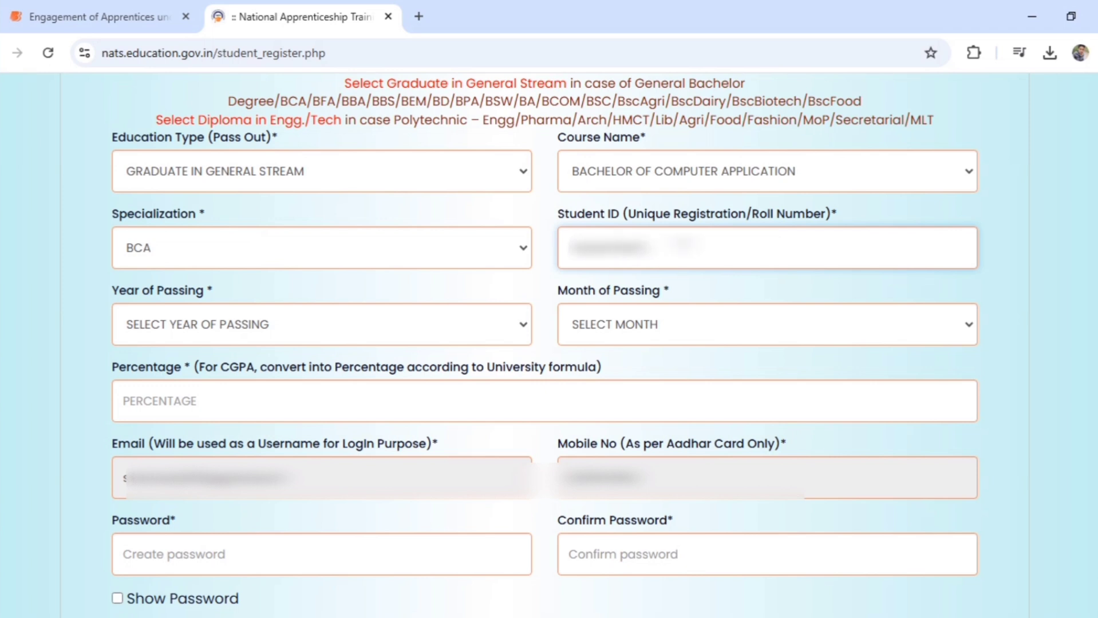
# Set the year of passing to 2024, leaving the month of passing unchosen
pyautogui.click(511, 322)
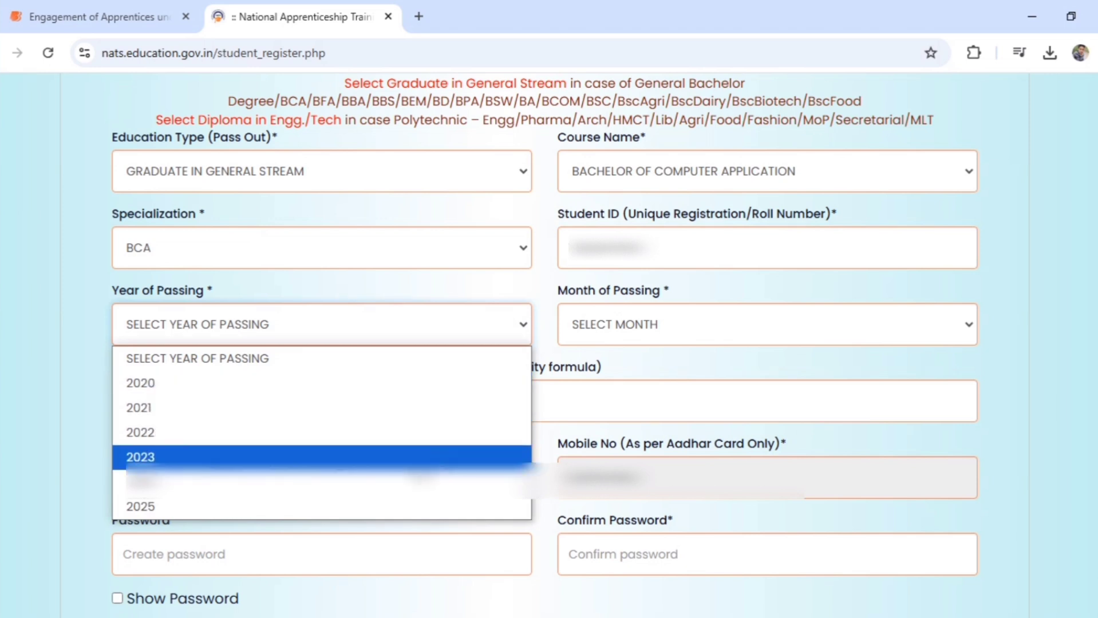
pyautogui.click(445, 481)
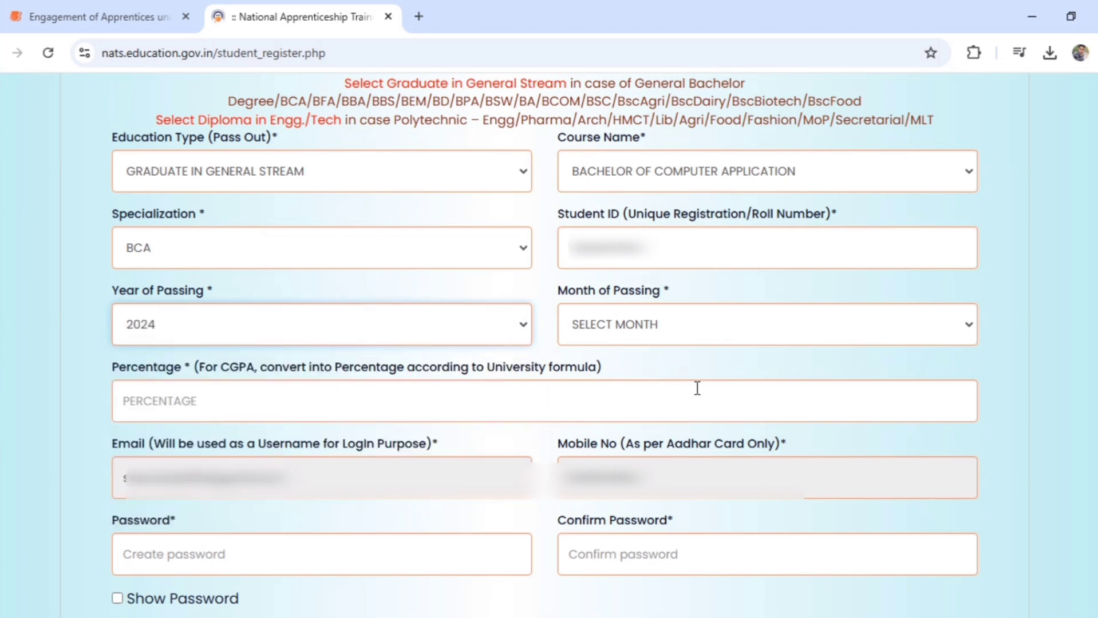
pyautogui.click(676, 324)
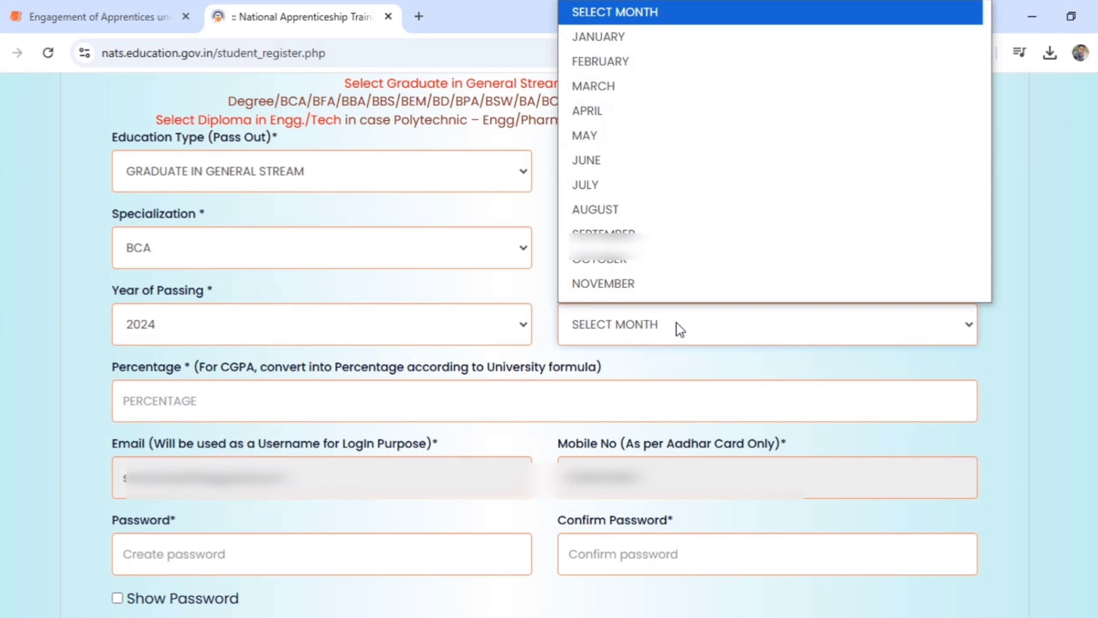
pyautogui.click(676, 353)
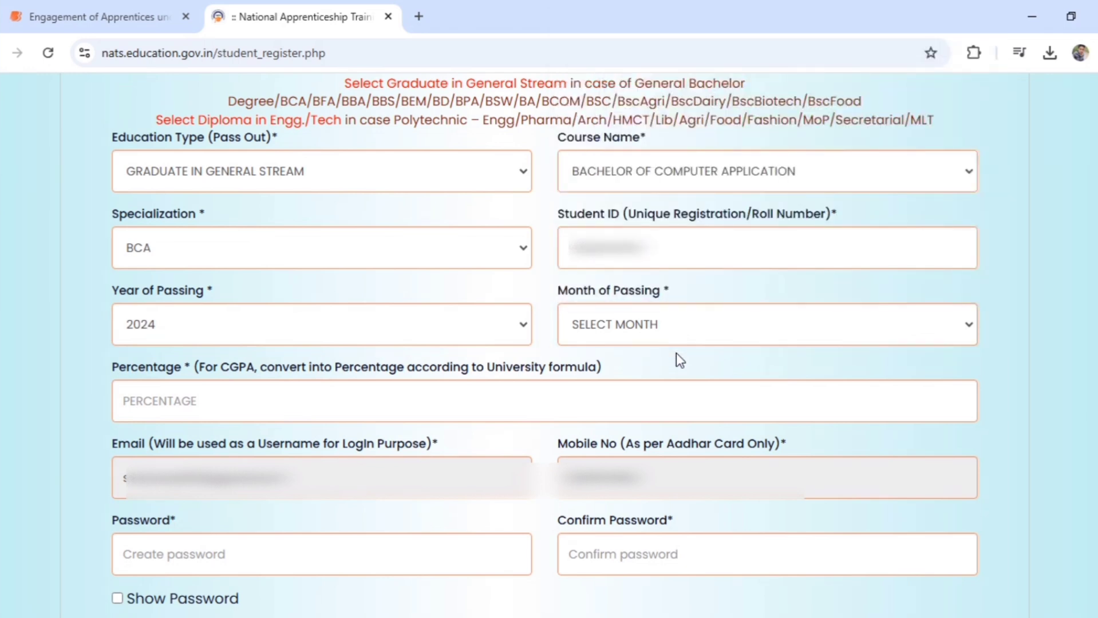
pyautogui.click(669, 314)
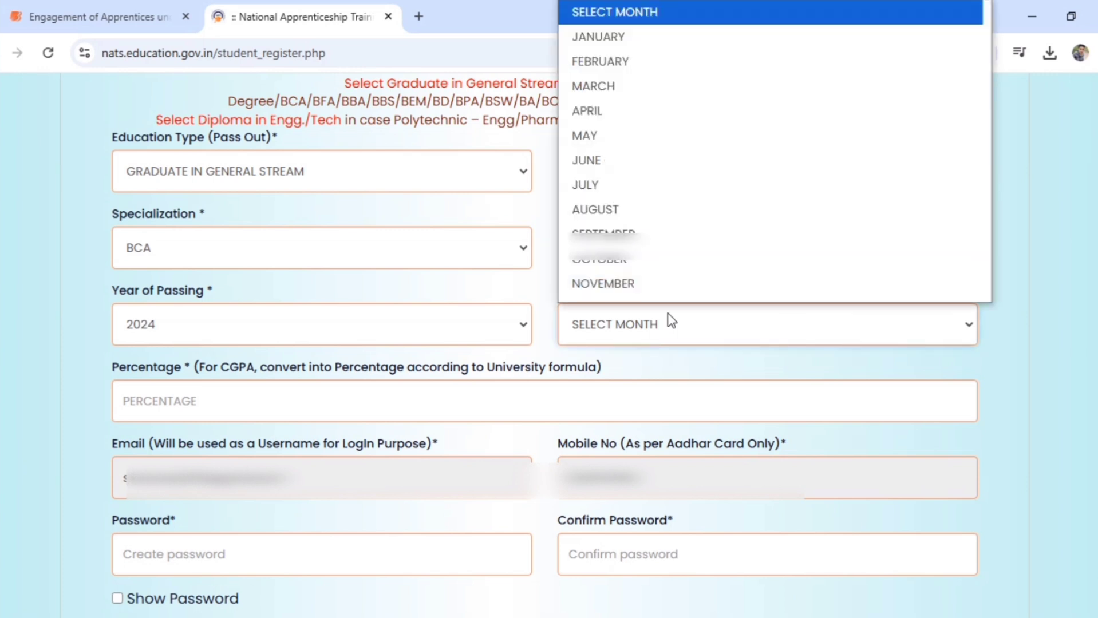
pyautogui.click(669, 313)
pyautogui.click(668, 313)
pyautogui.click(635, 372)
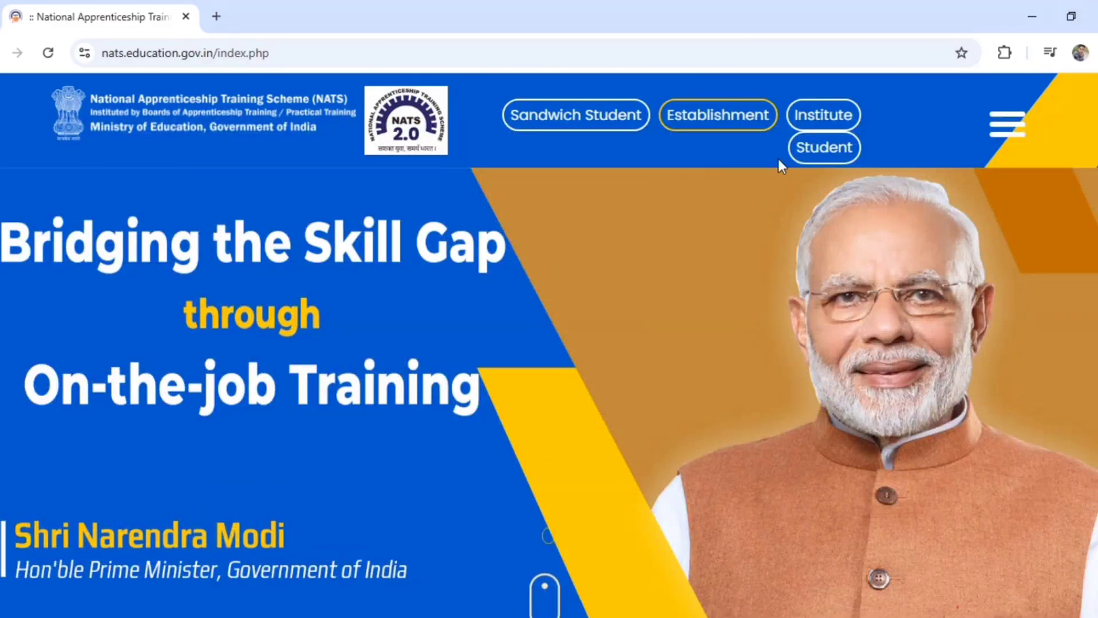
# Log in via Student Login with the student's e-mail, password and captcha
pyautogui.click(819, 144)
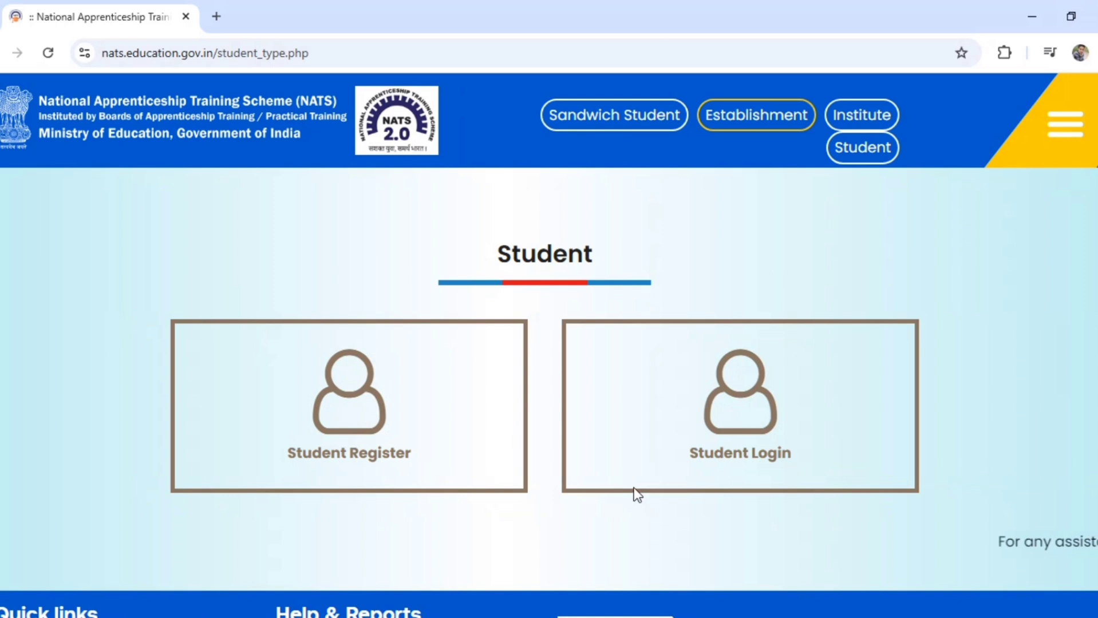
pyautogui.click(711, 451)
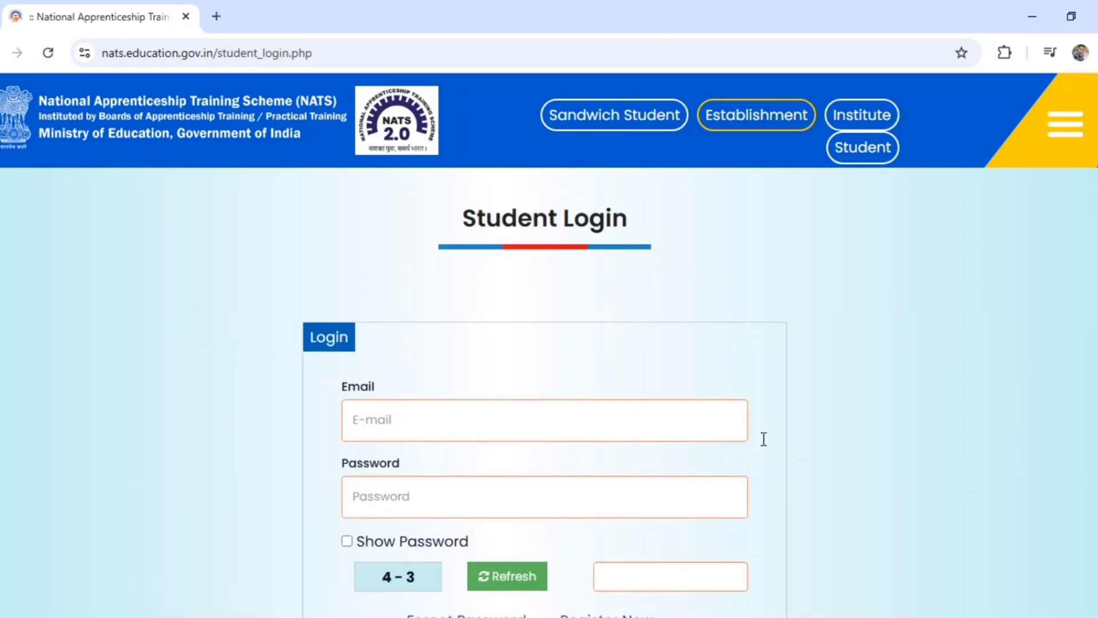
pyautogui.scroll(-2, 762, 438)
pyautogui.scroll(-1, 574, 430)
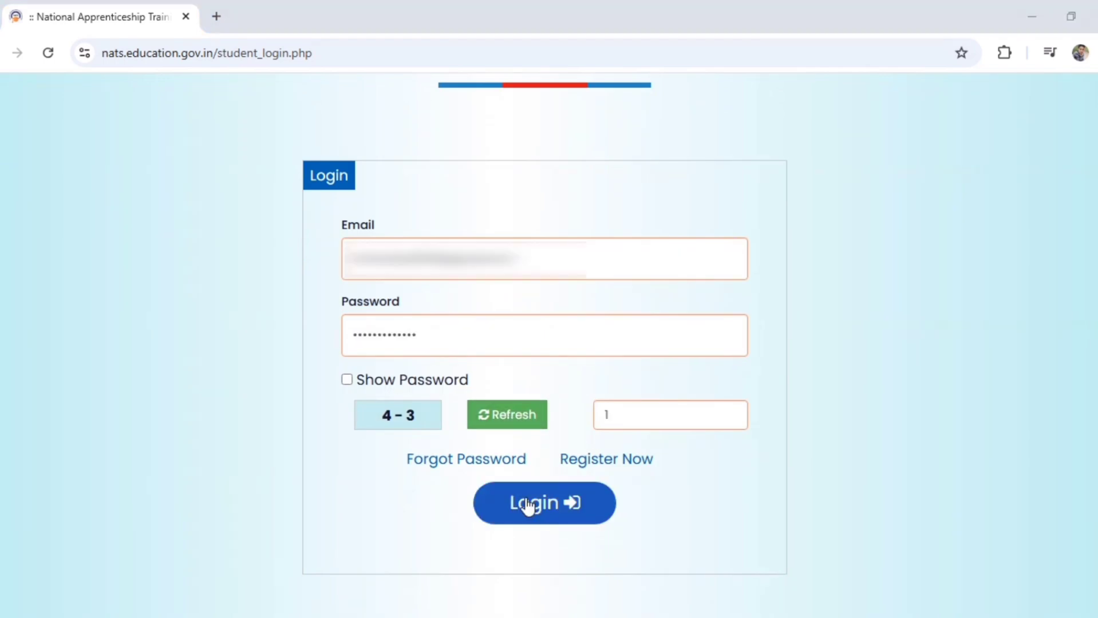
pyautogui.click(526, 498)
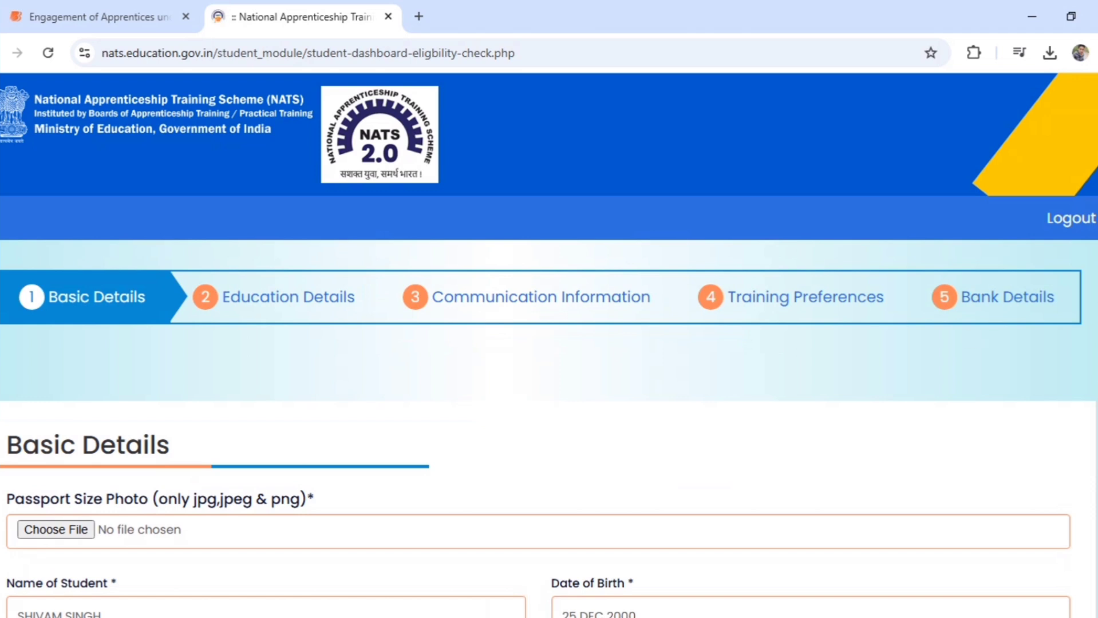
# Attach shp.jpeg as the passport photo
pyautogui.scroll(-4, 549, 343)
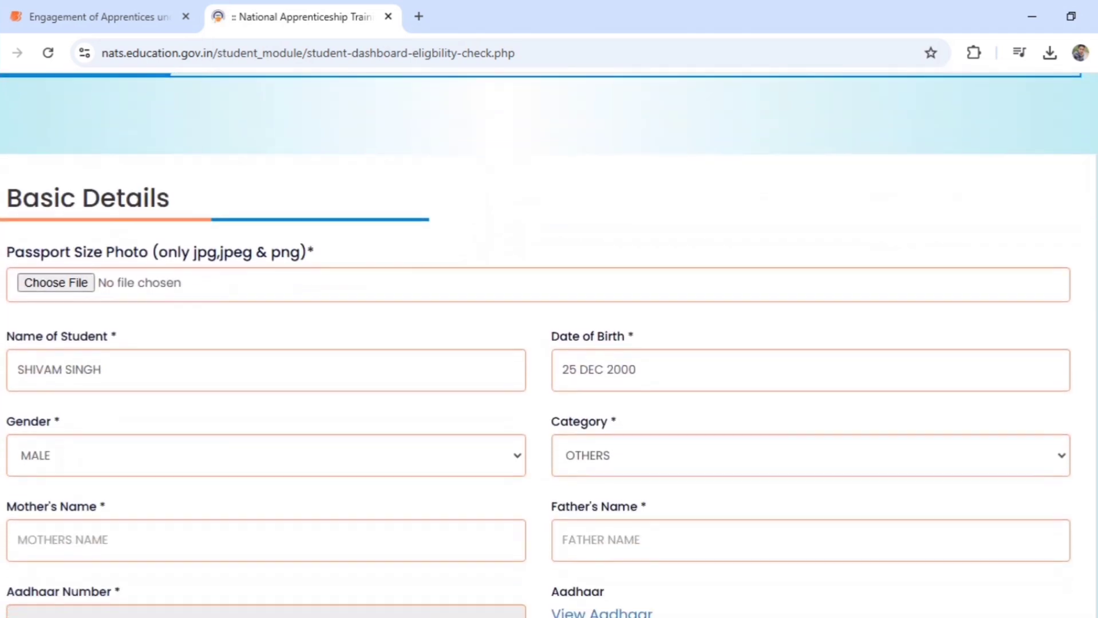
pyautogui.scroll(-1, 549, 344)
pyautogui.scroll(-1, 73, 182)
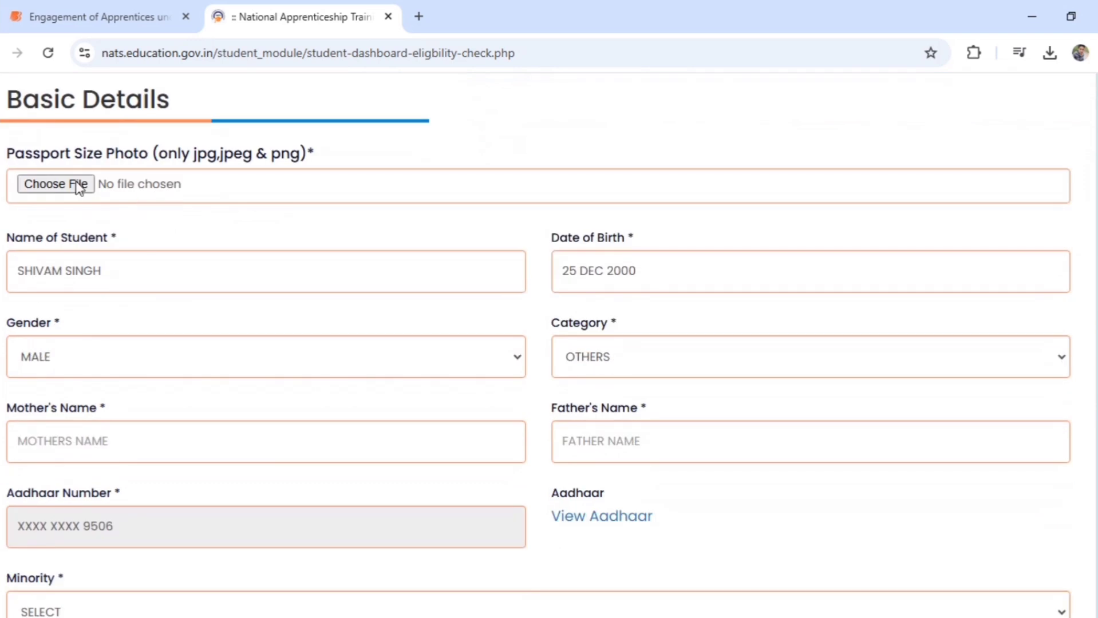
pyautogui.click(59, 186)
pyautogui.click(59, 186)
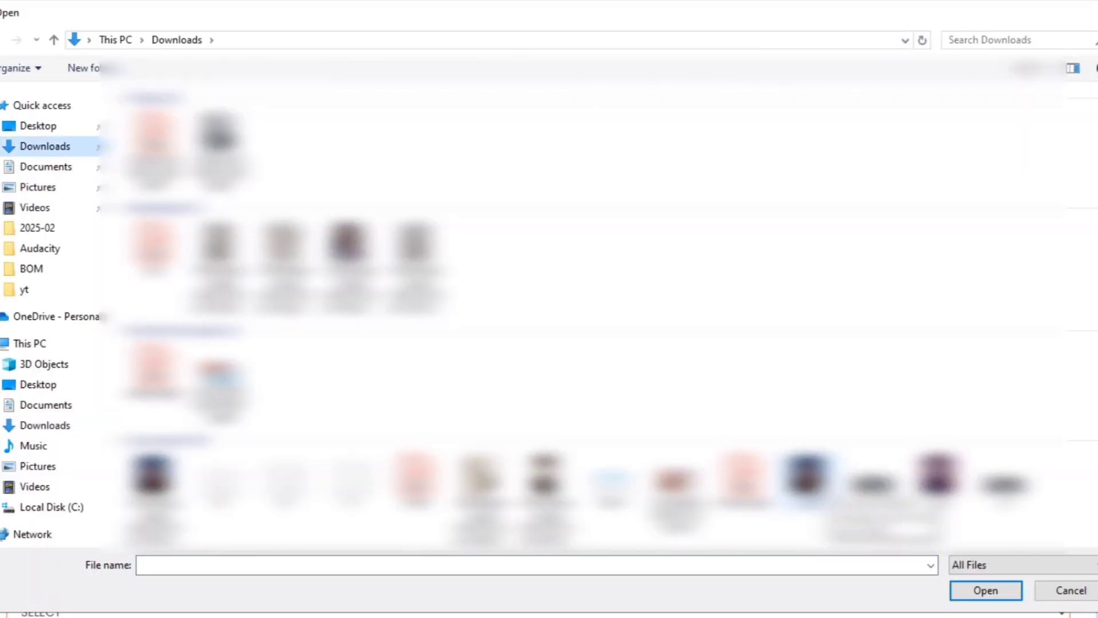
pyautogui.write('shp')
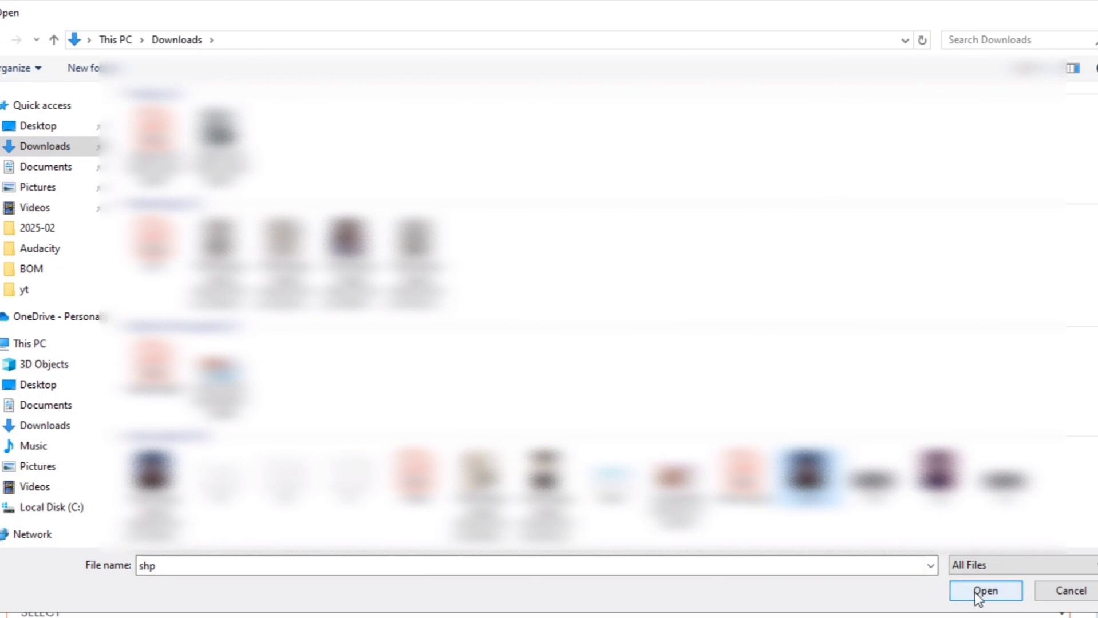
pyautogui.click(976, 594)
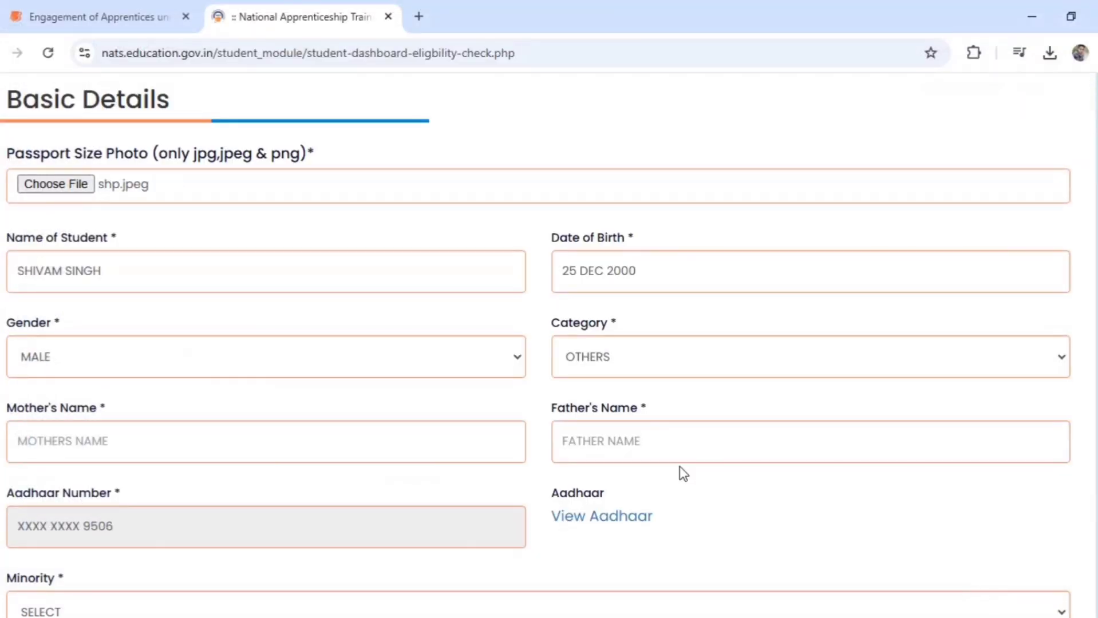
# Fill in the mother's and father's names
pyautogui.scroll(-3, 248, 237)
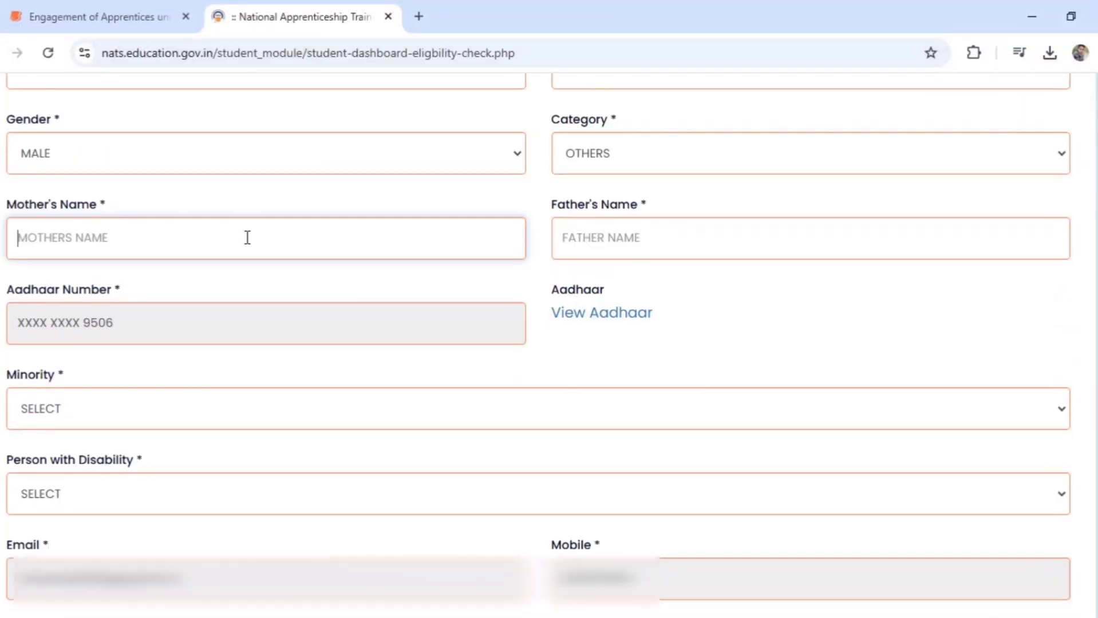
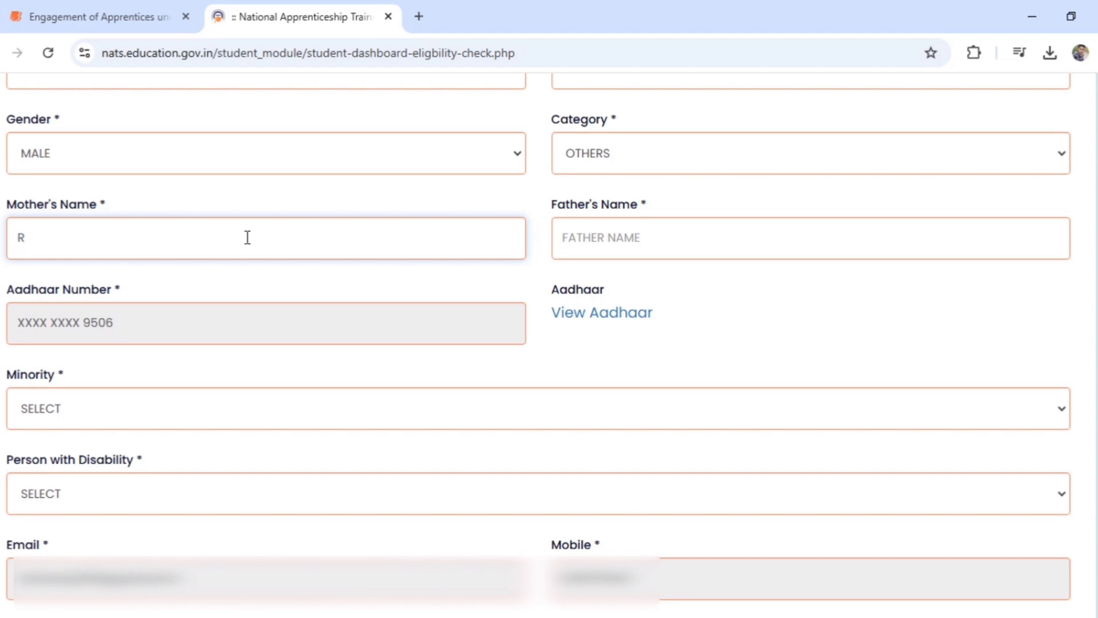
pyautogui.press('Tab')
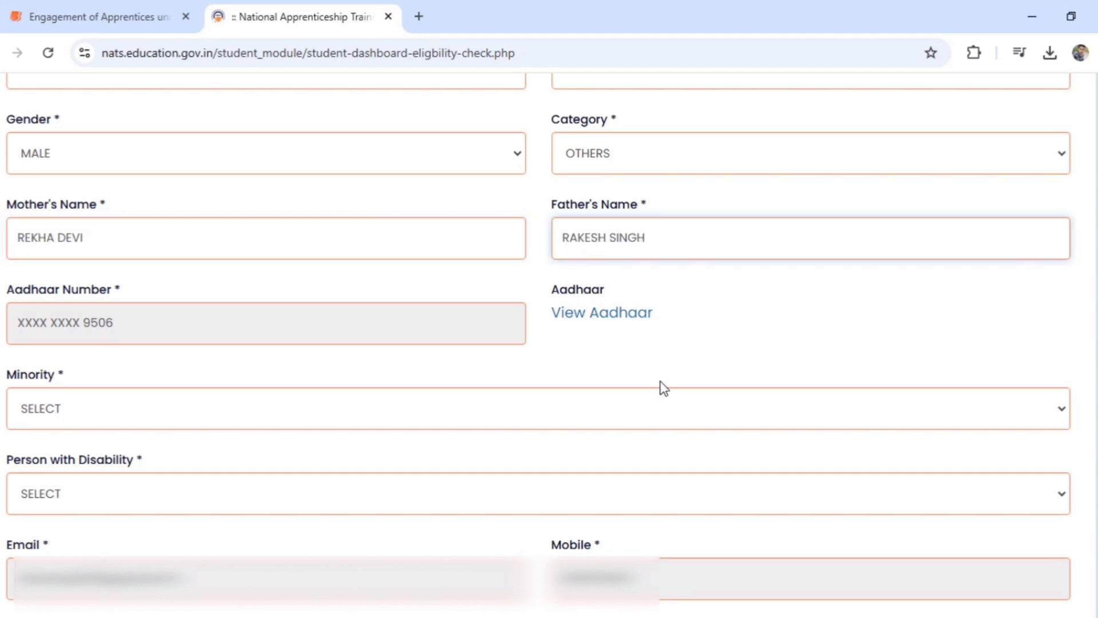
pyautogui.click(661, 387)
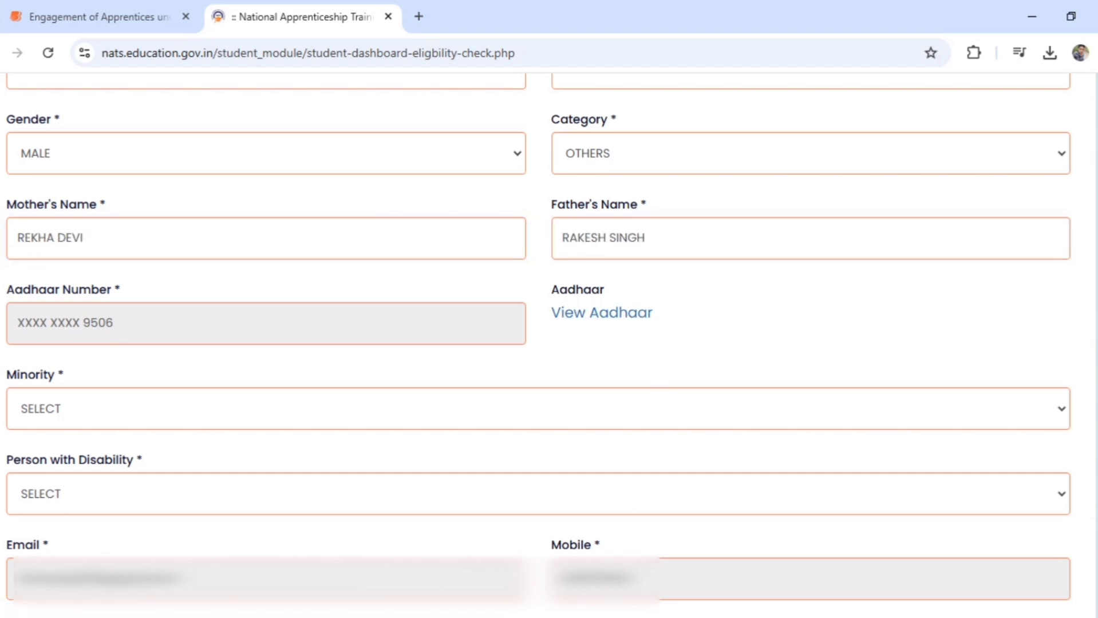
# Set Minority and Person with Disability to NO, then save and continue
pyautogui.scroll(-1, 856, 299)
pyautogui.scroll(-2, 538, 321)
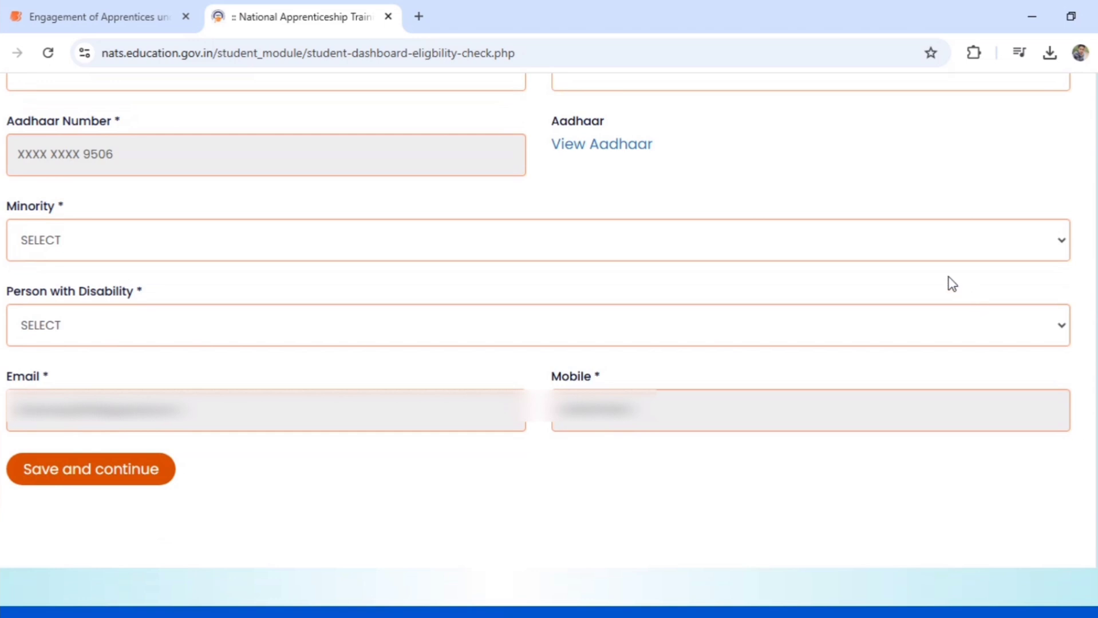
pyautogui.click(926, 254)
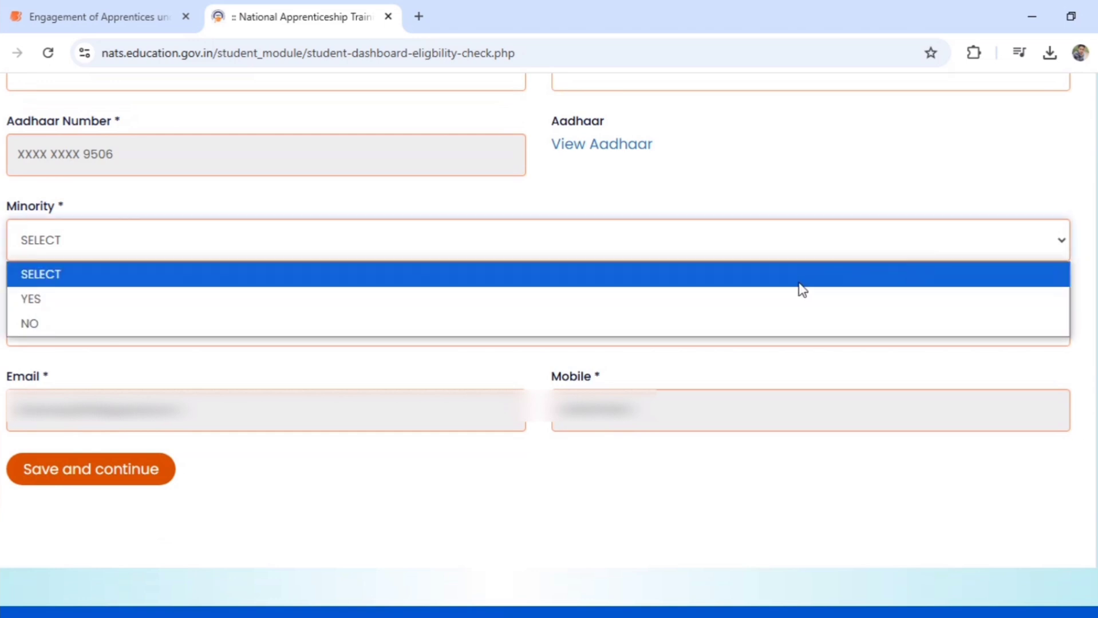
pyautogui.click(792, 322)
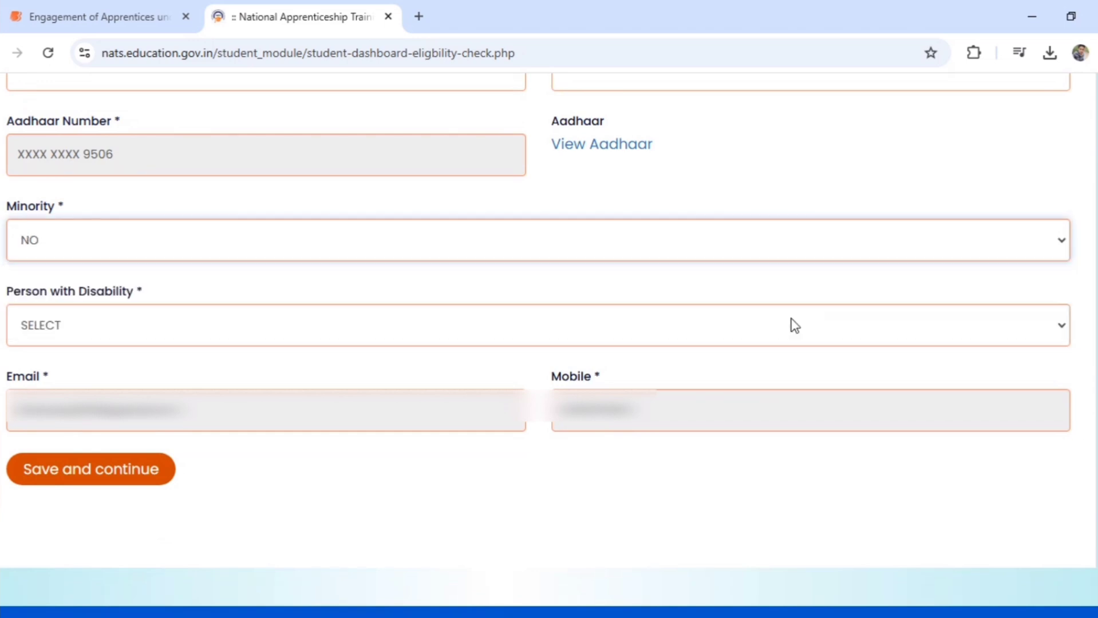
pyautogui.click(601, 339)
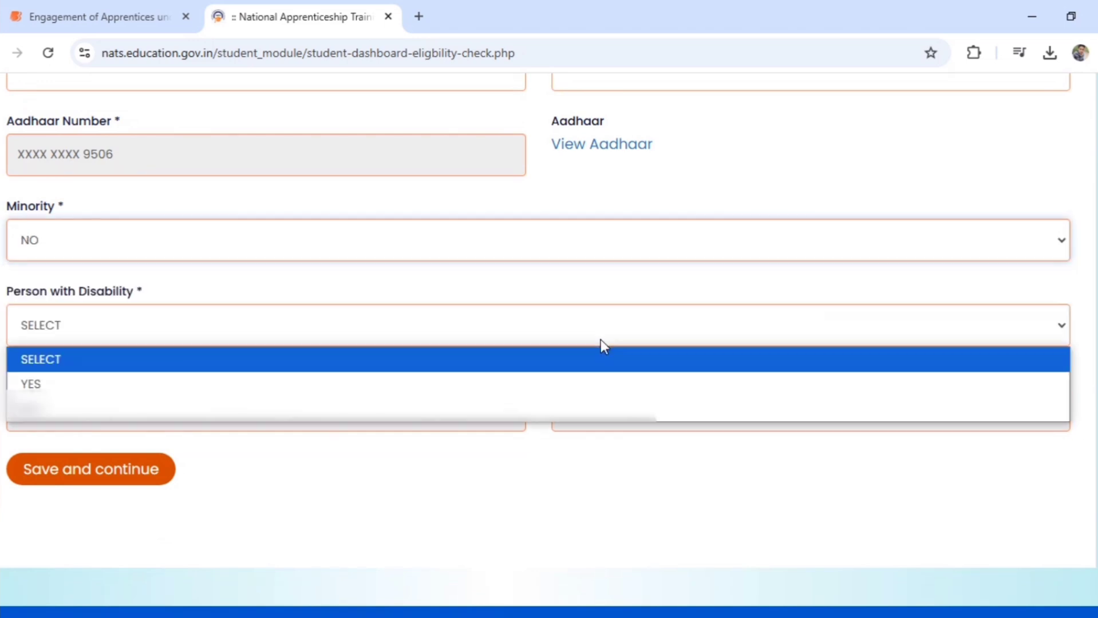
pyautogui.click(562, 410)
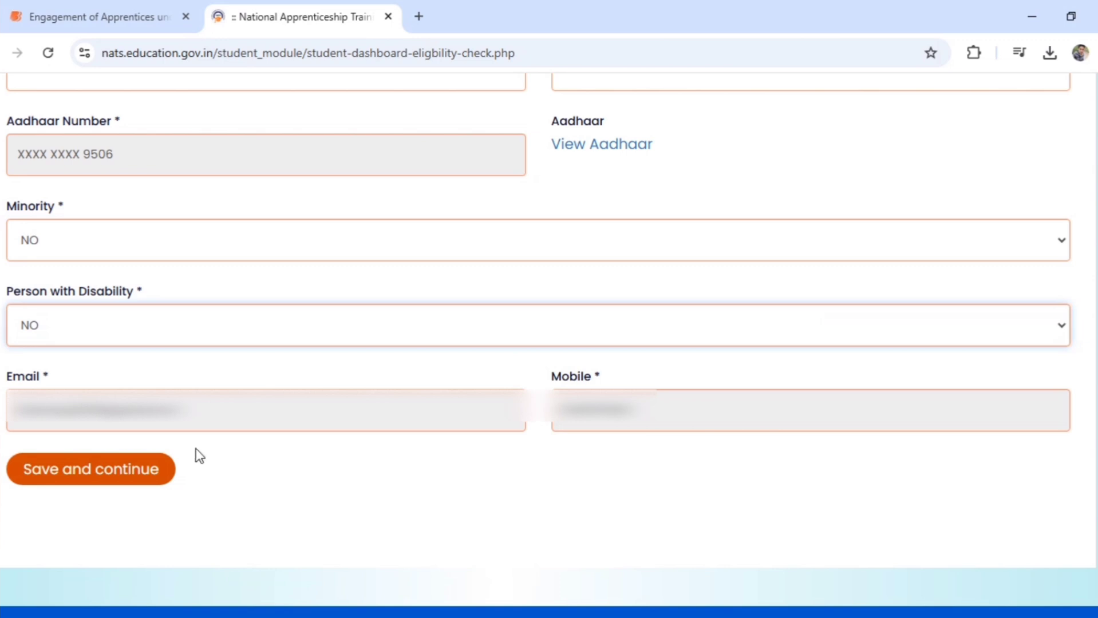
pyautogui.click(154, 470)
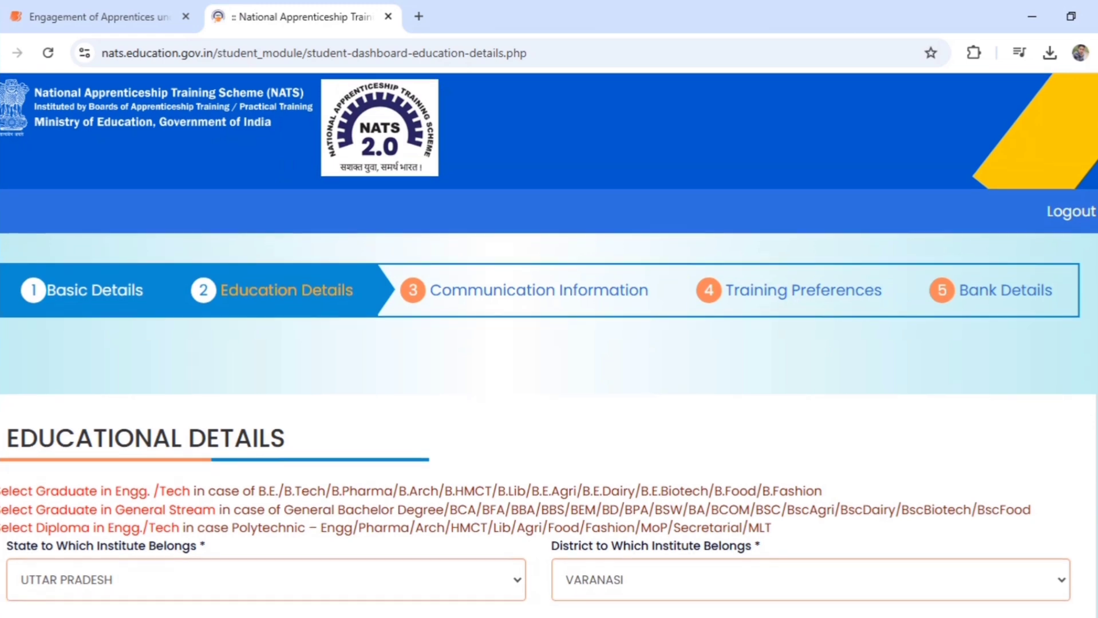
# Attach 20250301_234722.pdf as the passing certificate and select Higher Secondary (10+2)
pyautogui.scroll(-5, 549, 343)
pyautogui.scroll(-1, 655, 540)
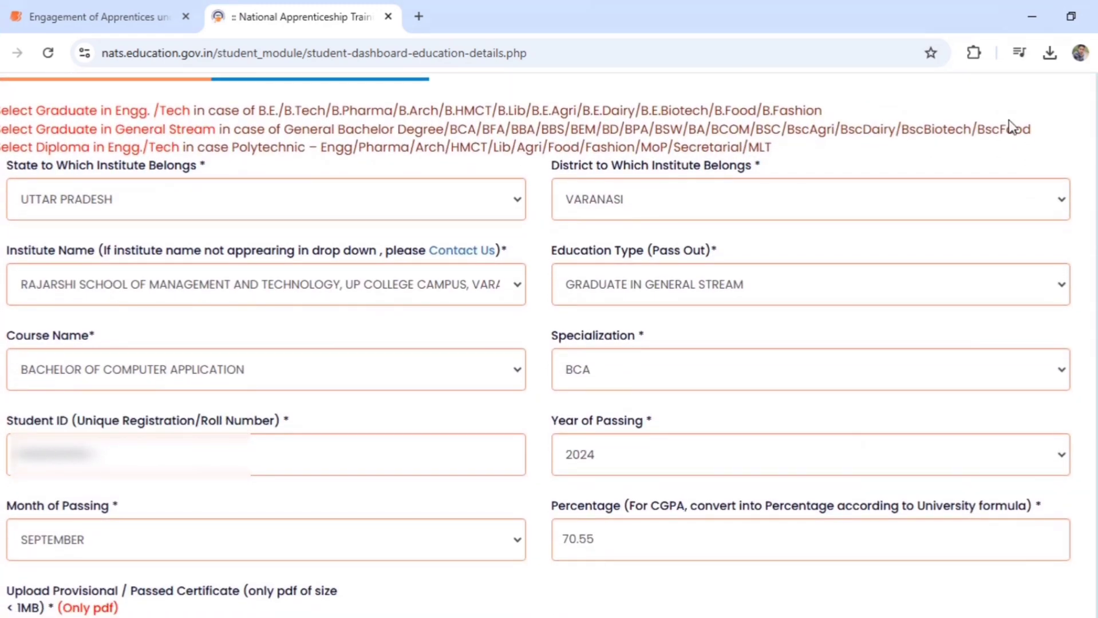
pyautogui.scroll(6, 1011, 126)
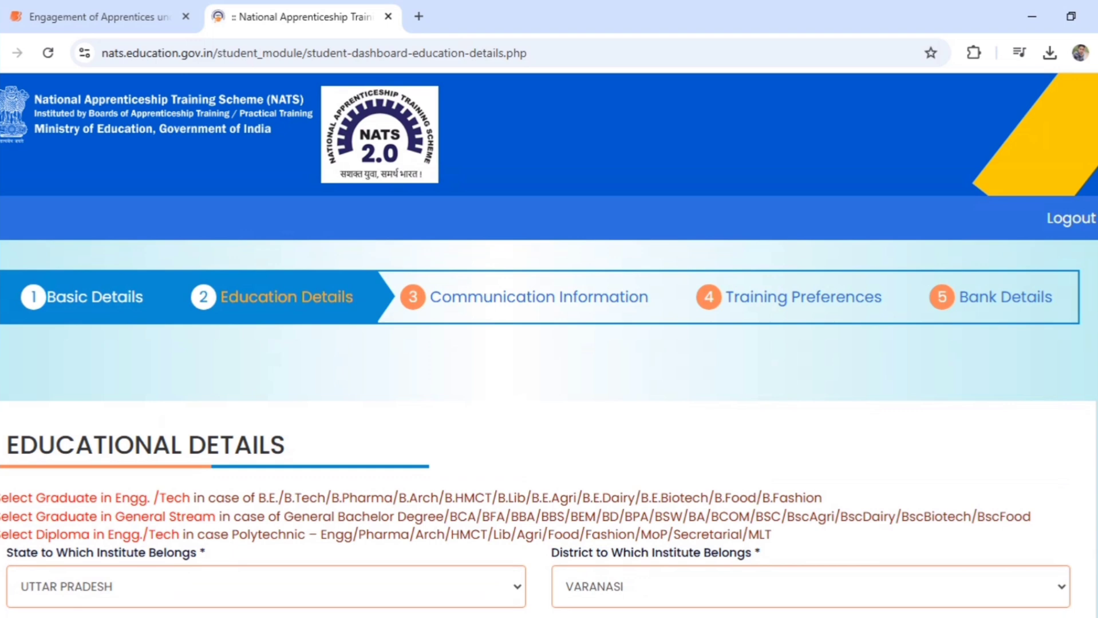
pyautogui.scroll(-10, 549, 343)
pyautogui.scroll(2, 549, 344)
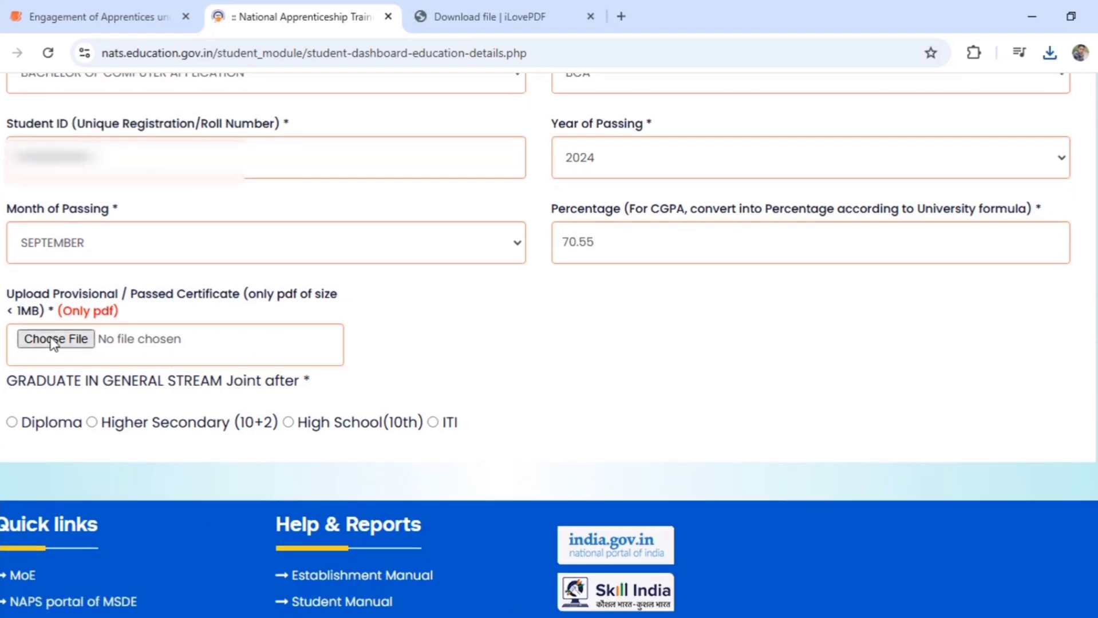
pyautogui.click(51, 340)
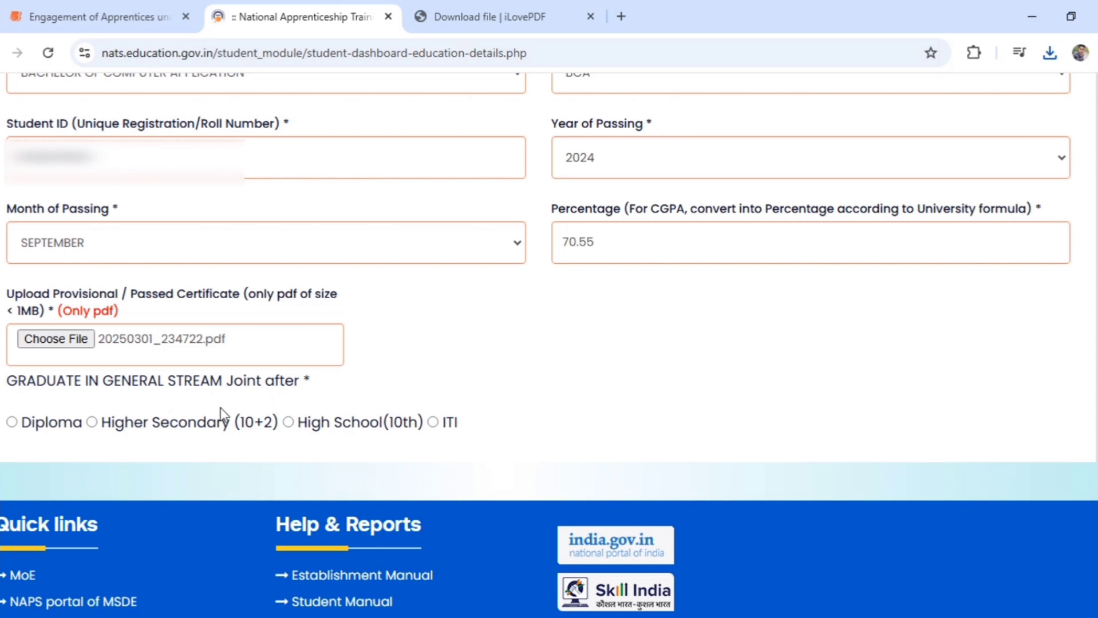
pyautogui.click(87, 426)
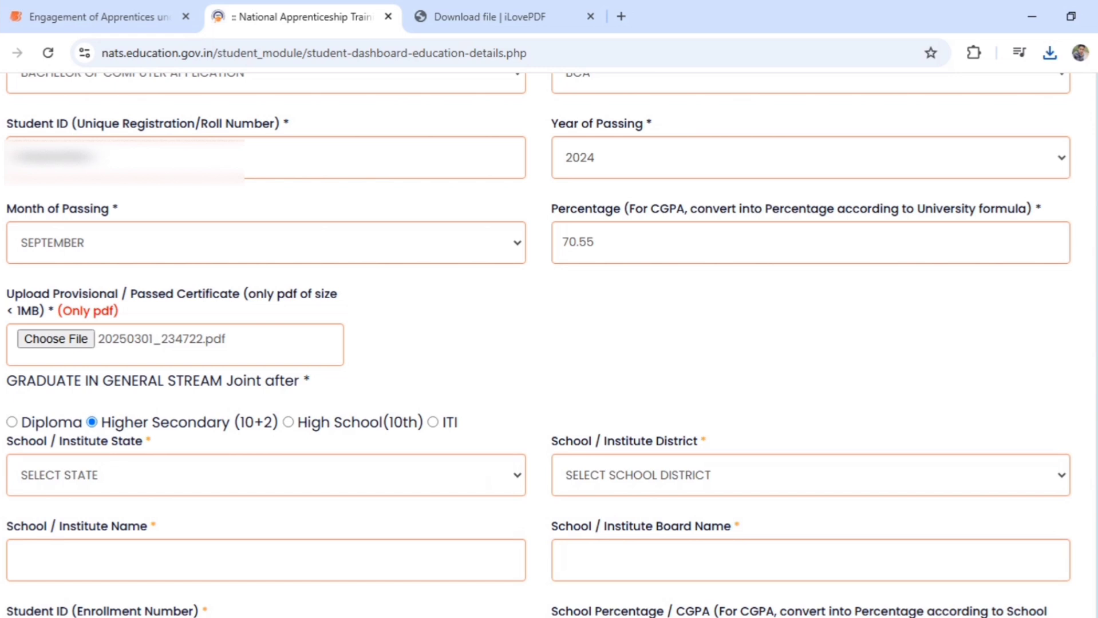
# Set the school state to UTTAR PRADESH and the district to CHANDAULI
pyautogui.scroll(-3, 537, 343)
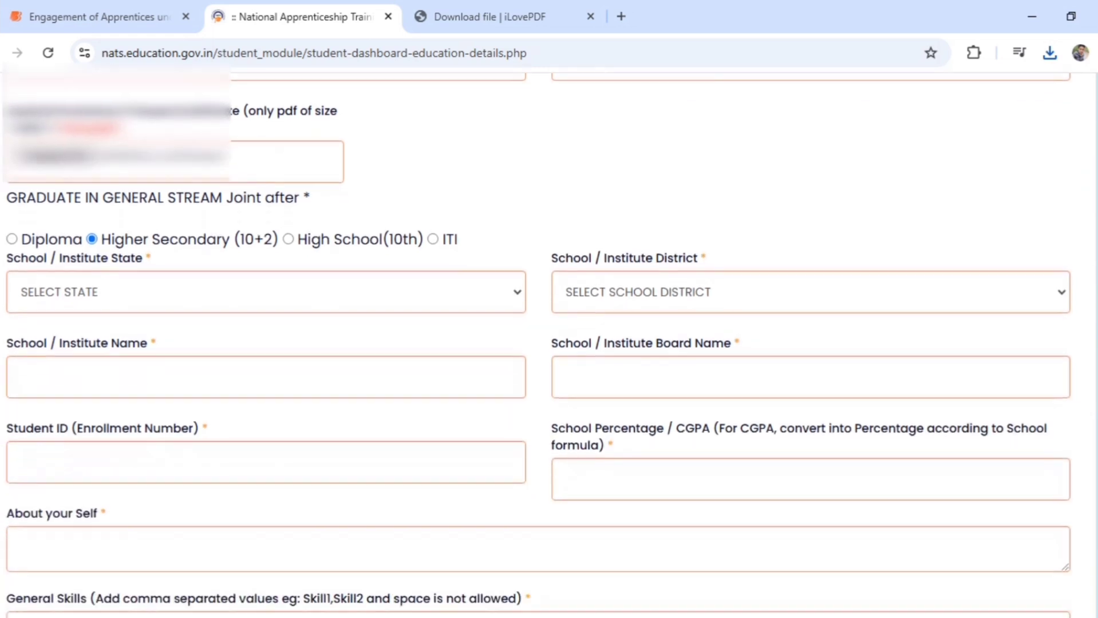
pyautogui.scroll(-3, 537, 343)
pyautogui.click(266, 113)
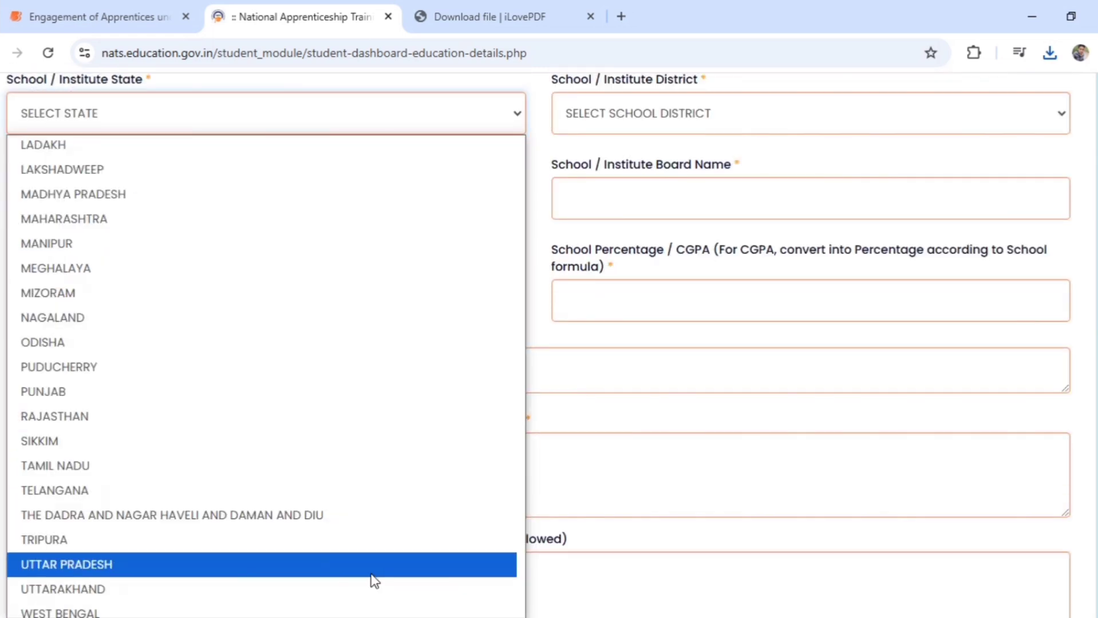
pyautogui.click(370, 566)
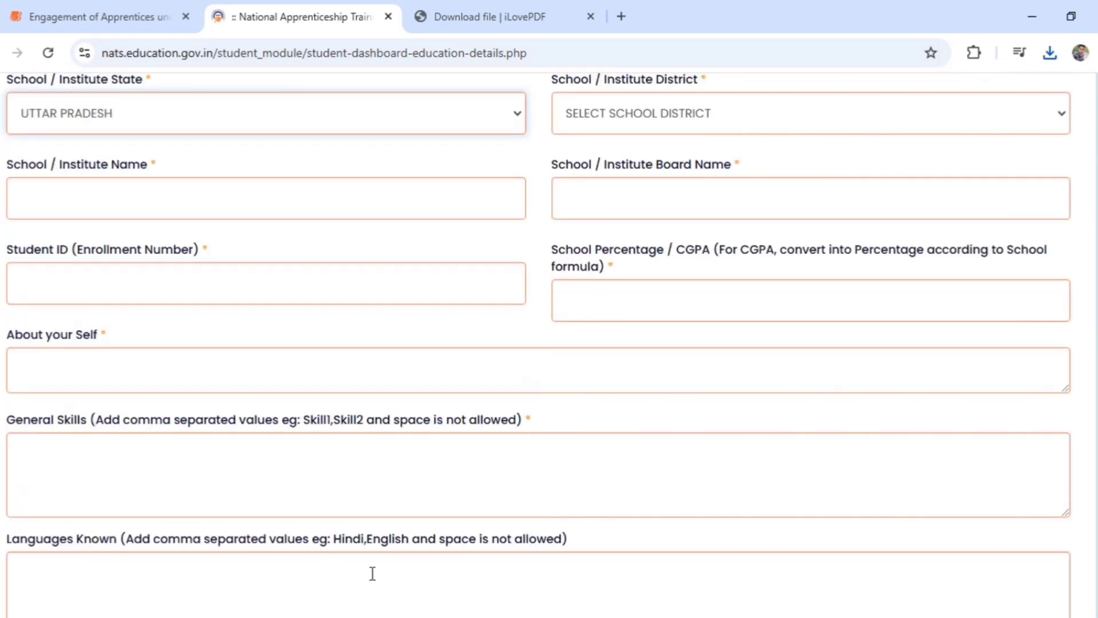
pyautogui.click(816, 115)
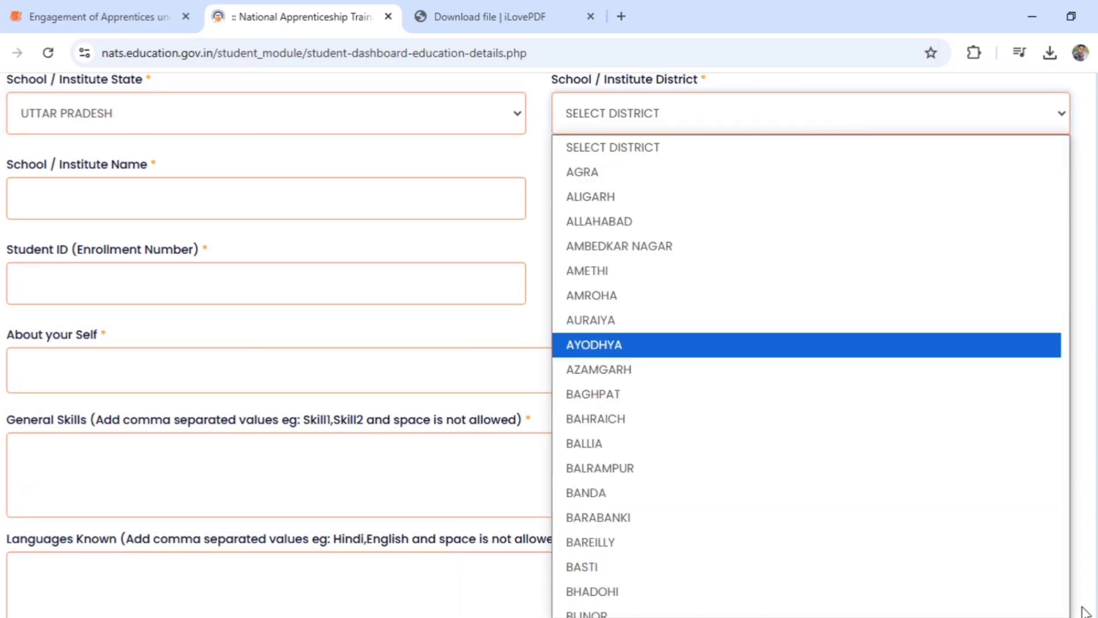
pyautogui.scroll(-5, 1070, 608)
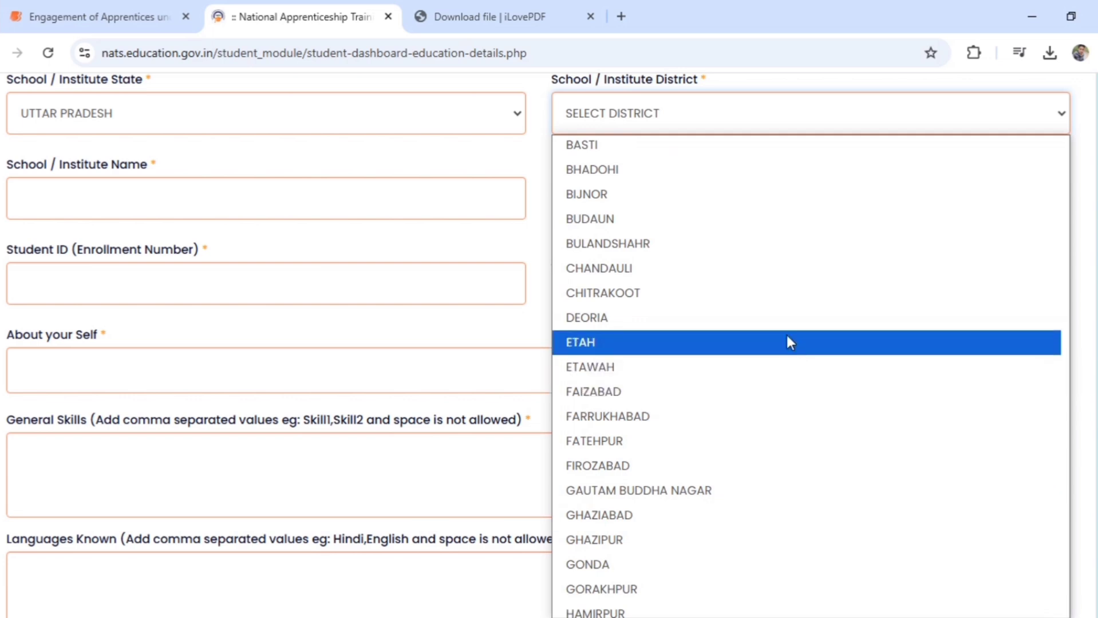
pyautogui.click(742, 269)
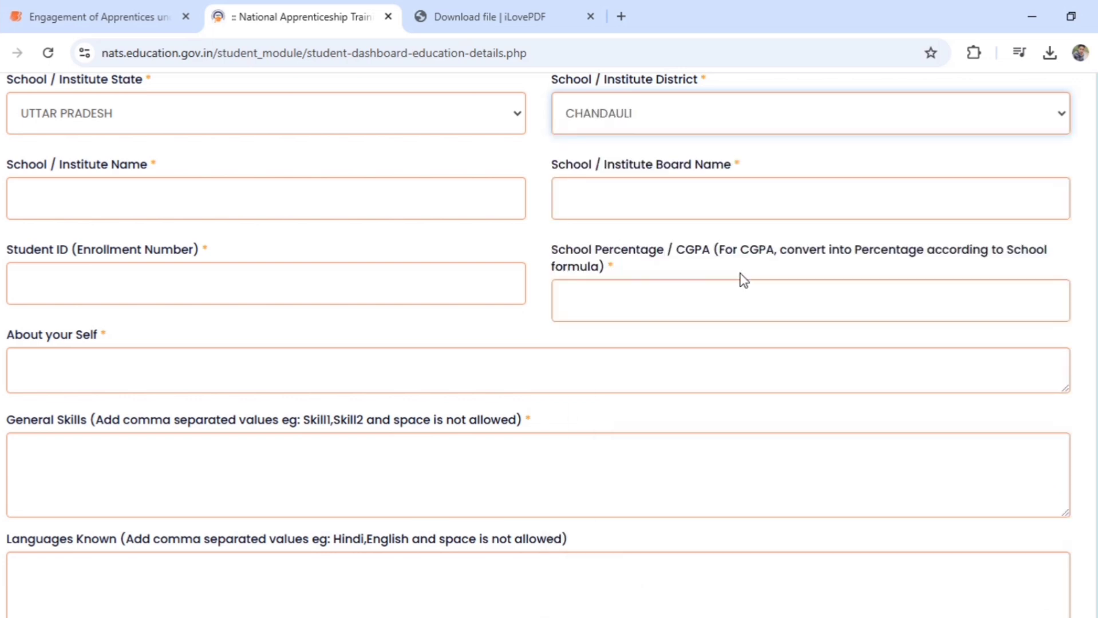
# Enter SHRI KRISHNA INTER COLLEGE, its board name, the enrollment number and 61.6 percent
pyautogui.click(361, 206)
pyautogui.write('SHRI KRISHNA INTER COLLEGE')
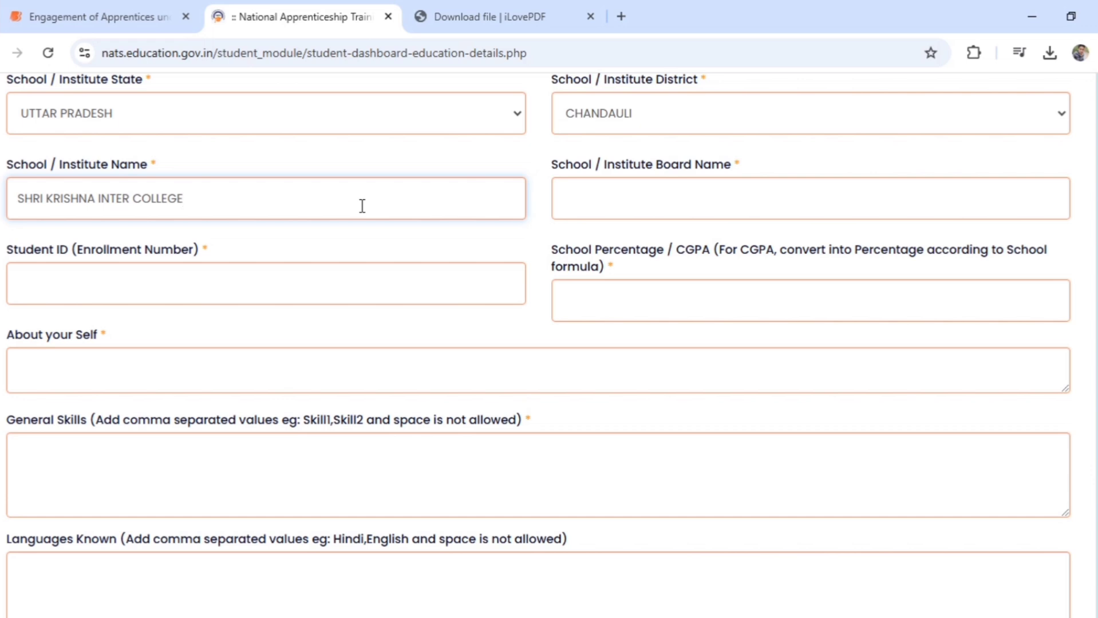
pyautogui.click(857, 216)
pyautogui.write('BOARD OF HIGH SCHOOL AND INTERMEDIATE')
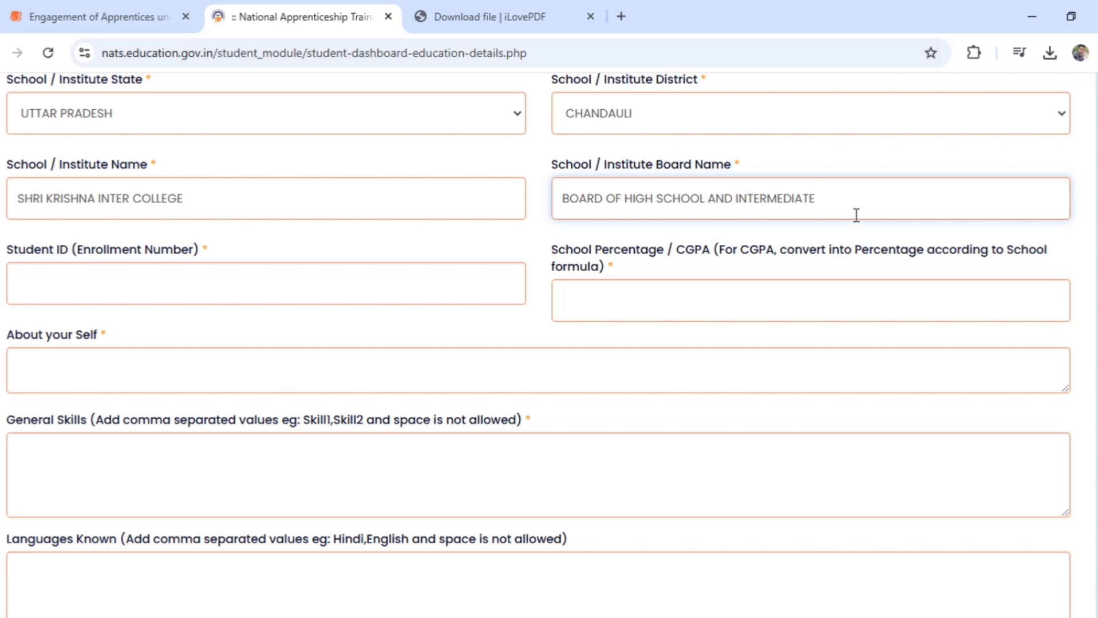
pyautogui.write('EDUCATION UP')
pyautogui.click(445, 282)
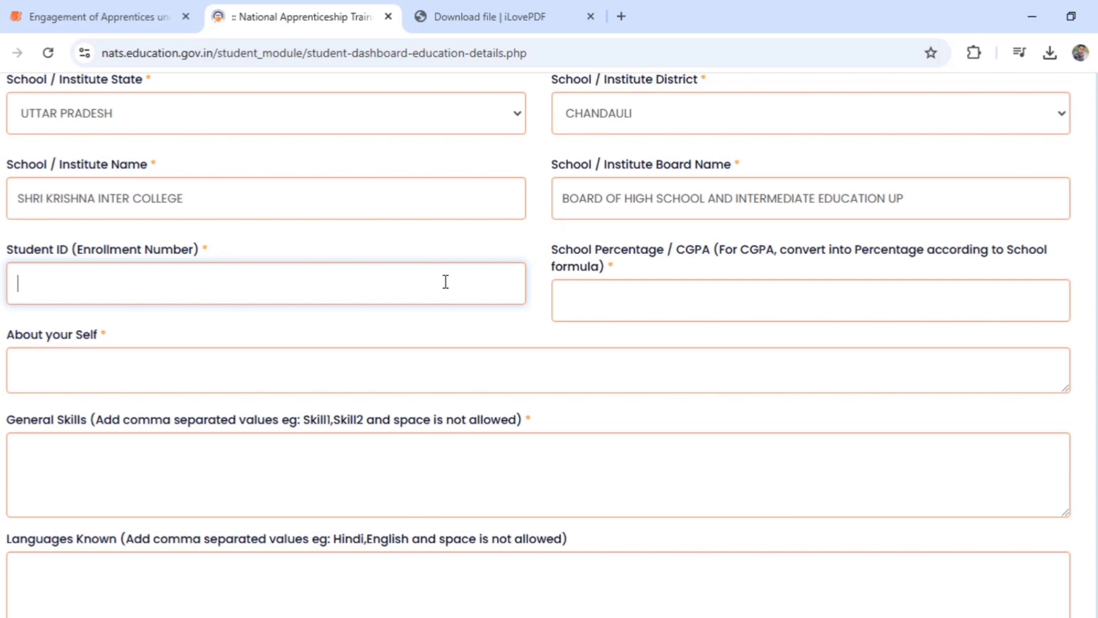
pyautogui.hotkey('ctrl', 'v')
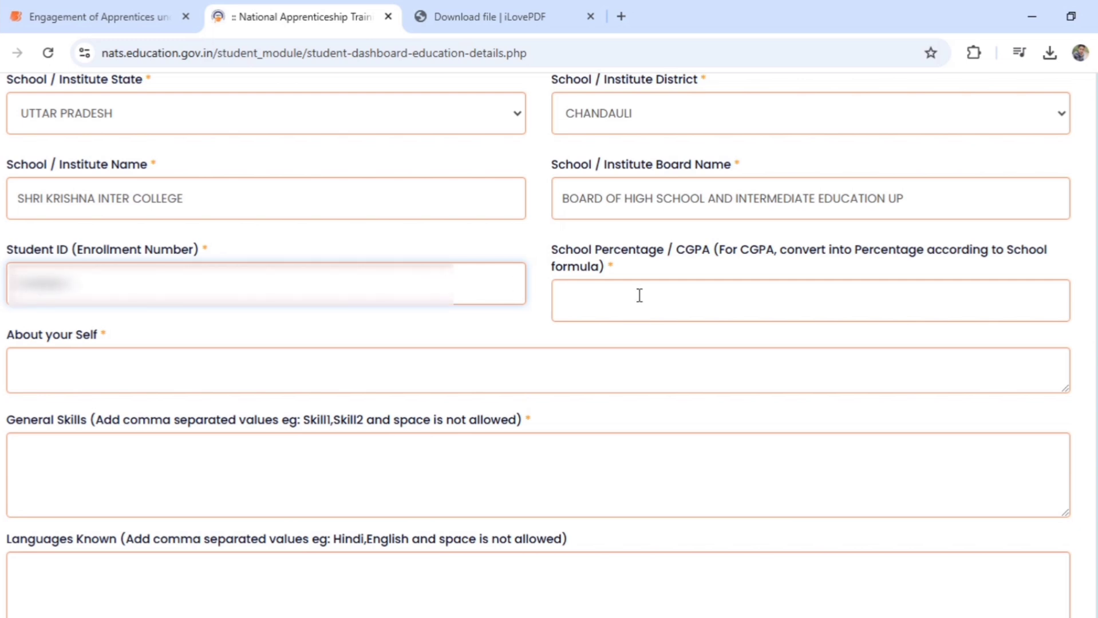
pyautogui.click(640, 295)
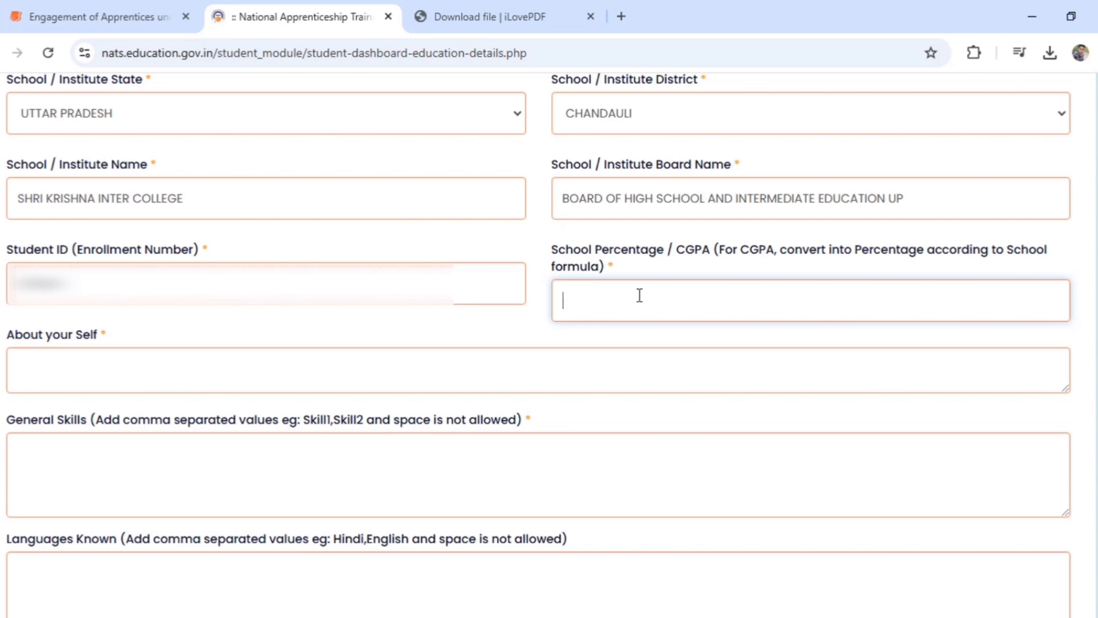
pyautogui.write('61.6')
pyautogui.press('Tab')
# Enter skills DSA,JAVA,C,MSOFFICE,DATAANALYTICS and languages ENGLISH,HINDI, then save the education details
pyautogui.scroll(-2, 640, 295)
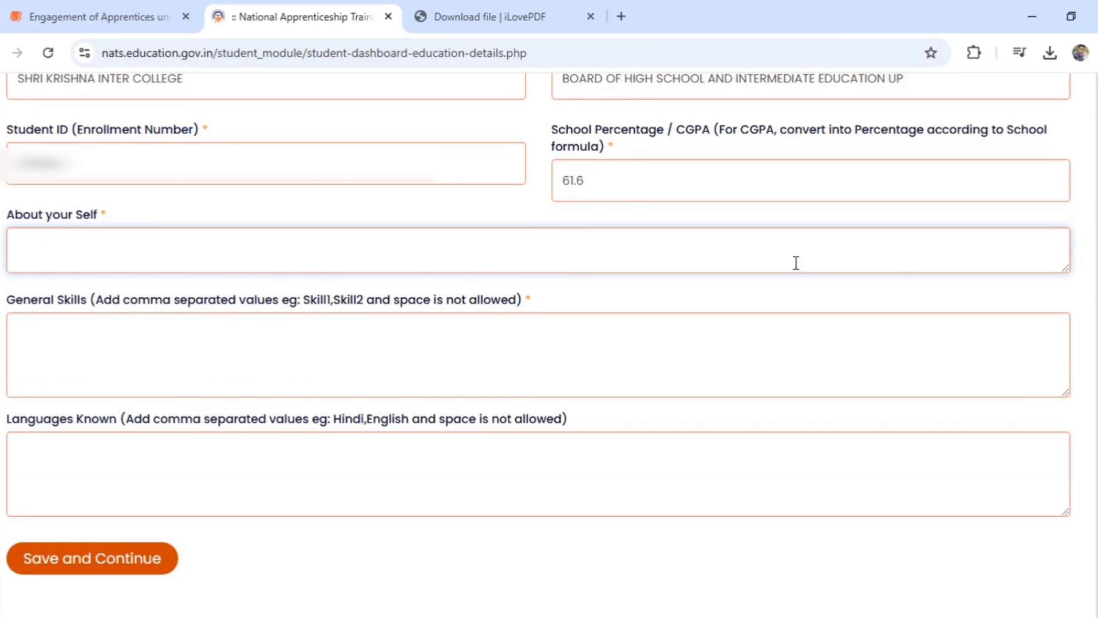
pyautogui.click(773, 348)
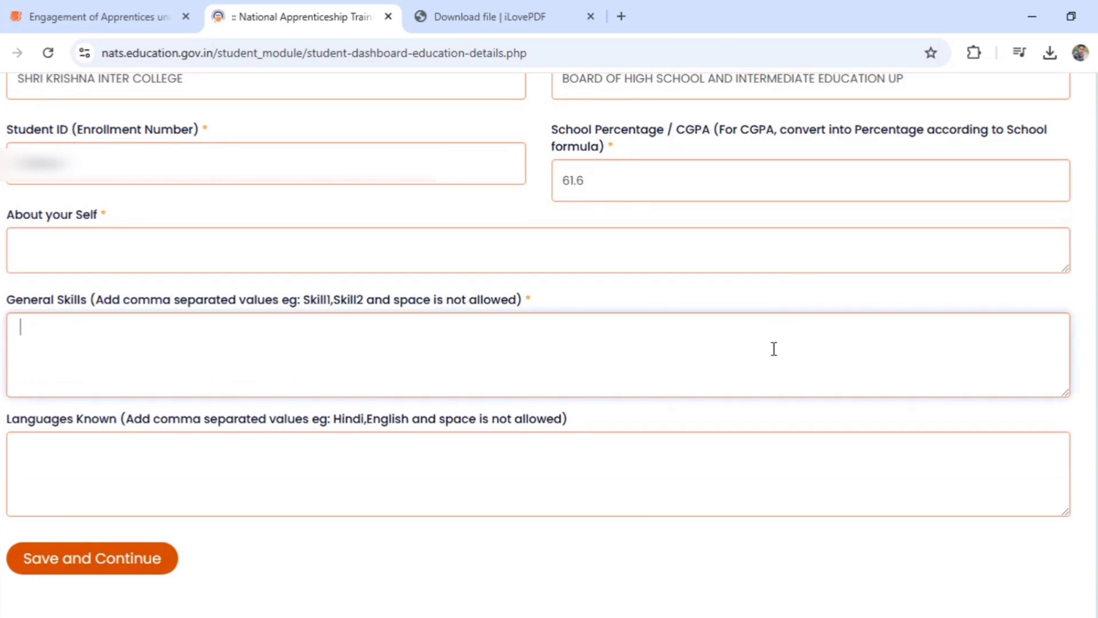
pyautogui.click(719, 477)
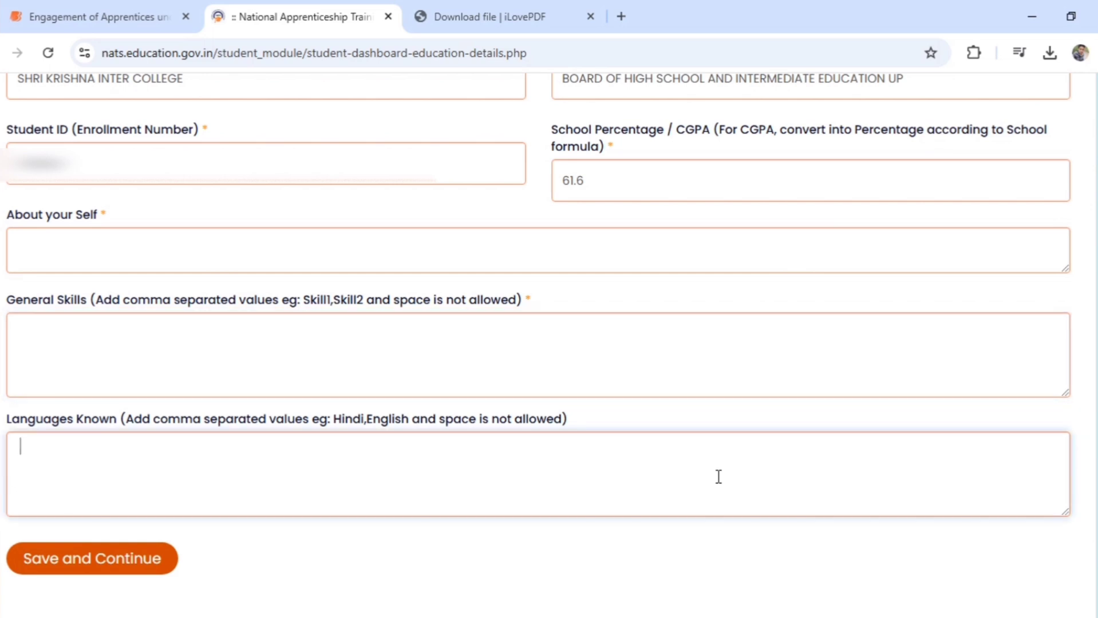
pyautogui.write('ENGLISH,HINDI')
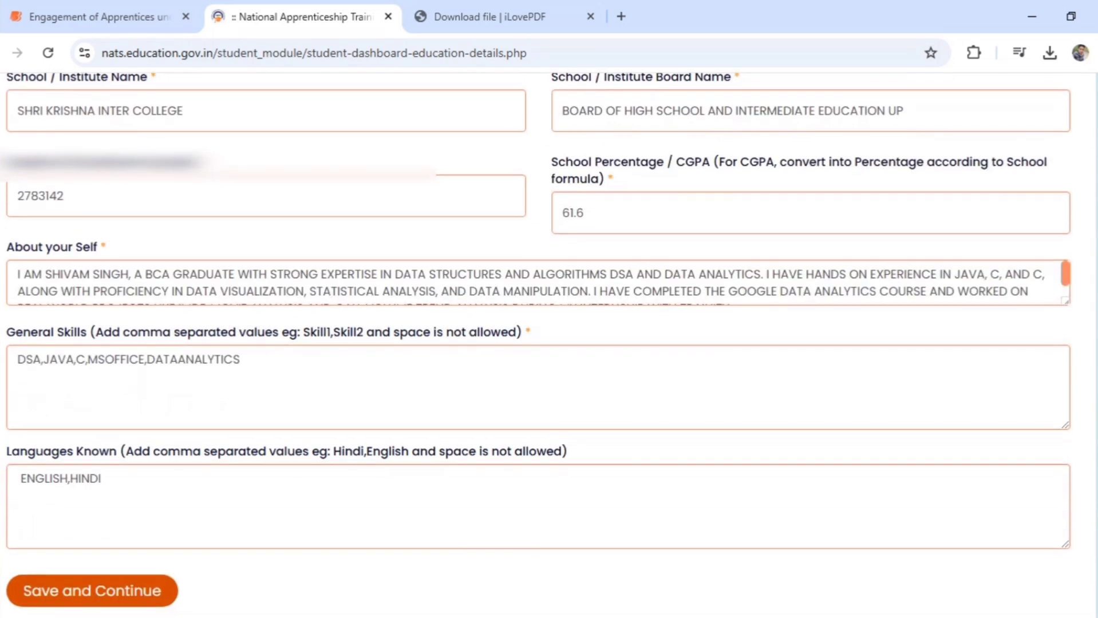
pyautogui.scroll(-2, 538, 344)
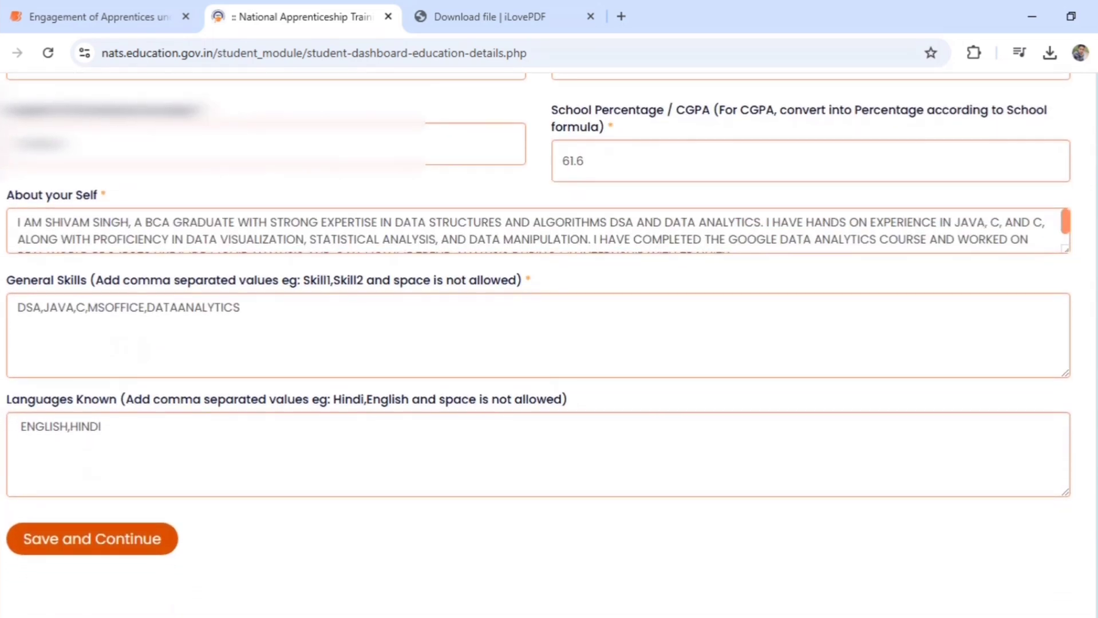
pyautogui.scroll(-2, 538, 344)
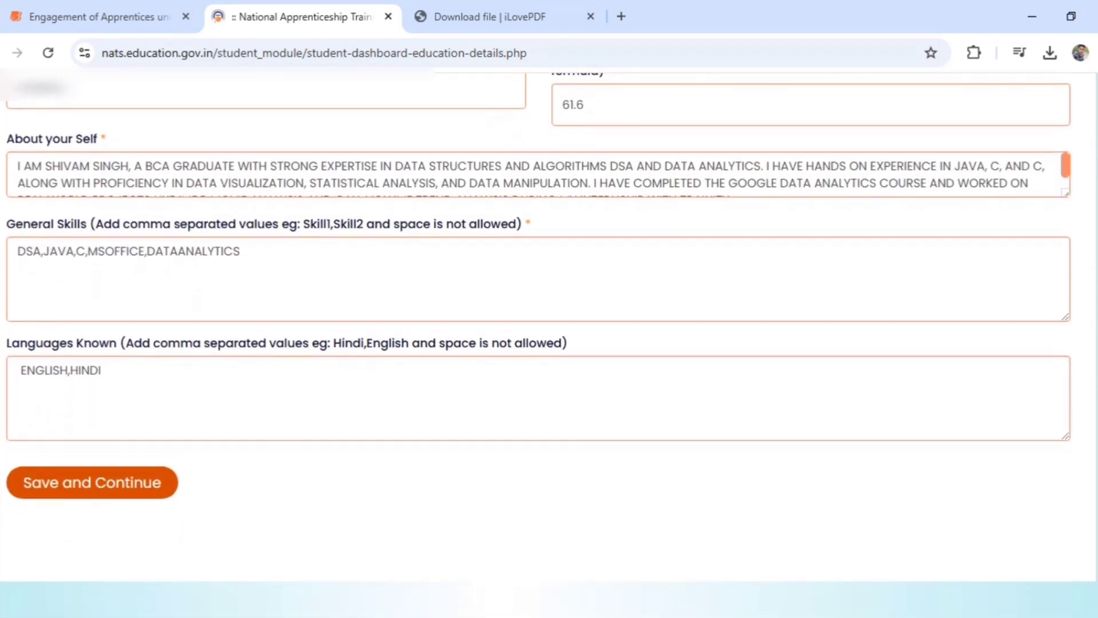
pyautogui.scroll(-1, 538, 344)
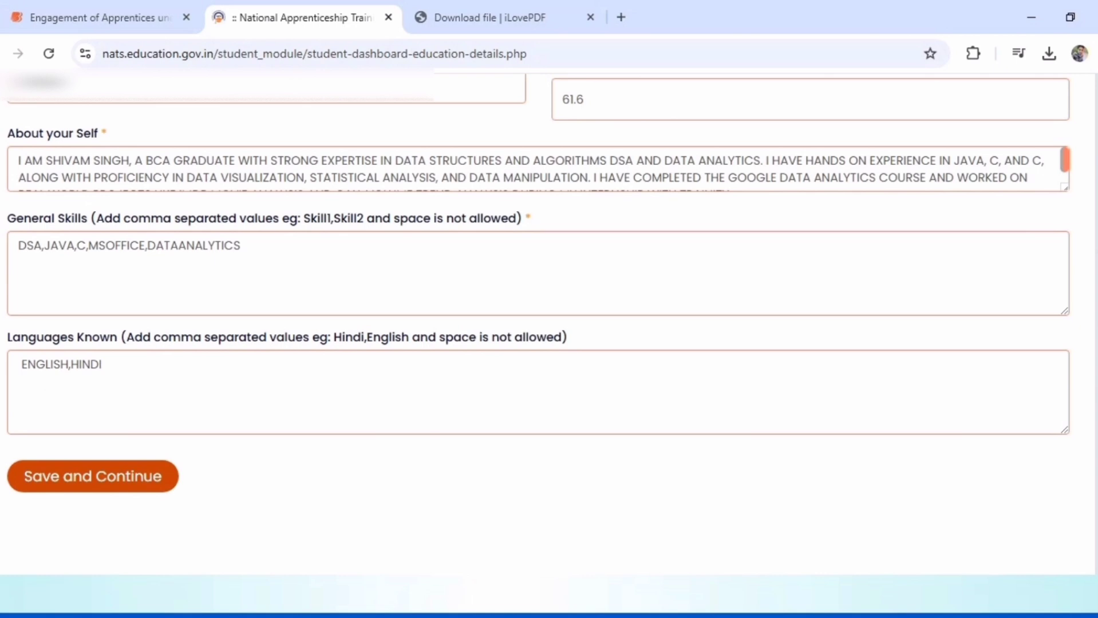
pyautogui.scroll(2, 538, 343)
pyautogui.scroll(-2, 538, 344)
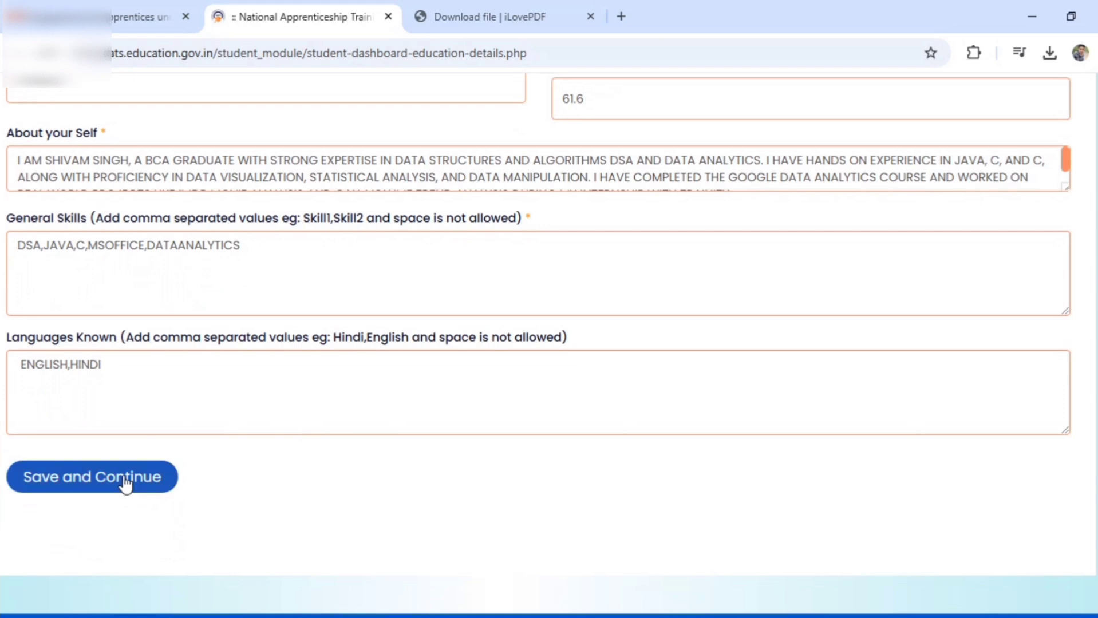
pyautogui.click(123, 478)
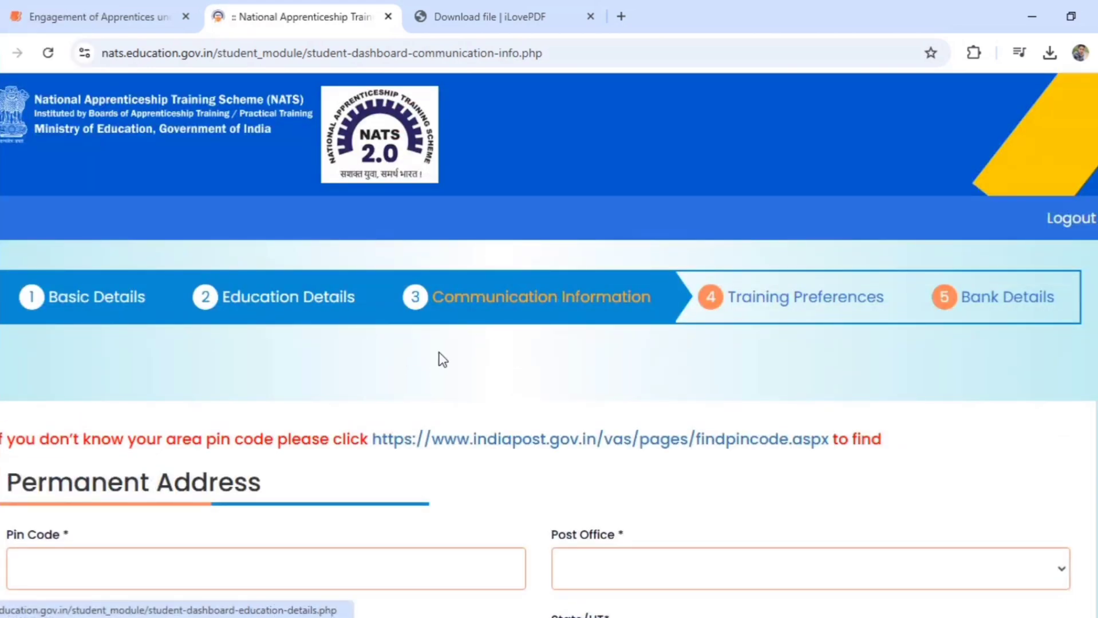
# Fill in the permanent address pin code, post office and locality
pyautogui.scroll(-3, 549, 344)
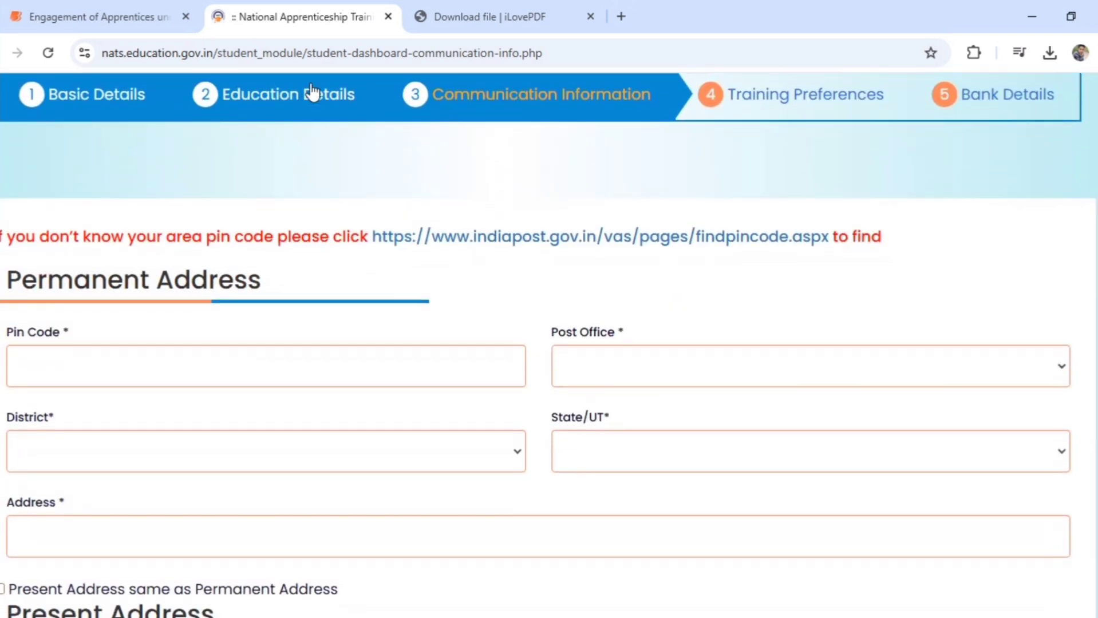
pyautogui.scroll(-2, 549, 343)
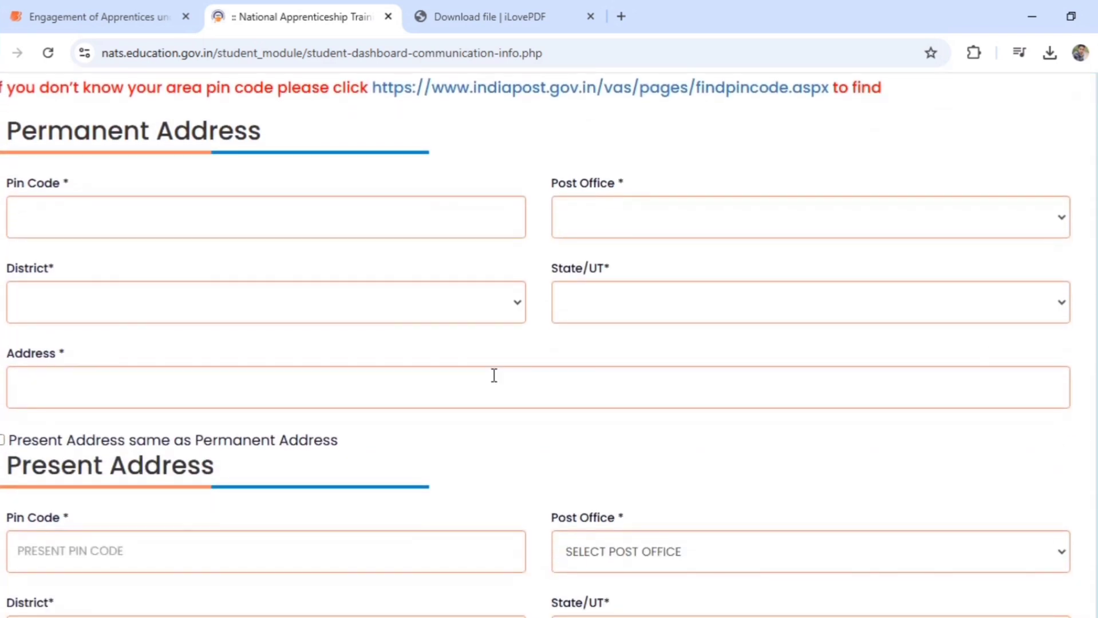
pyautogui.click(358, 215)
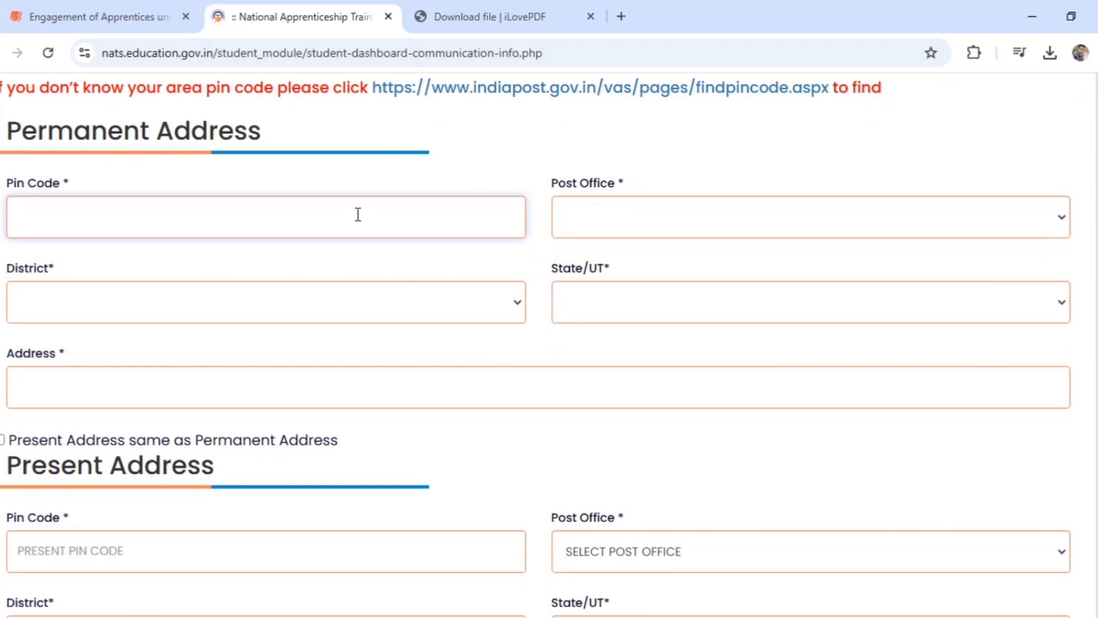
pyautogui.write('231302')
pyautogui.click(663, 231)
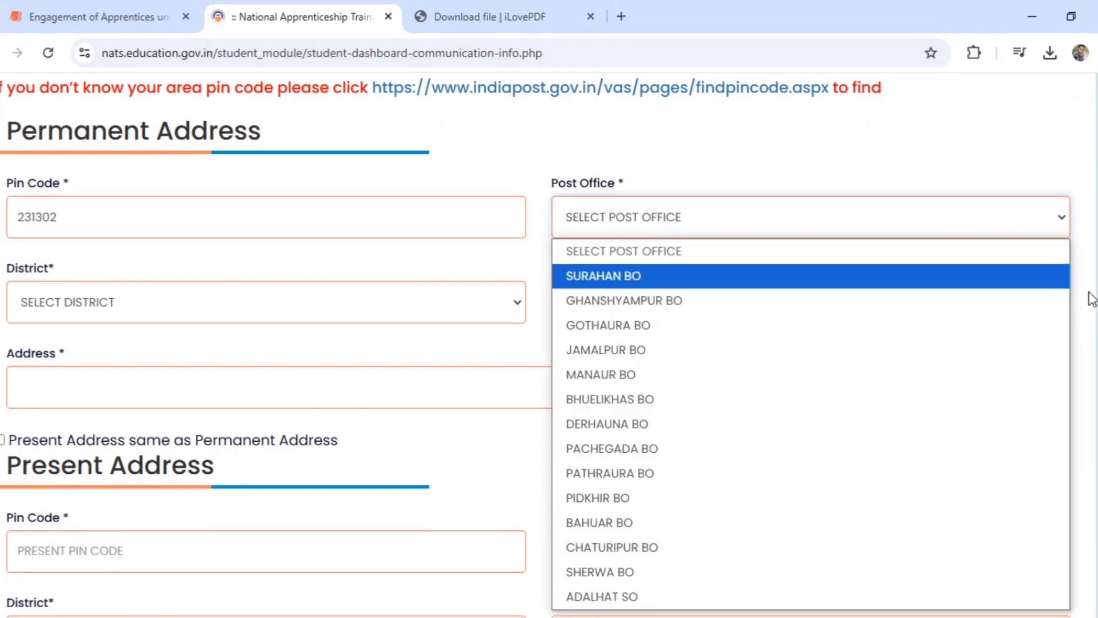
pyautogui.scroll(-1, 1088, 299)
pyautogui.click(761, 491)
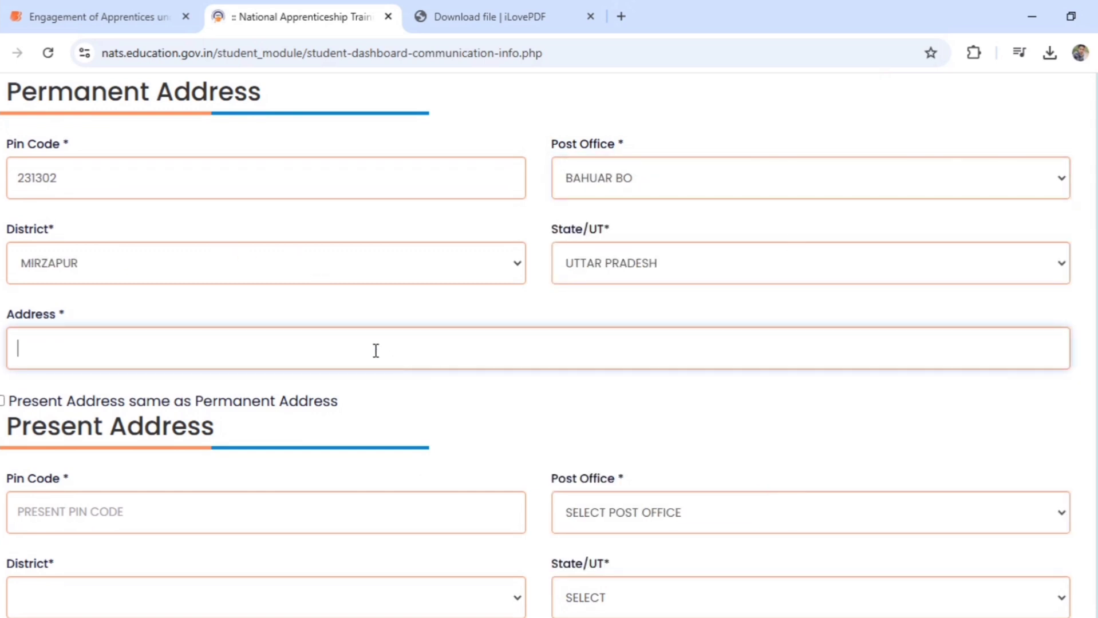
pyautogui.write('BHEDAWAL')
# Reuse the permanent address as the present address and save the communication details
pyautogui.click(3, 402)
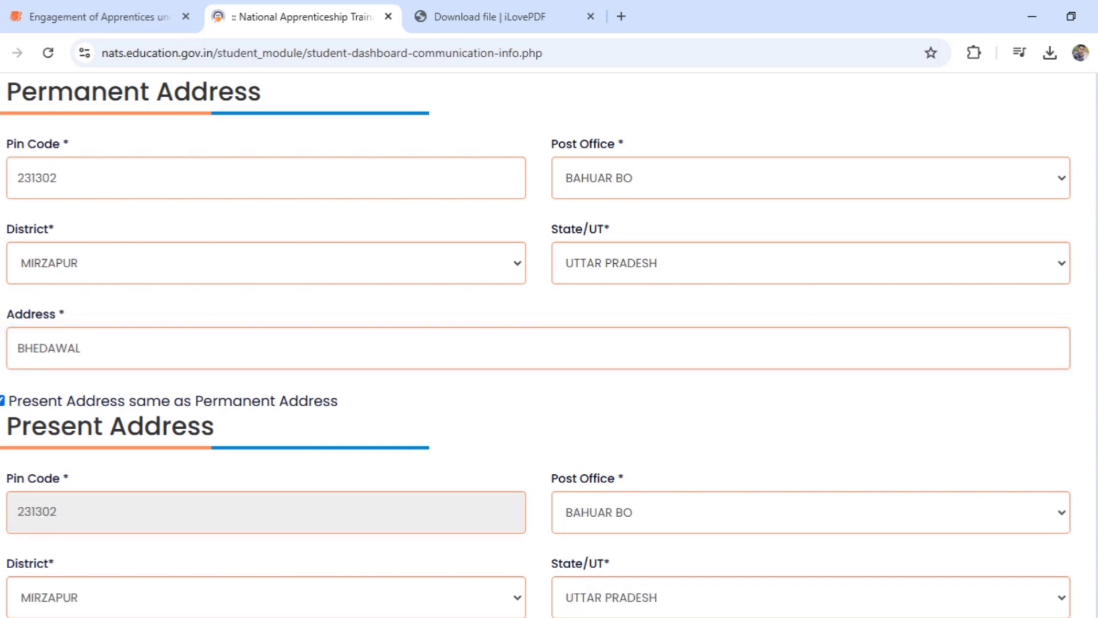
pyautogui.scroll(-5, 537, 344)
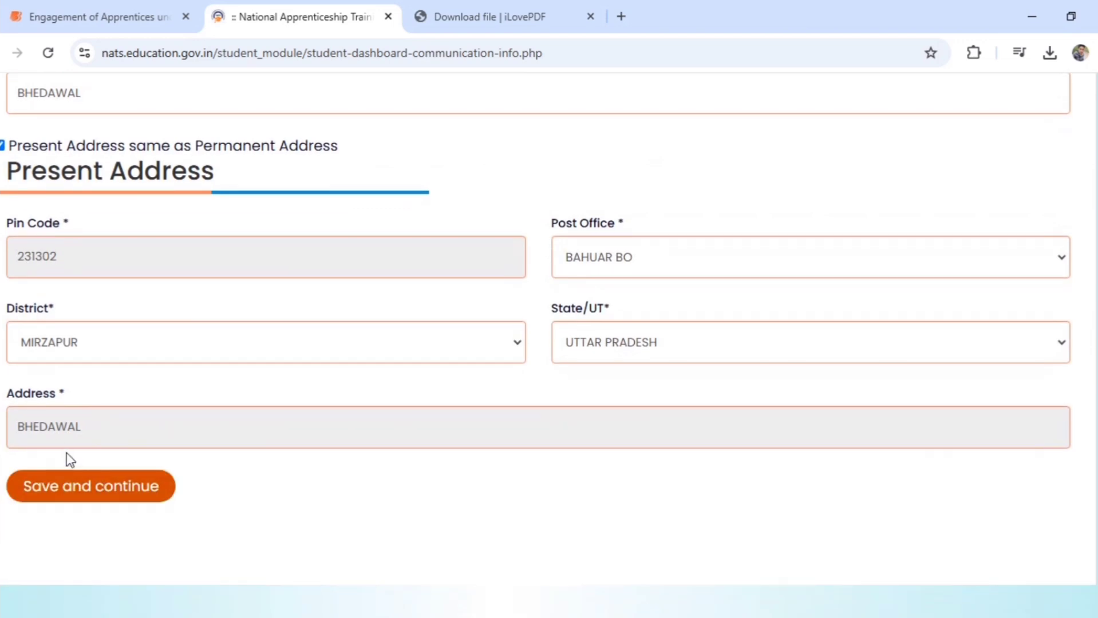
pyautogui.click(70, 481)
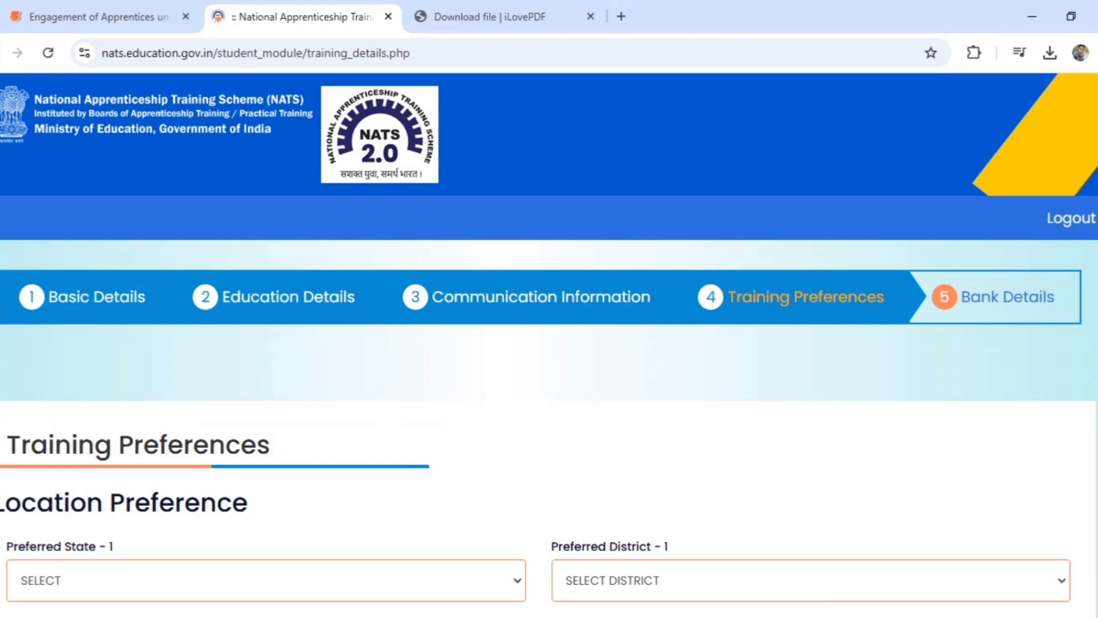
# Choose UTTAR PRADESH with VARANASI, CHANDAULI and MIRZAPUR as location preferences one to three
pyautogui.scroll(-7, 1094, 321)
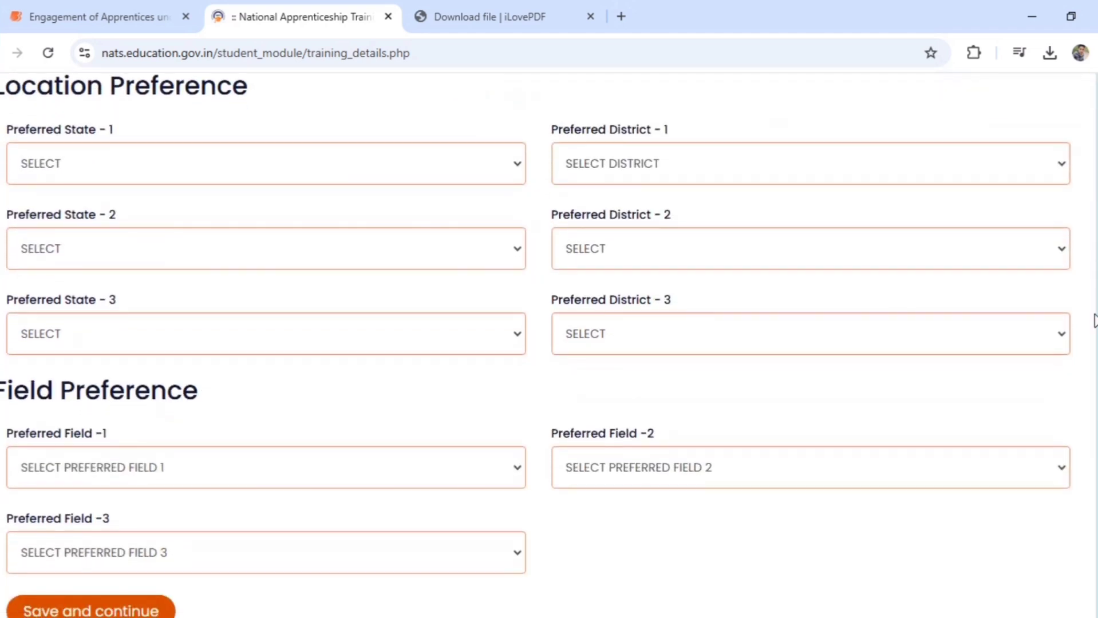
pyautogui.click(407, 166)
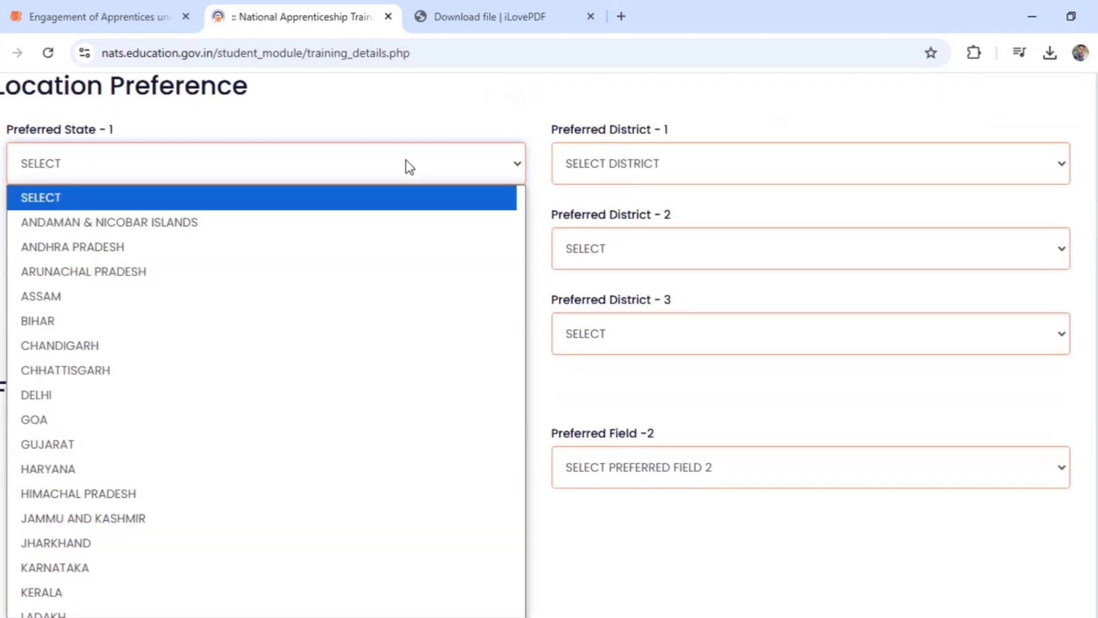
pyautogui.scroll(-7, 520, 439)
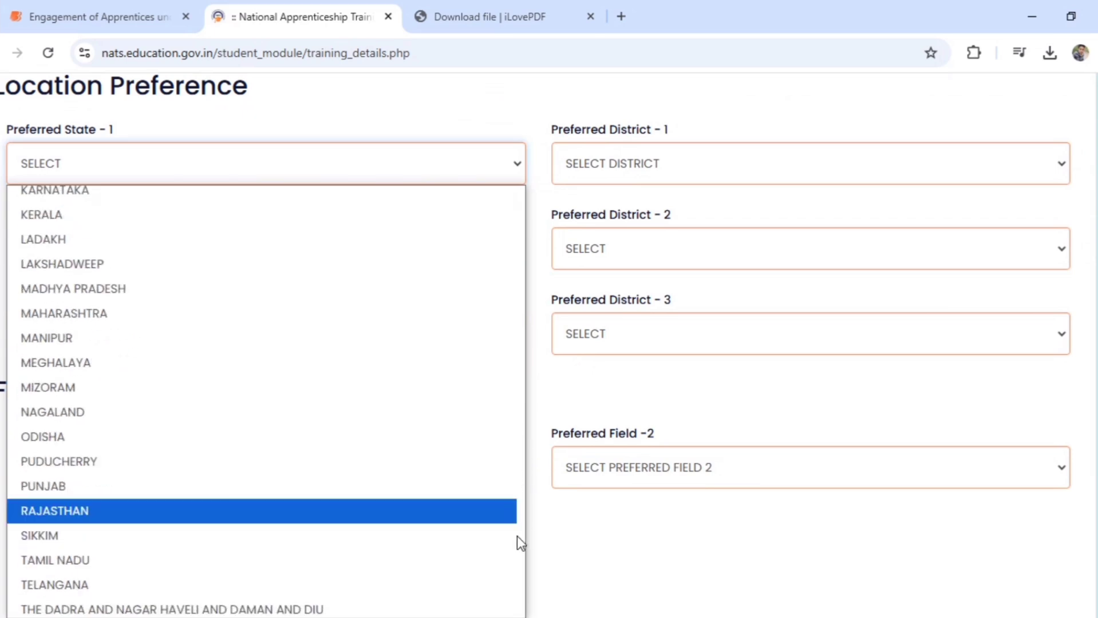
pyautogui.click(527, 578)
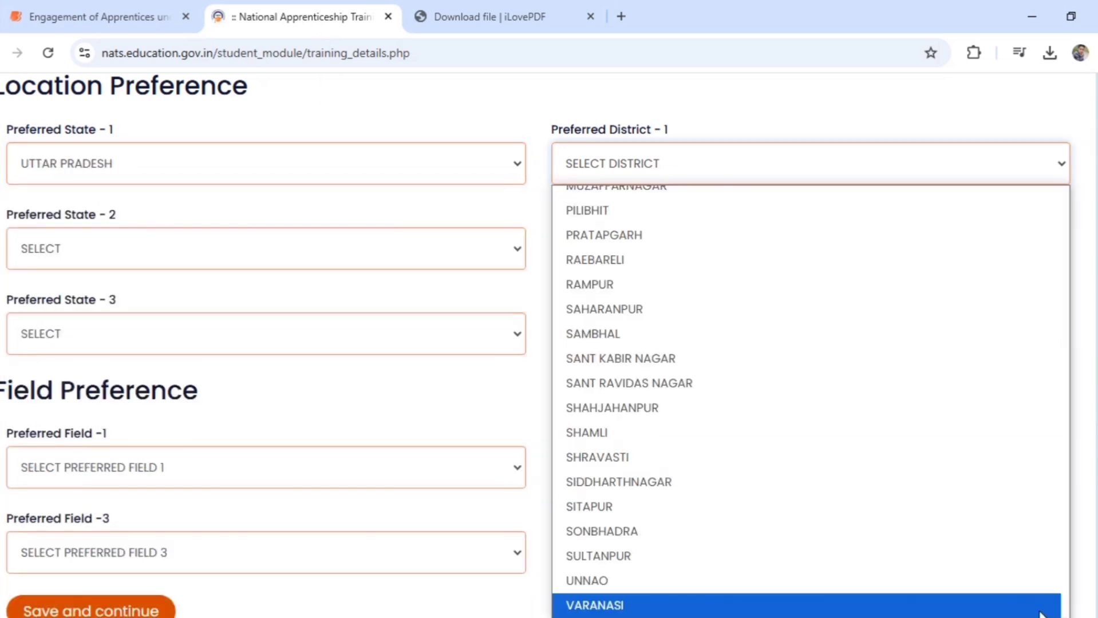
pyautogui.click(1024, 604)
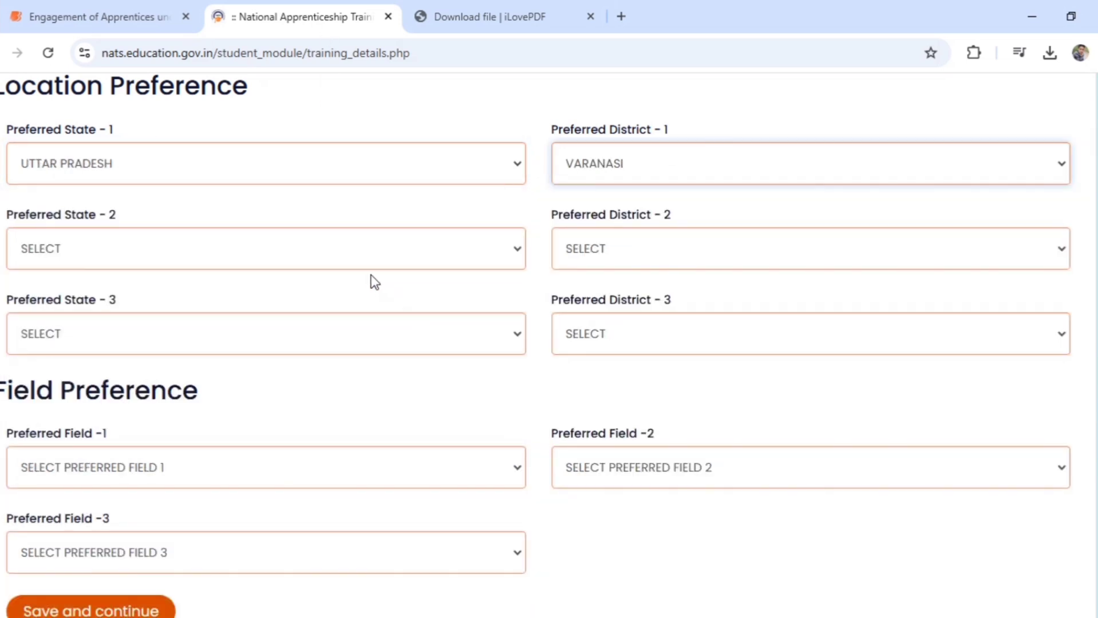
pyautogui.click(343, 261)
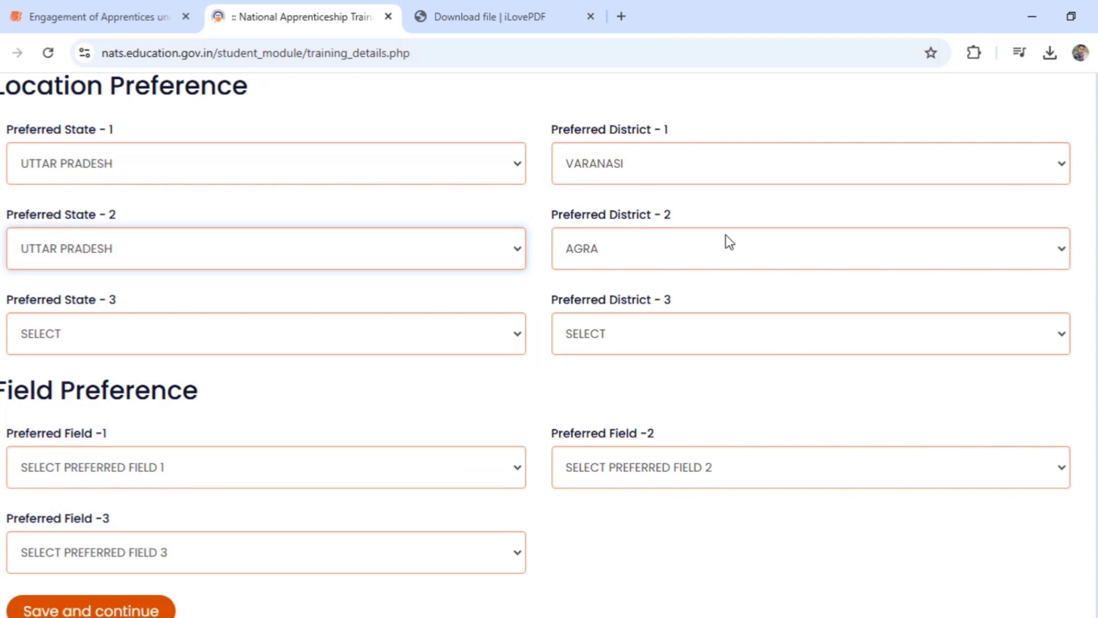
pyautogui.click(726, 236)
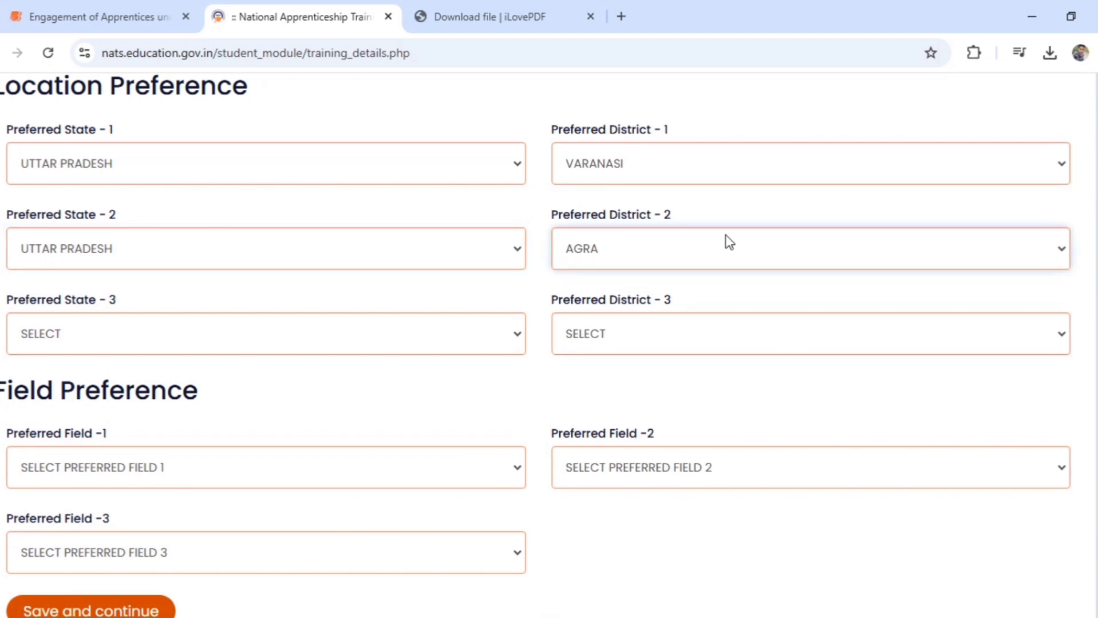
pyautogui.press('Down')
pyautogui.press('Down')
pyautogui.press('Down')
pyautogui.press('Down')
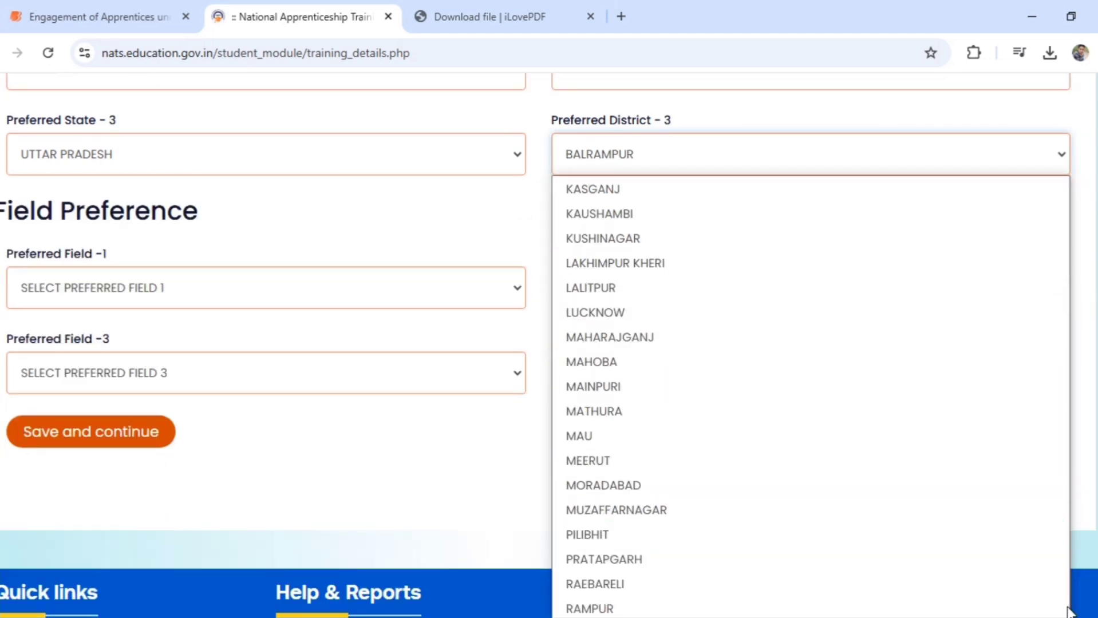
pyautogui.scroll(-5, 1041, 471)
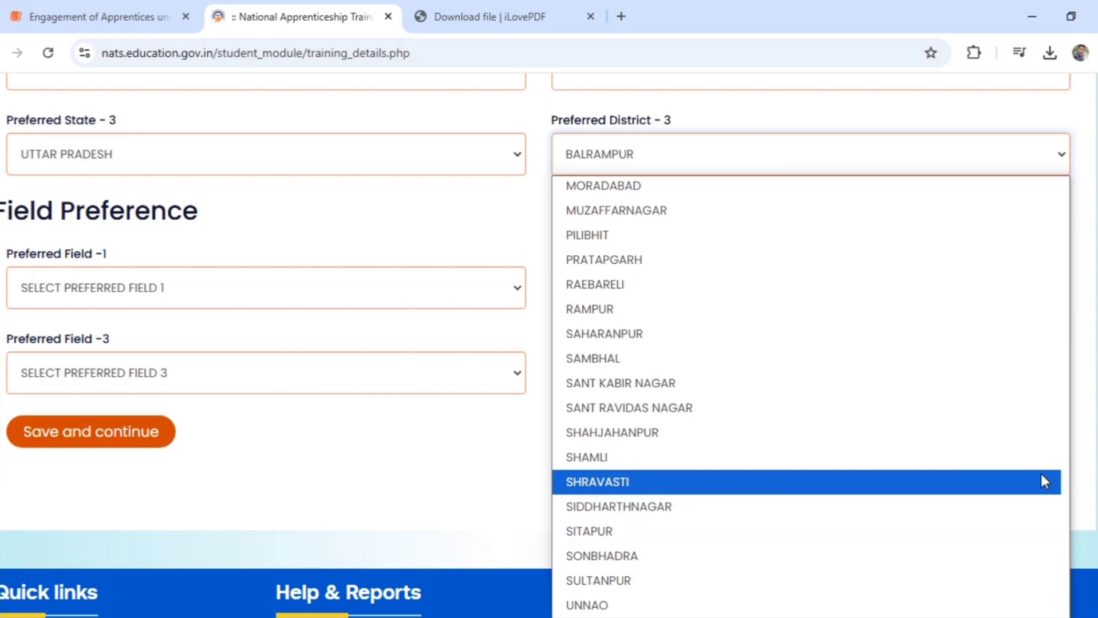
pyautogui.scroll(6, 1091, 323)
# Choose BANKING AND FINANCE as Preferred Field 1
pyautogui.write('mi')
pyautogui.scroll(-5, 1092, 322)
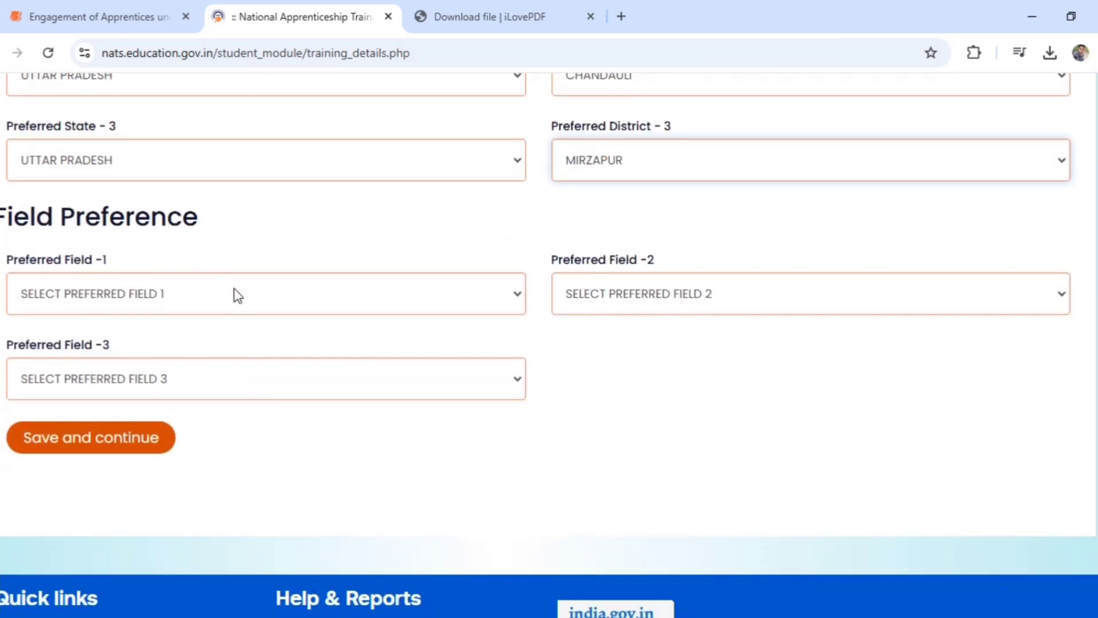
pyautogui.click(237, 295)
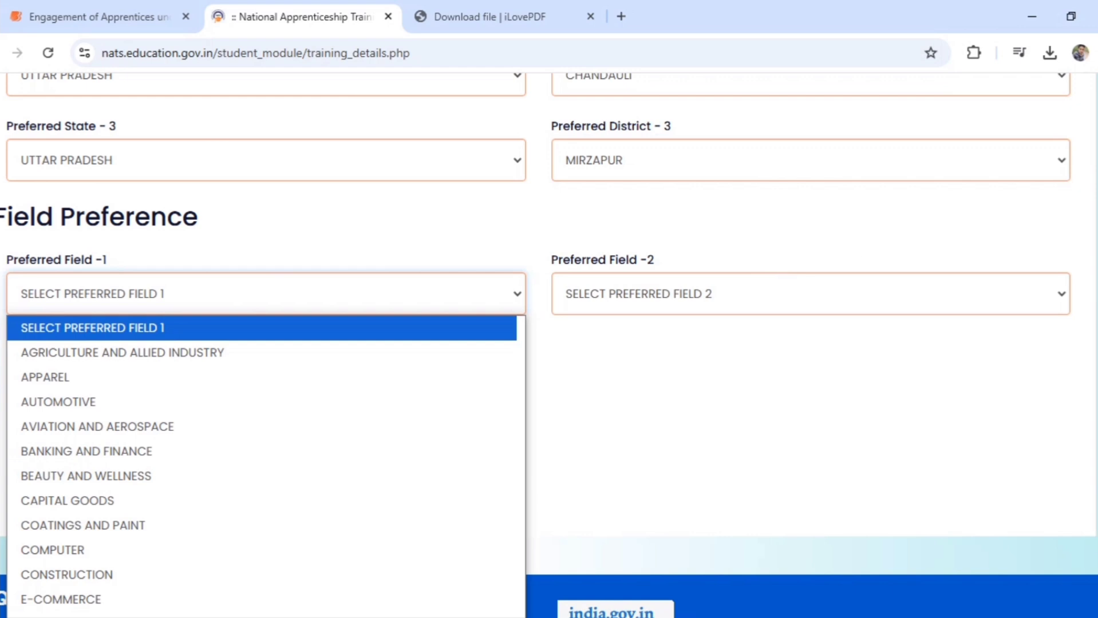
pyautogui.press('Escape')
pyautogui.scroll(-2, 549, 343)
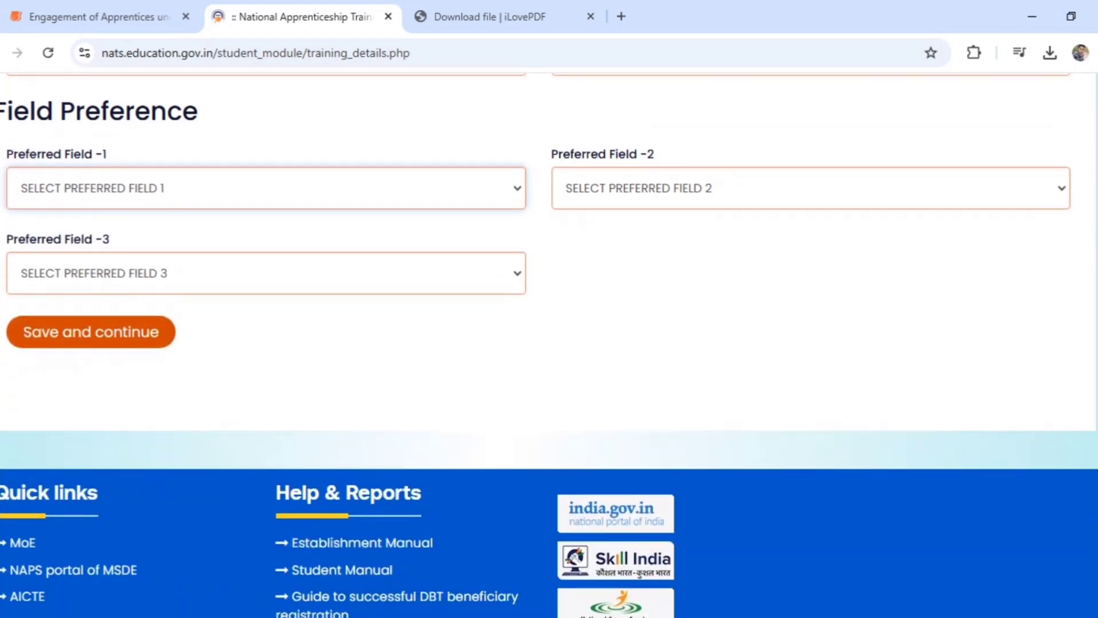
pyautogui.scroll(-1, 549, 344)
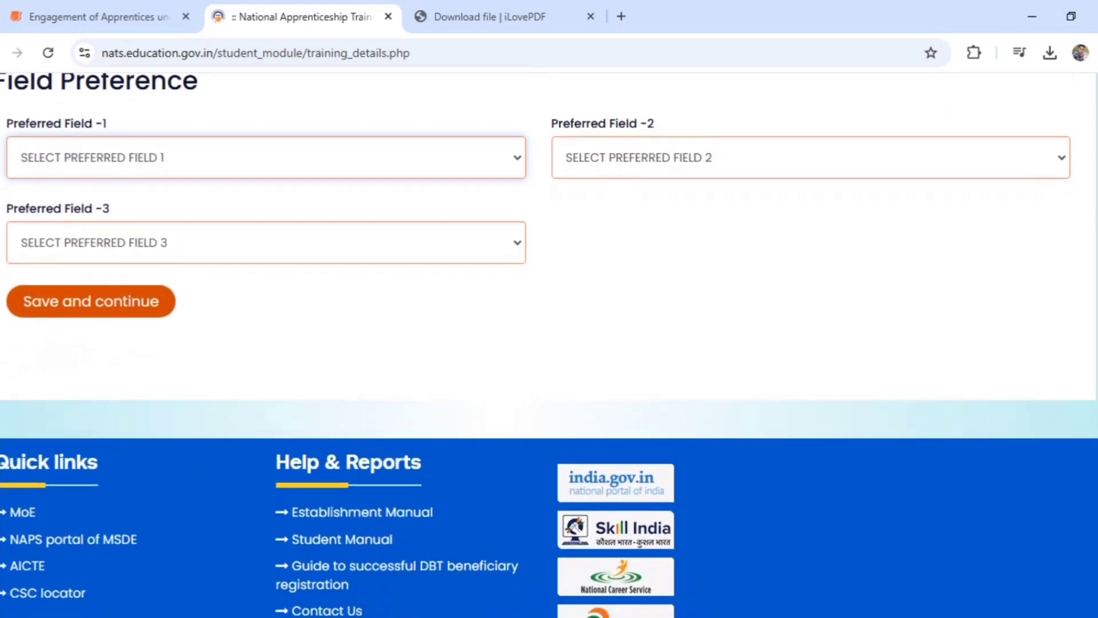
pyautogui.click(392, 166)
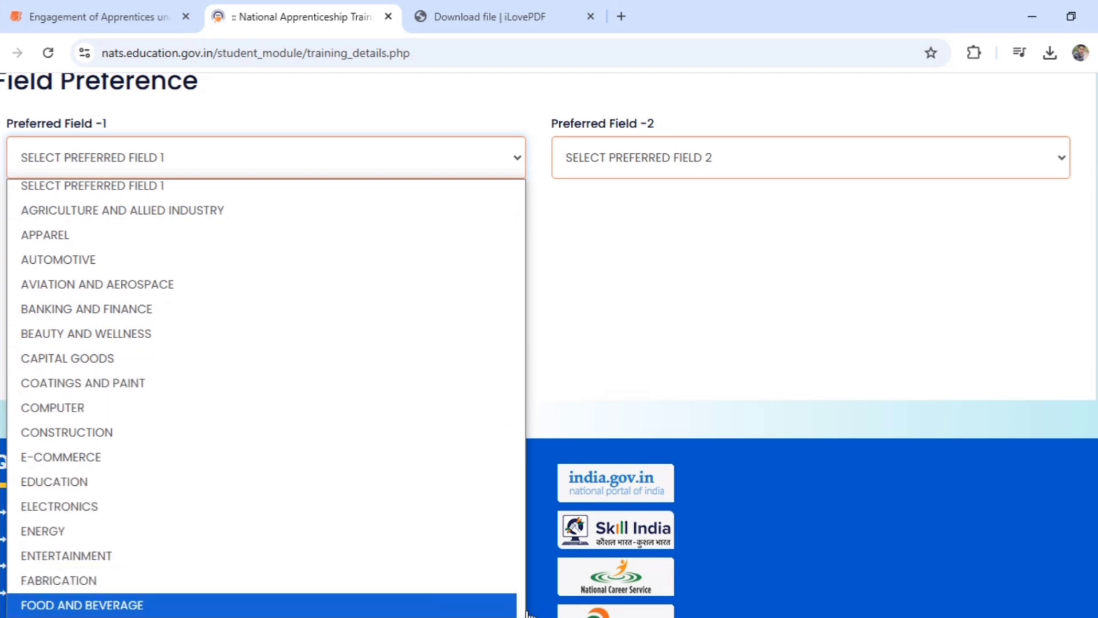
pyautogui.scroll(-5, 522, 613)
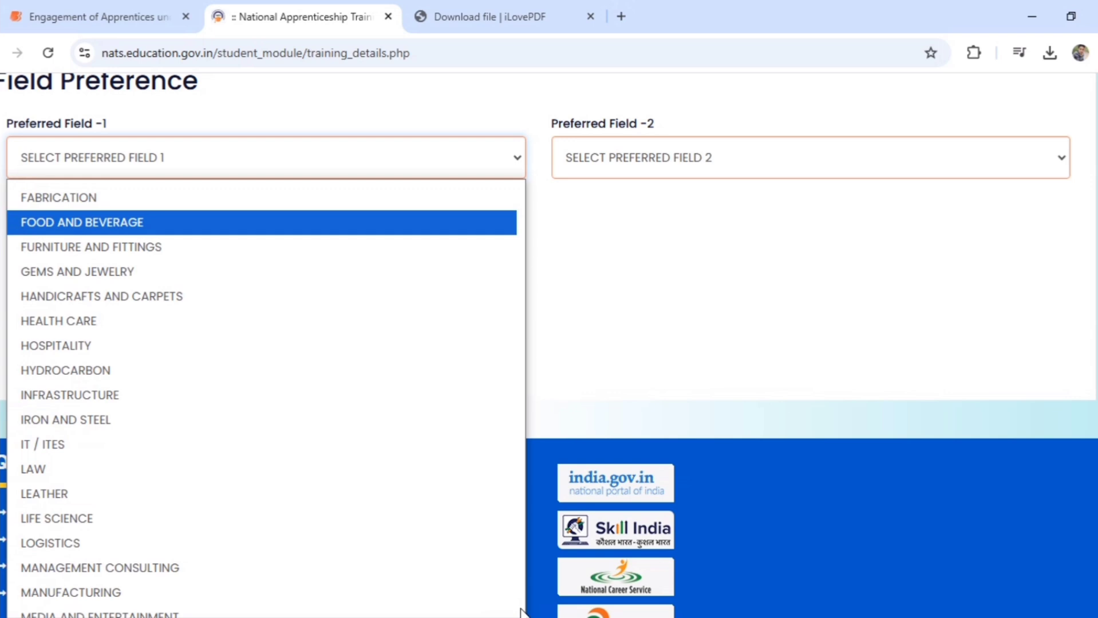
pyautogui.scroll(5, 284, 328)
pyautogui.click(281, 314)
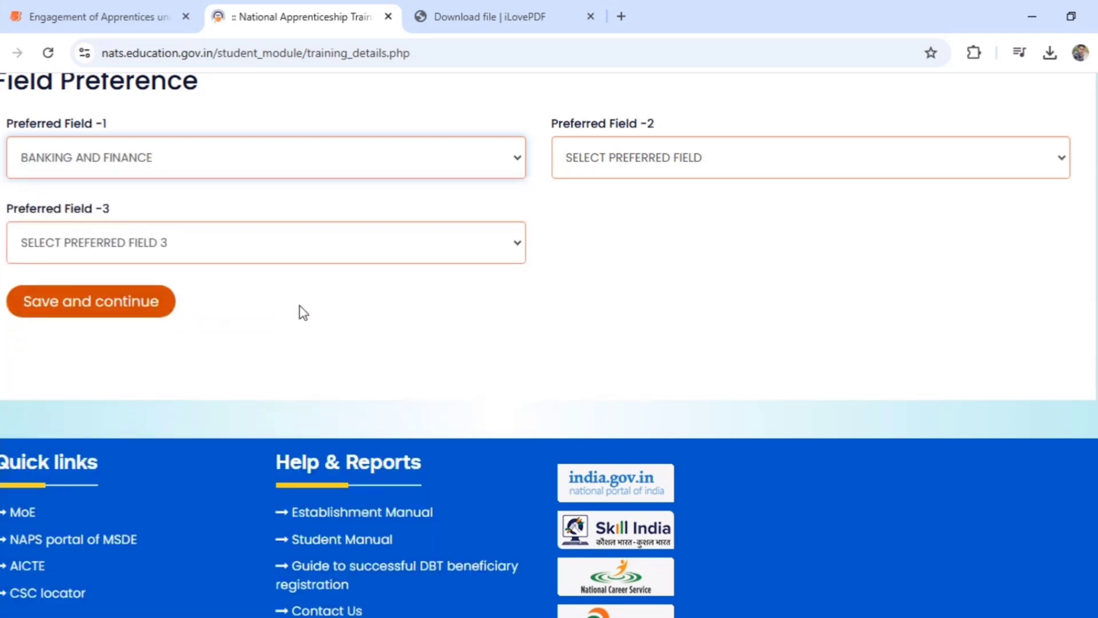
# Choose COMPUTER as Preferred Field 2
pyautogui.click(735, 157)
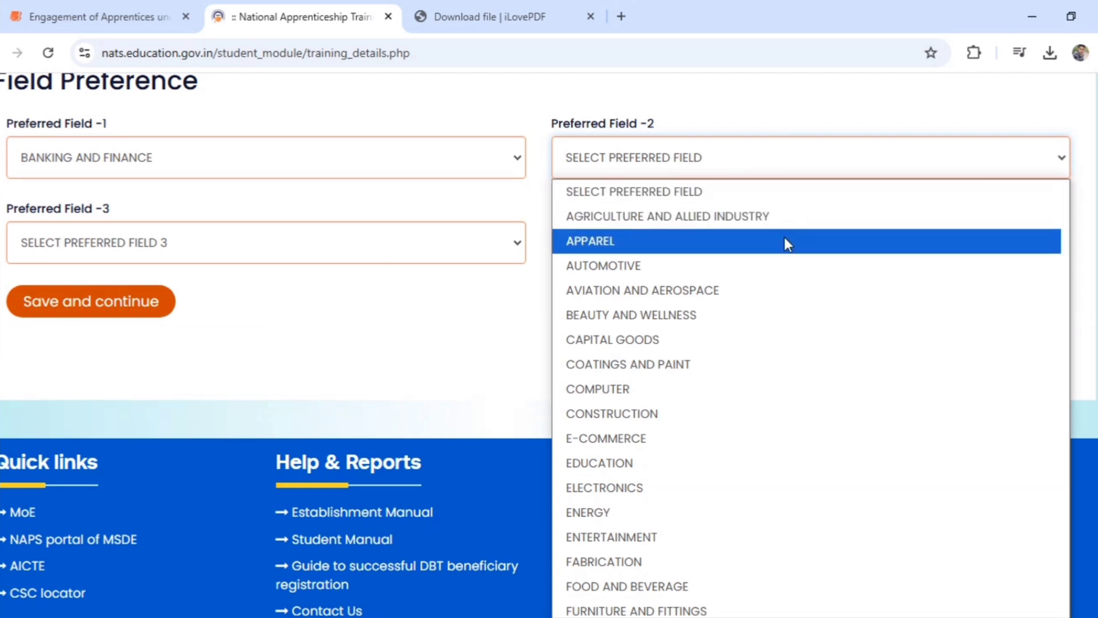
pyautogui.click(784, 389)
pyautogui.click(391, 238)
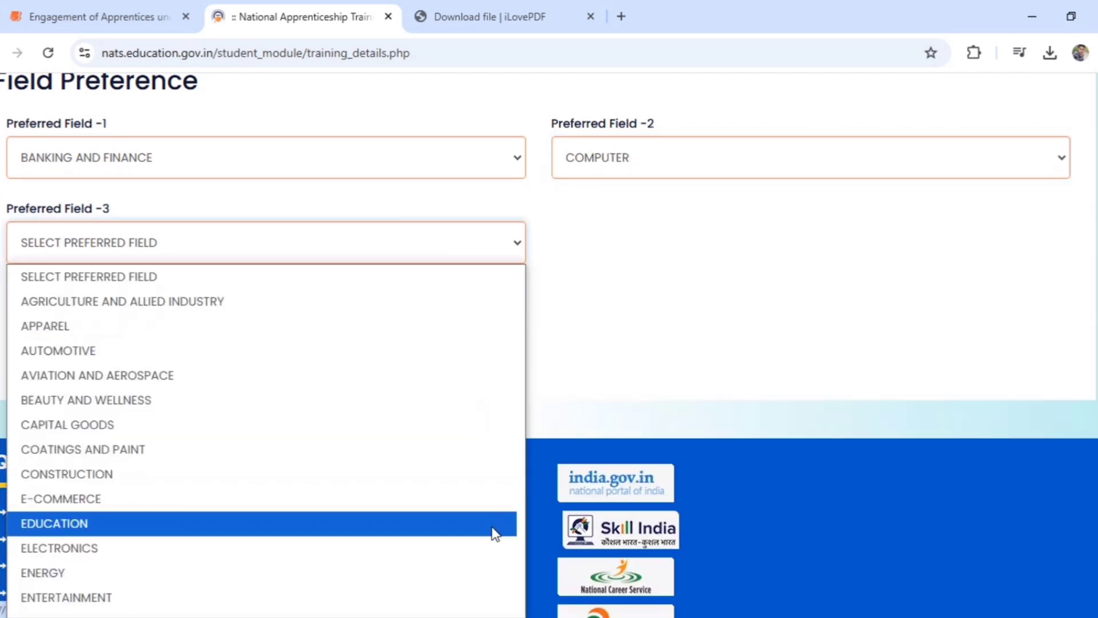
pyautogui.scroll(3, 392, 348)
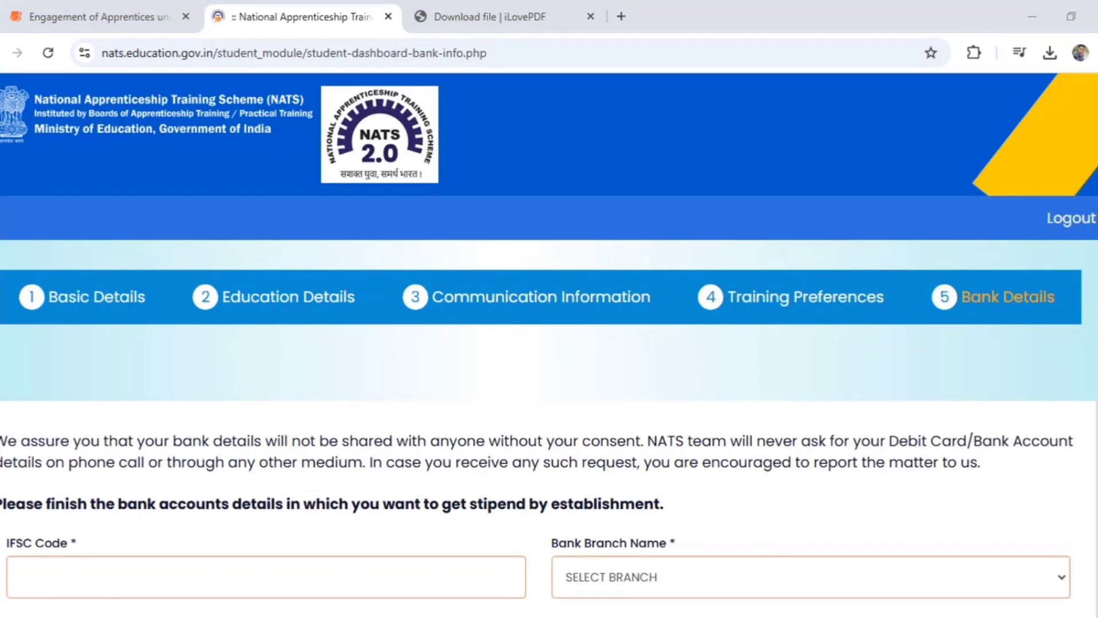
# Complete the IFSC code and enter the account holder's name
pyautogui.scroll(-6, 549, 344)
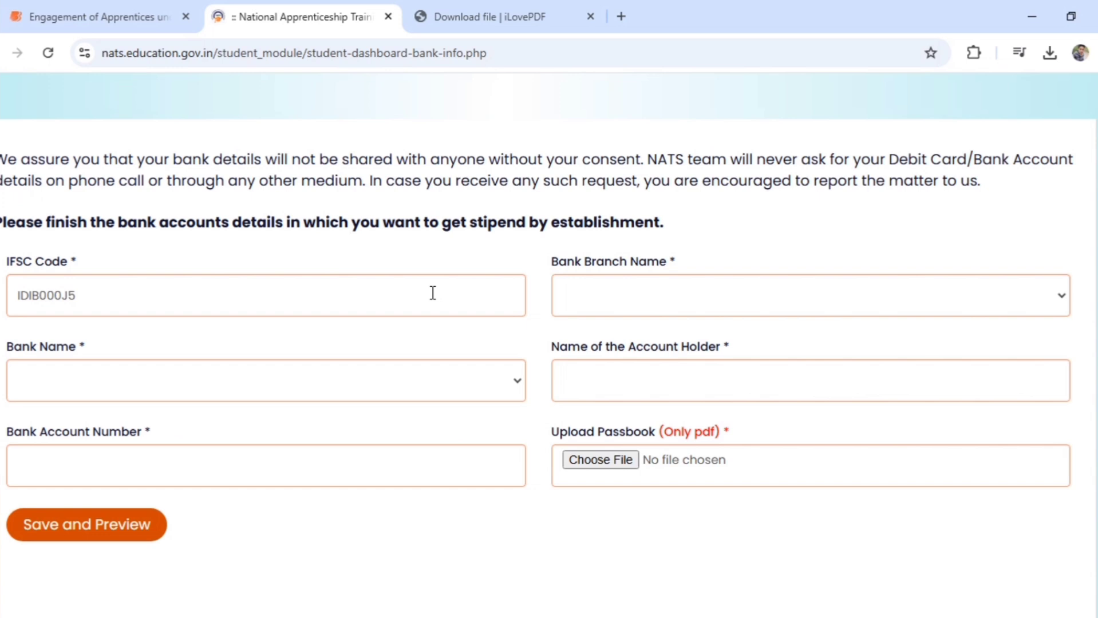
pyautogui.click(432, 293)
pyautogui.write('51')
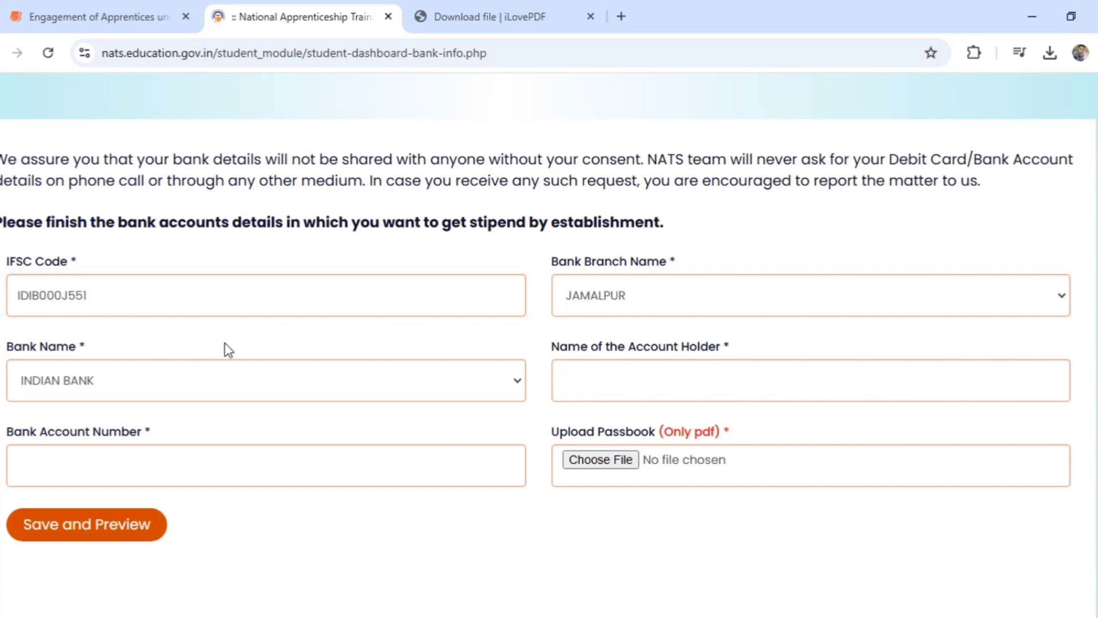
pyautogui.click(593, 378)
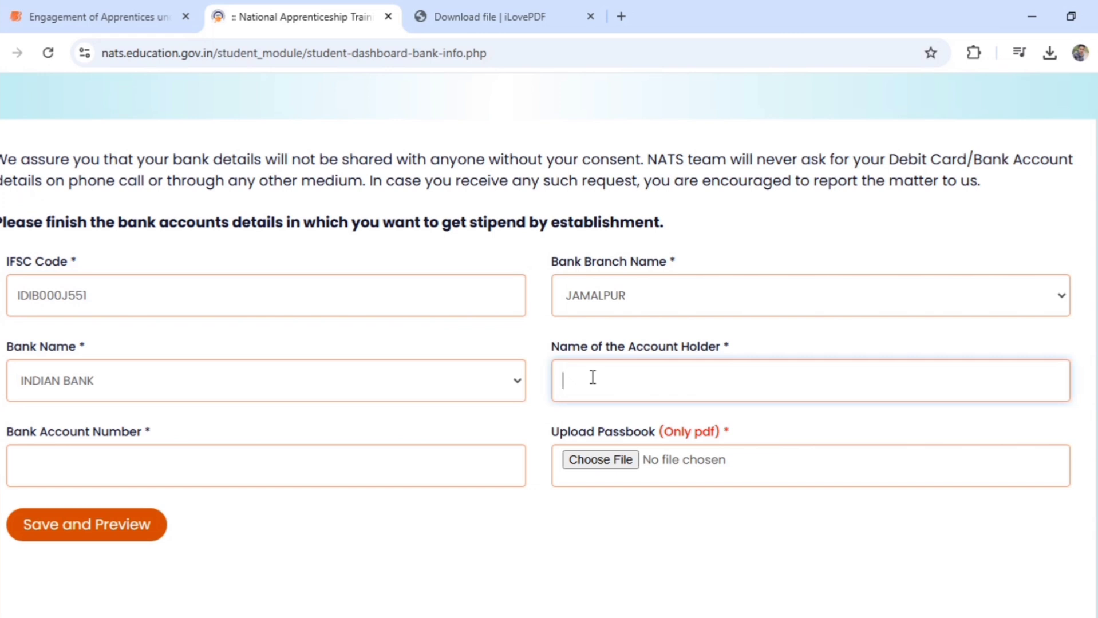
pyautogui.click(437, 458)
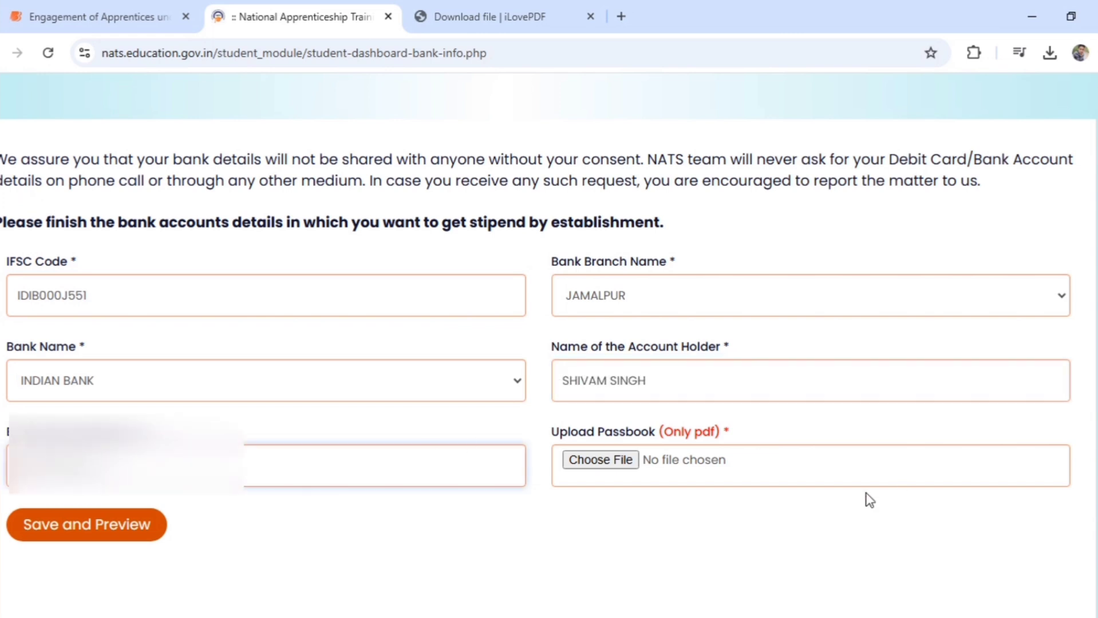
# Attach the passbook PDF 20250302_001856.pdf, then save and preview the profile
pyautogui.click(868, 478)
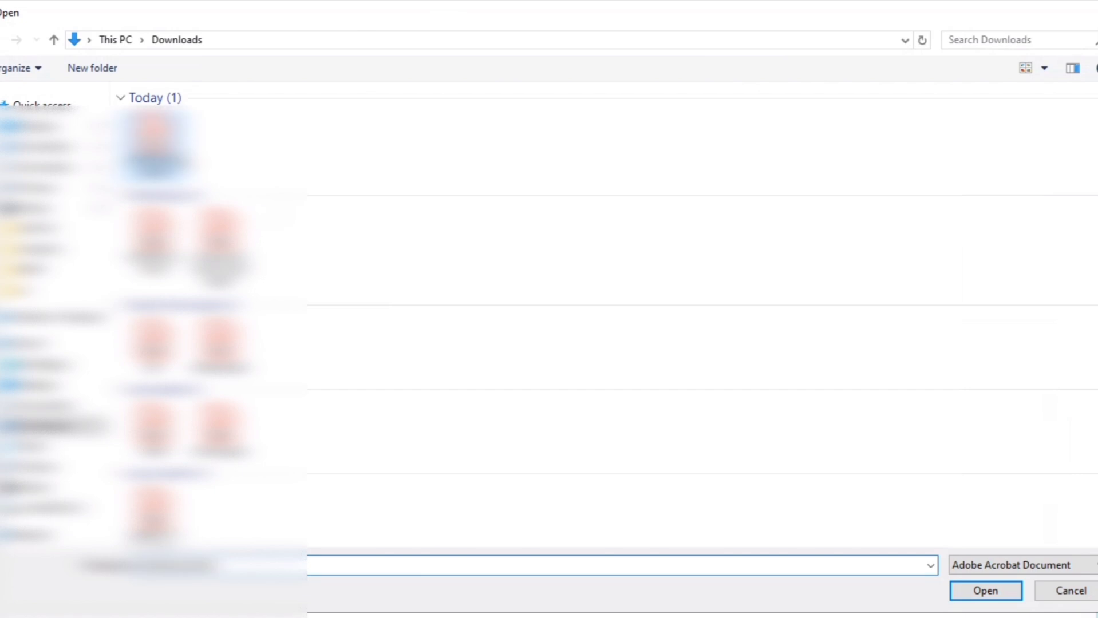
pyautogui.click(1002, 599)
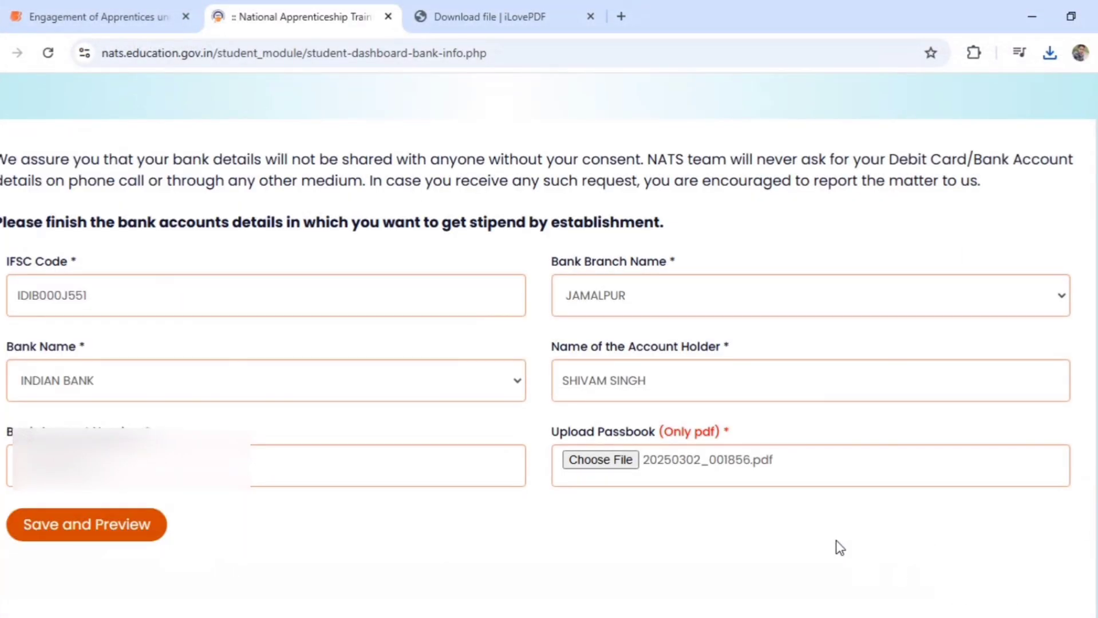
pyautogui.click(86, 525)
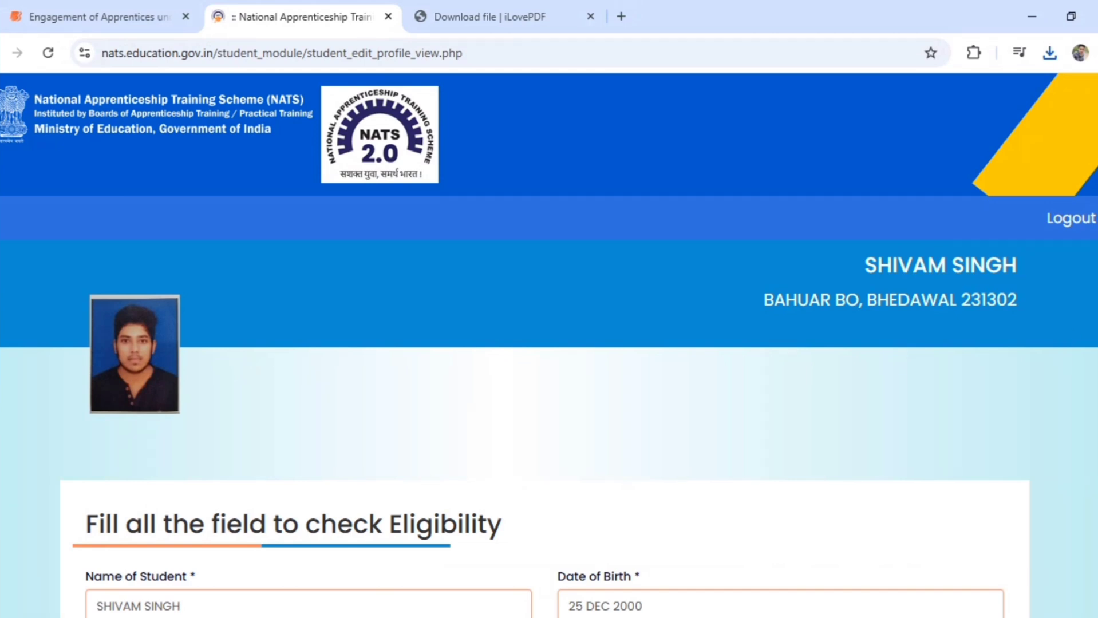
# Review the profile preview, accept the terms and conditions, and final-submit the profile
pyautogui.scroll(-6, 549, 343)
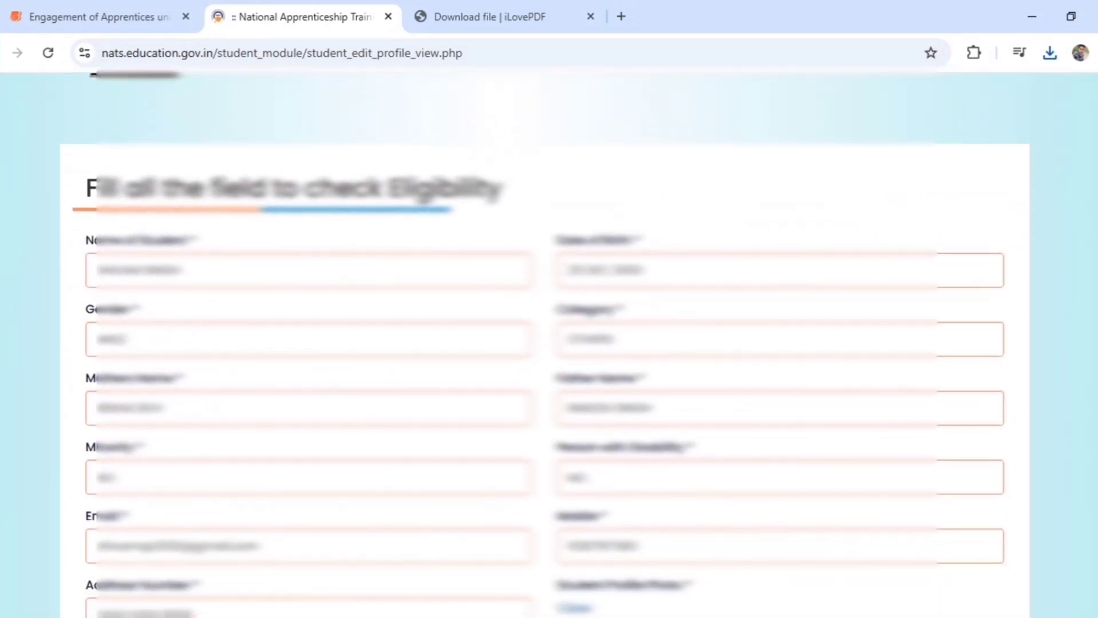
pyautogui.scroll(-14, 549, 343)
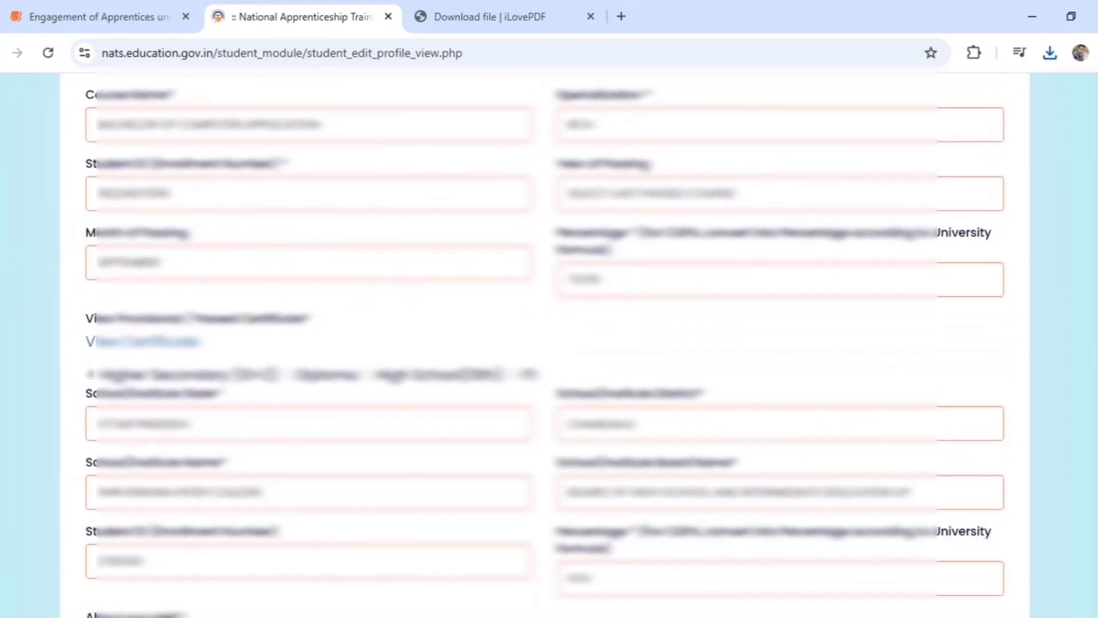
pyautogui.scroll(-3, 549, 344)
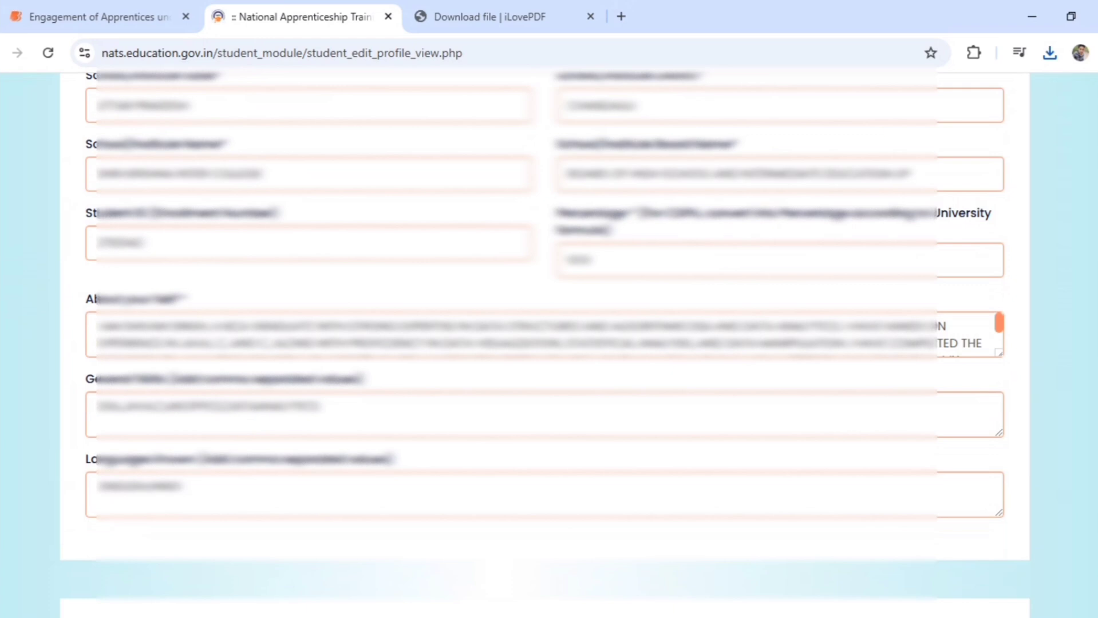
pyautogui.scroll(-13, 549, 343)
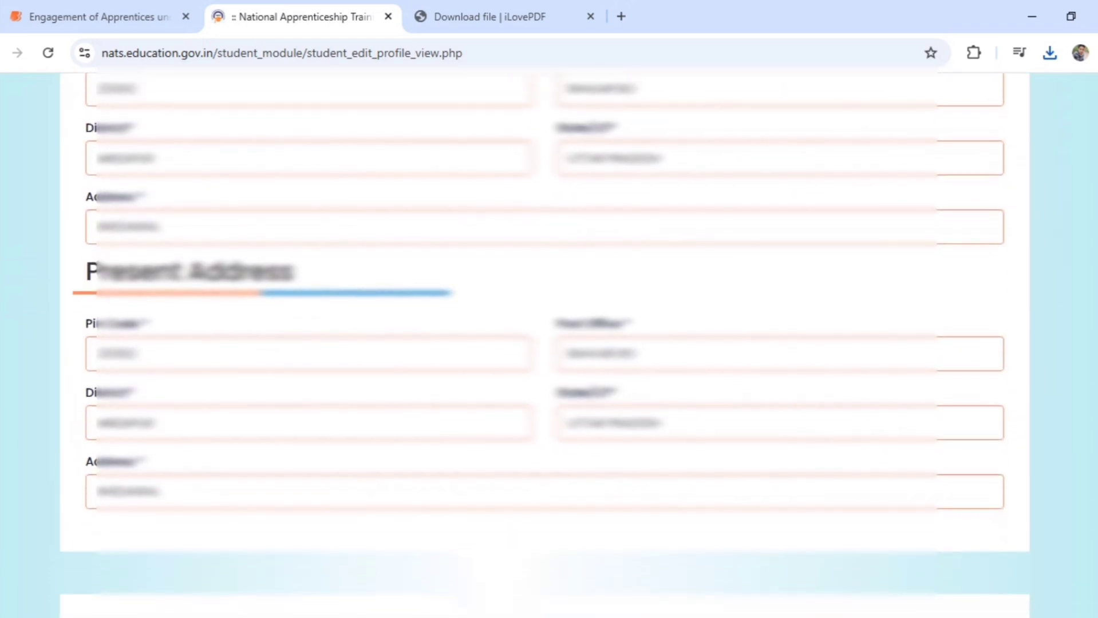
pyautogui.scroll(-9, 549, 343)
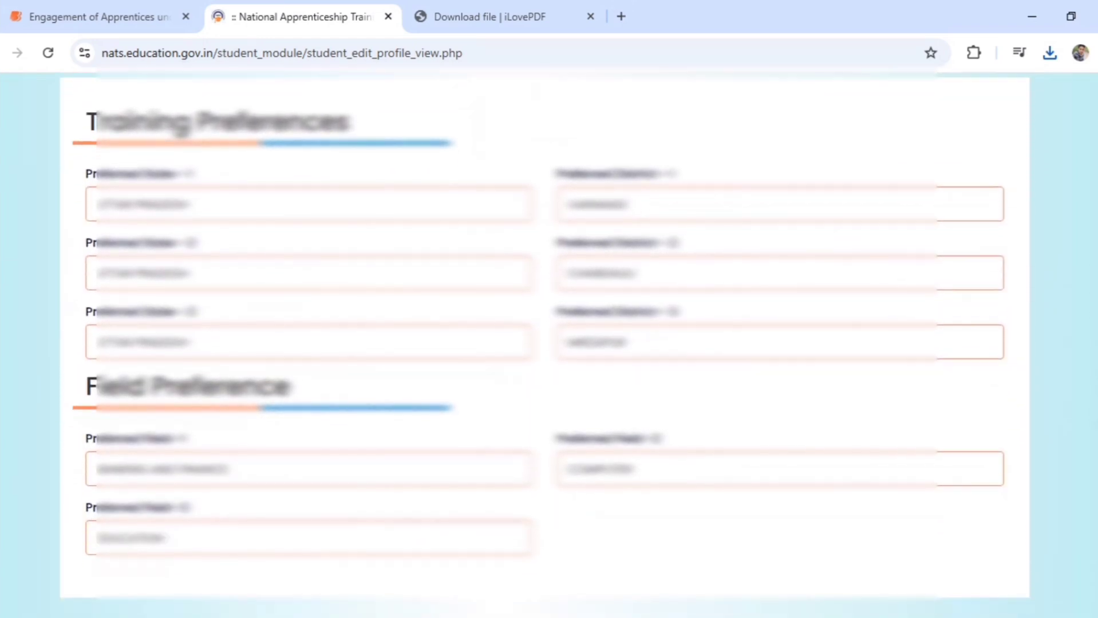
pyautogui.scroll(-8, 549, 344)
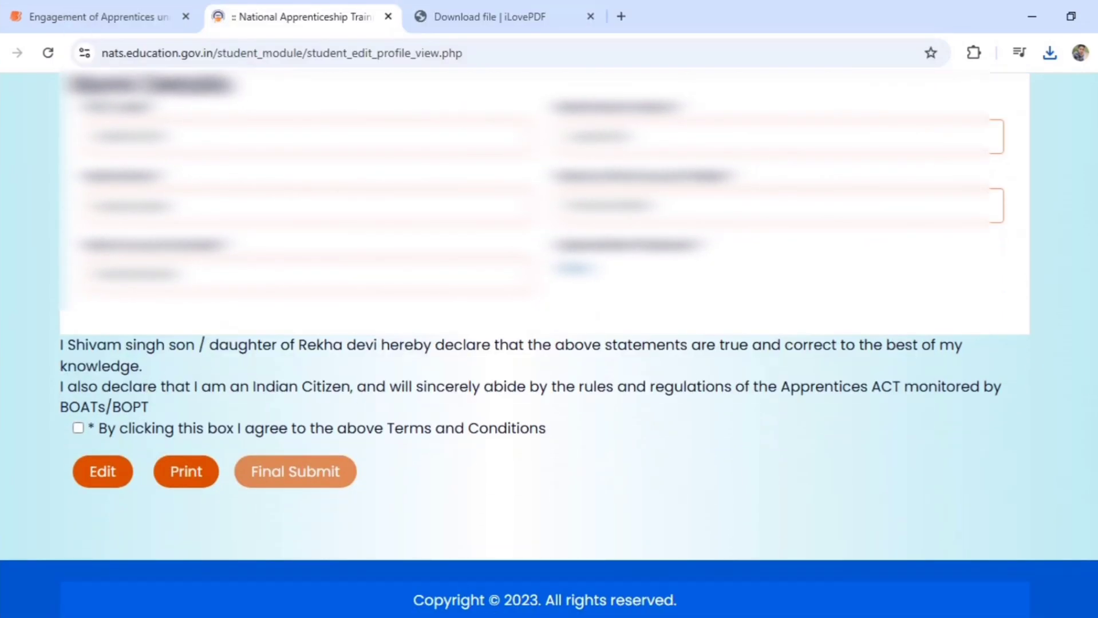
pyautogui.click(78, 429)
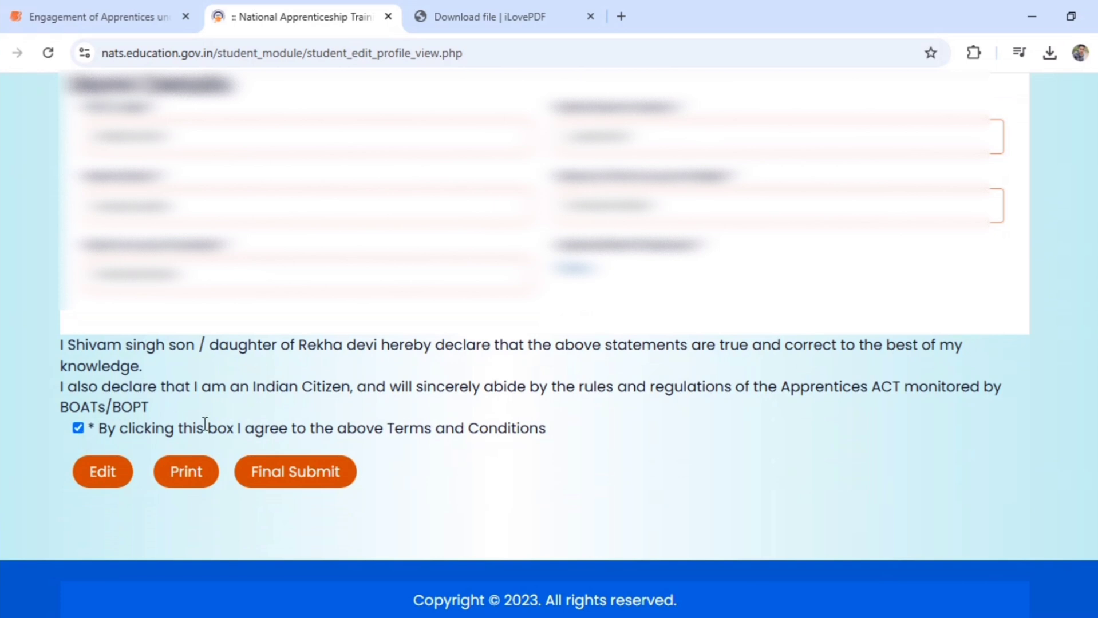
pyautogui.click(301, 473)
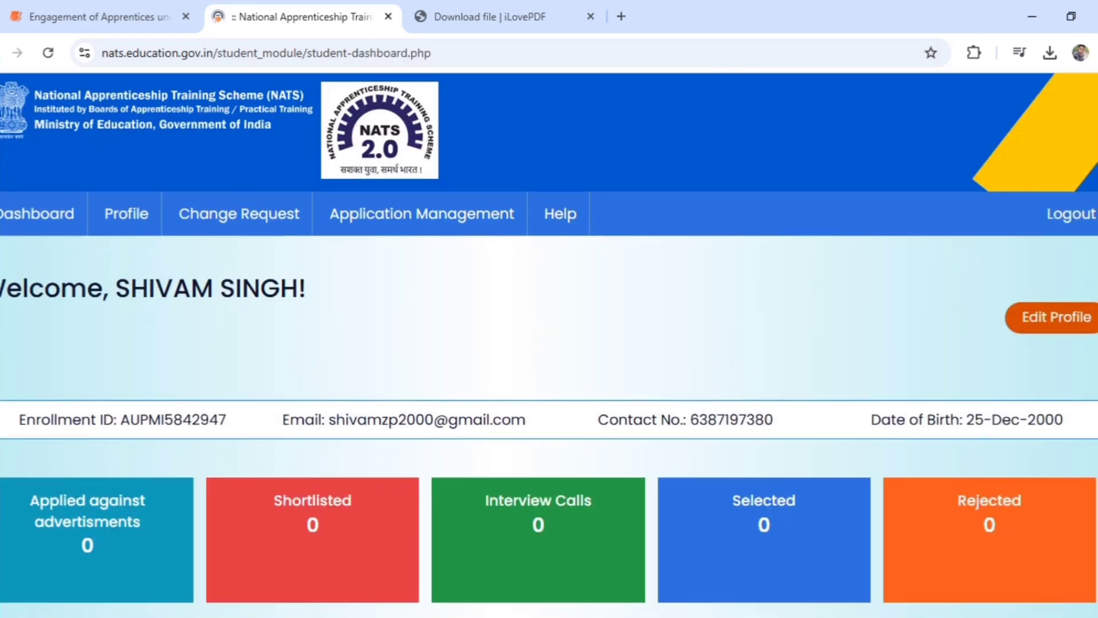
pyautogui.scroll(-10, 549, 345)
pyautogui.scroll(4, 549, 345)
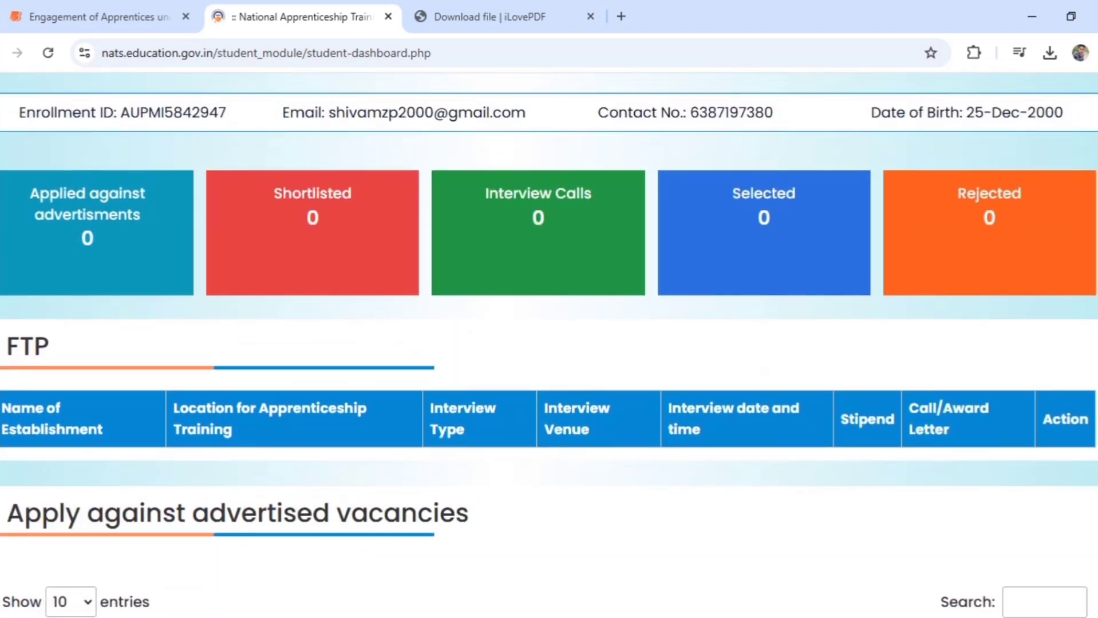
pyautogui.scroll(-8, 549, 345)
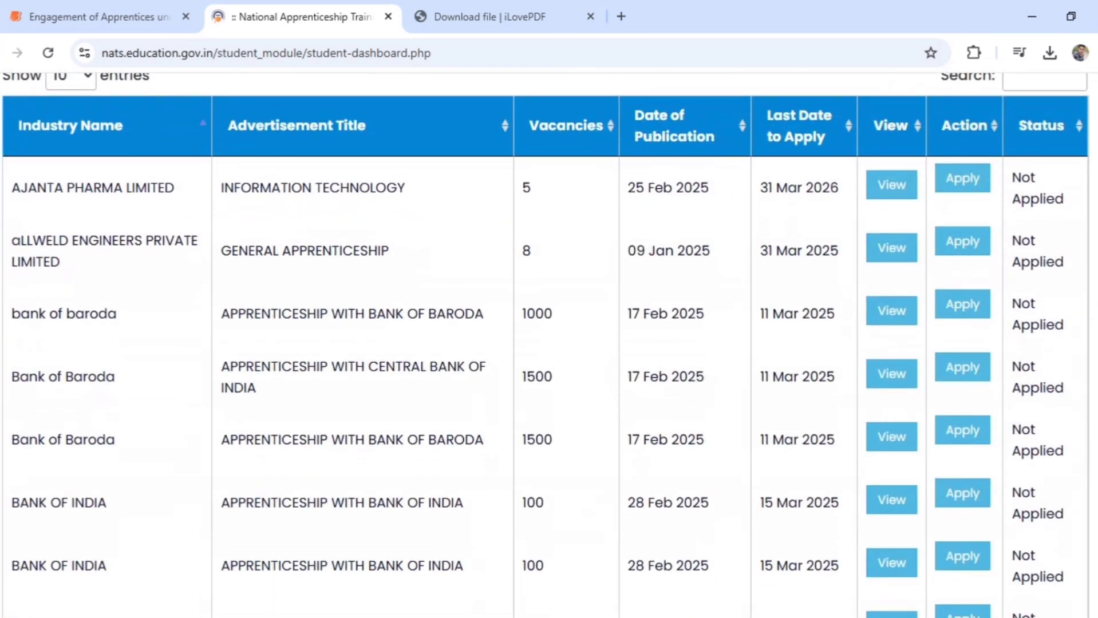
pyautogui.scroll(1, 549, 346)
pyautogui.scroll(-1, 549, 345)
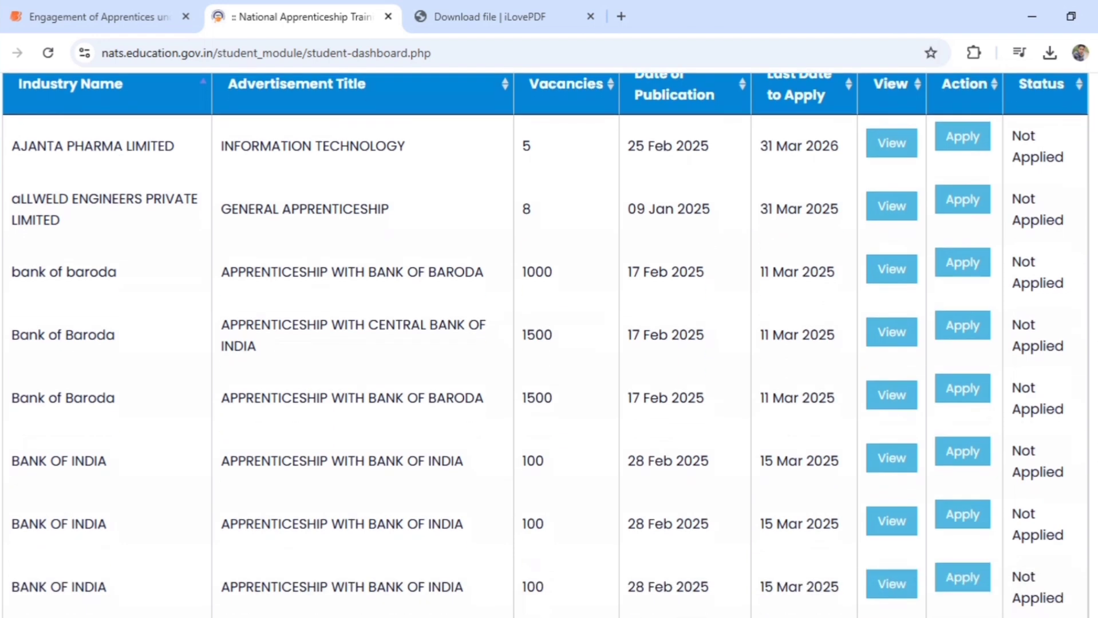
pyautogui.scroll(-1, 549, 345)
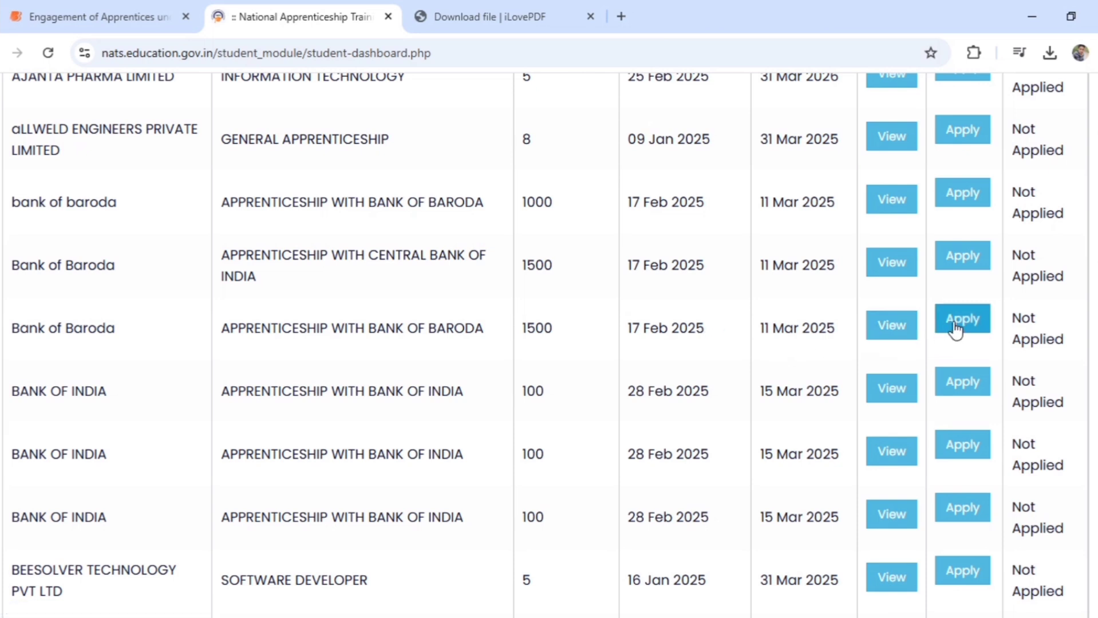
pyautogui.scroll(-1, 550, 344)
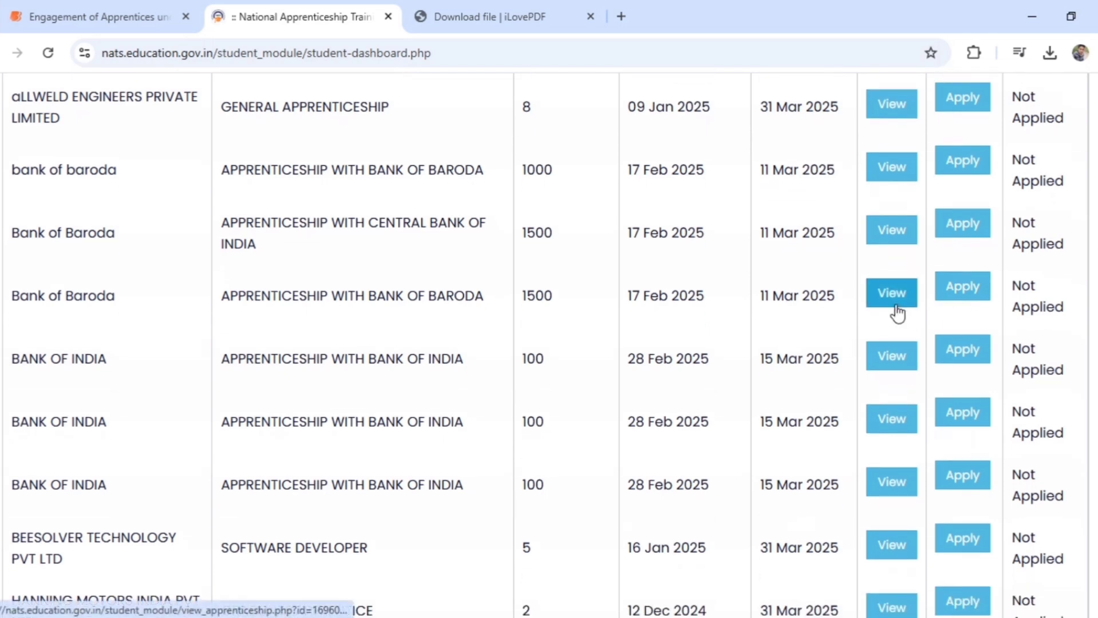
pyautogui.scroll(6, 837, 131)
pyautogui.scroll(-4, 837, 132)
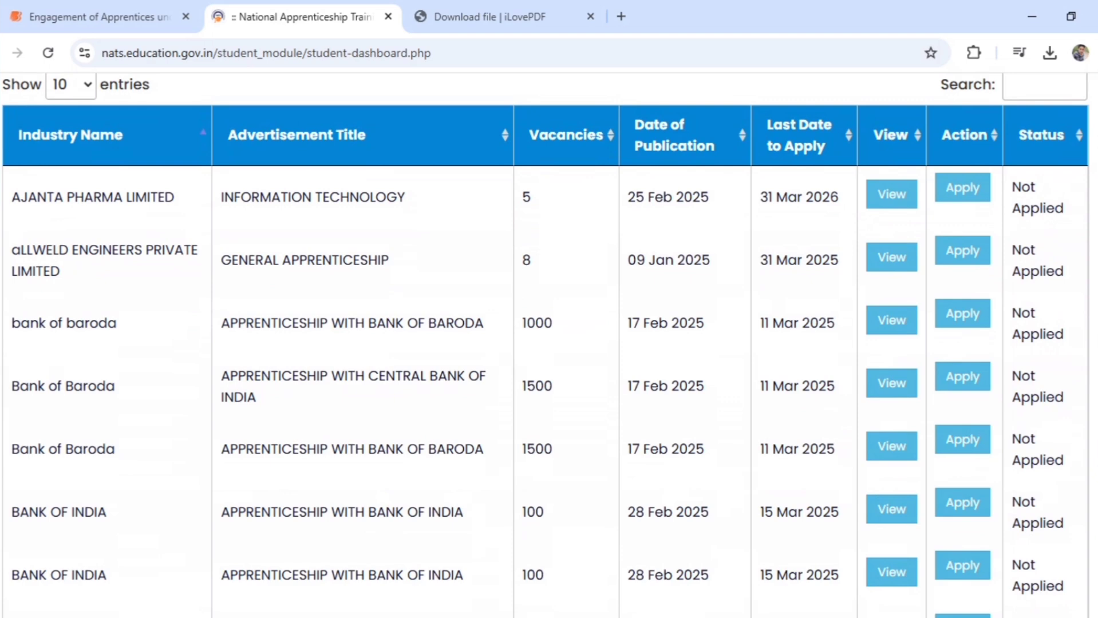
pyautogui.scroll(-7, 549, 343)
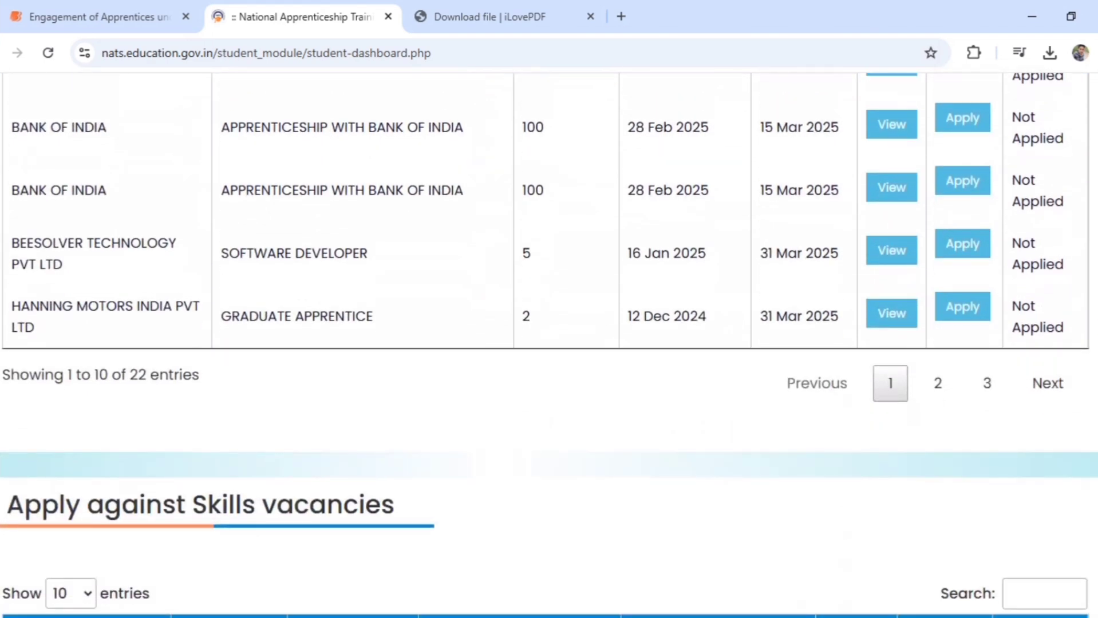
pyautogui.scroll(3, 561, 213)
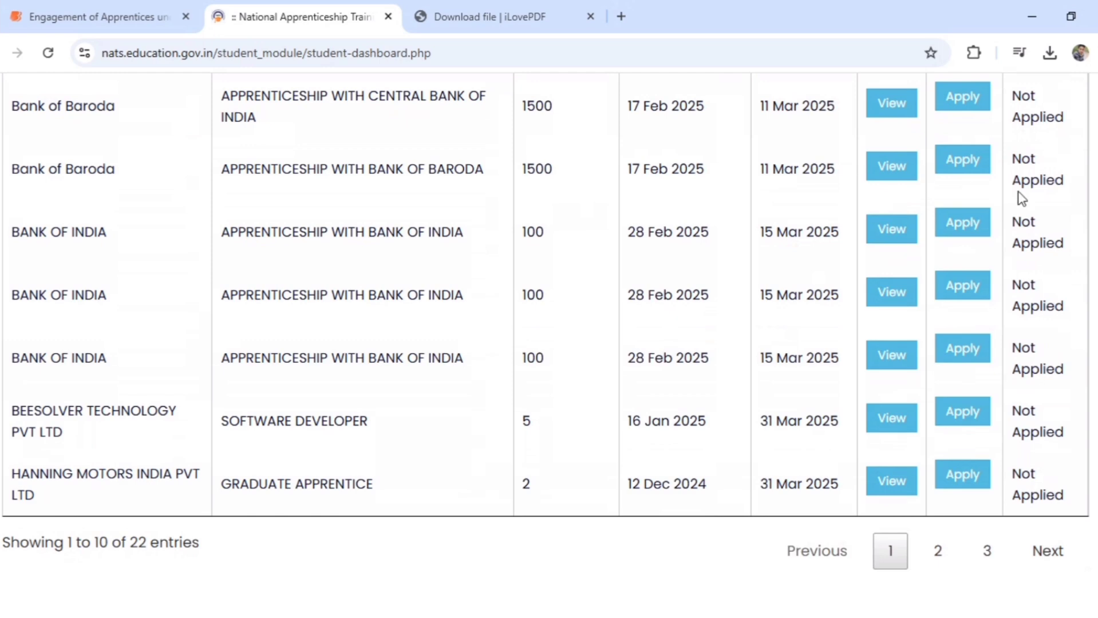
pyautogui.scroll(6, 550, 343)
pyautogui.scroll(-4, 550, 344)
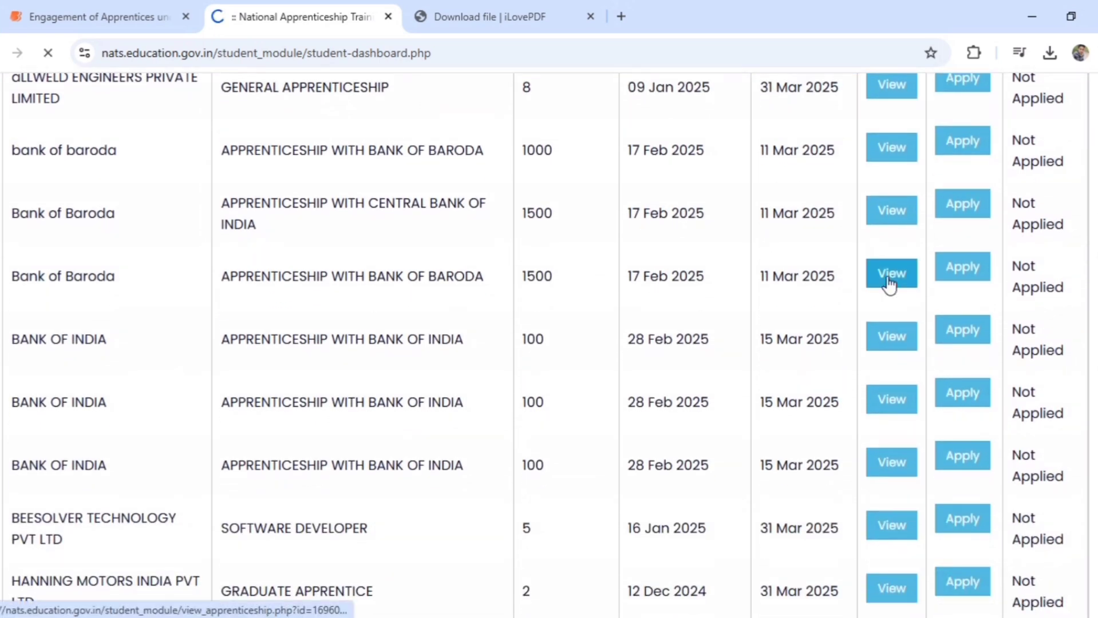
# Open the 1500-vacancy Bank of Baroda apprenticeship posting, then return to the dashboard vacancy list
pyautogui.click(892, 274)
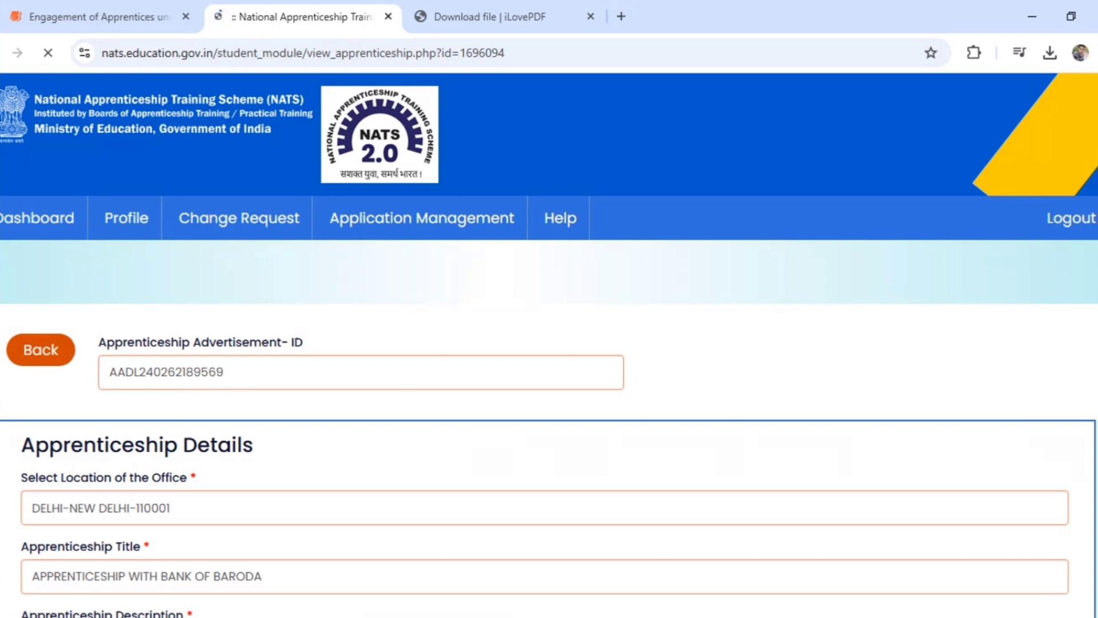
pyautogui.hotkey('alt', 'Left')
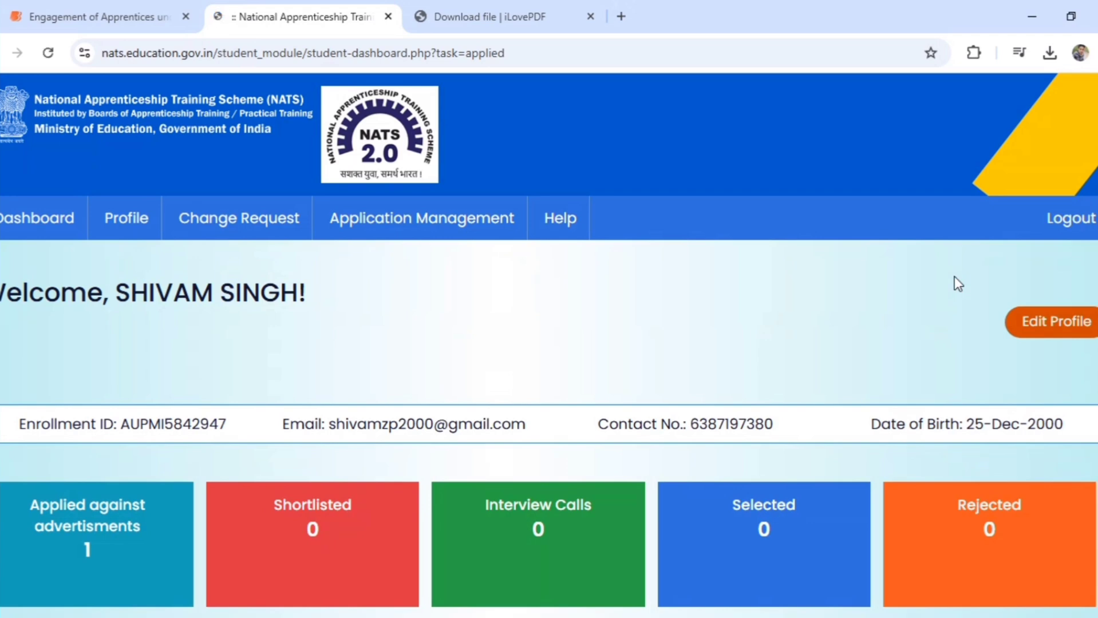
pyautogui.scroll(-10, 549, 343)
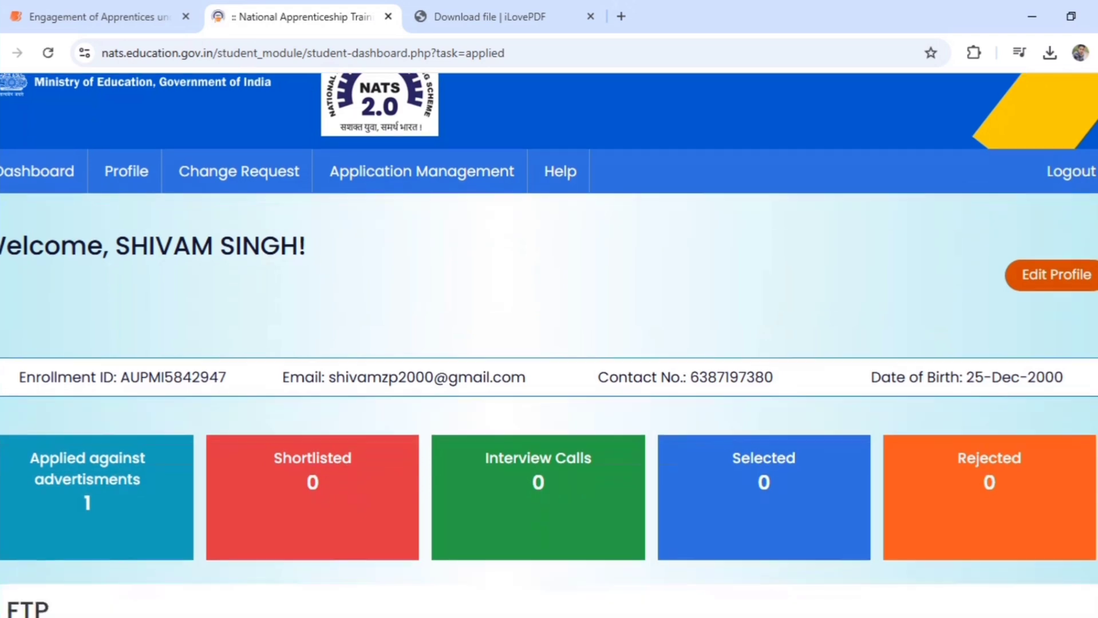
pyautogui.scroll(8, 1064, 135)
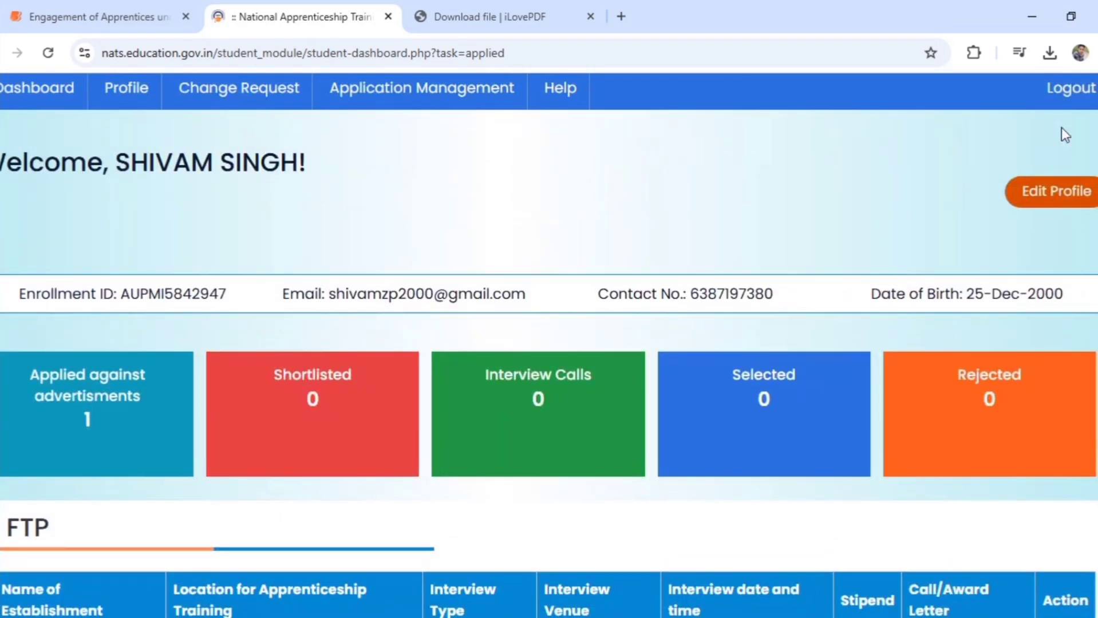
pyautogui.scroll(-7, 1064, 135)
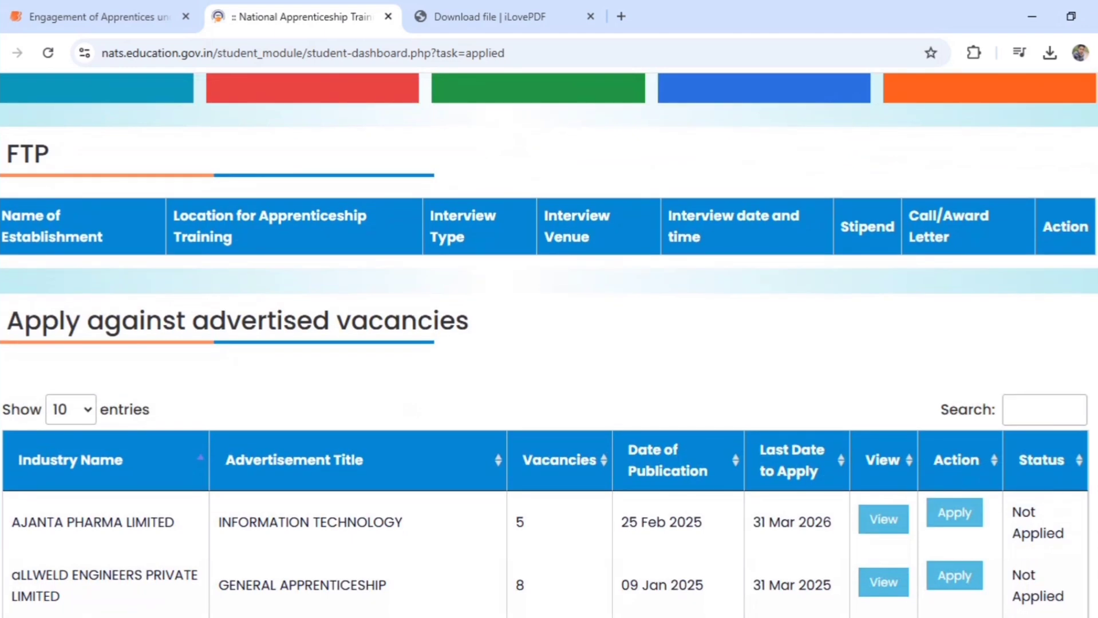
pyautogui.scroll(-3, 549, 343)
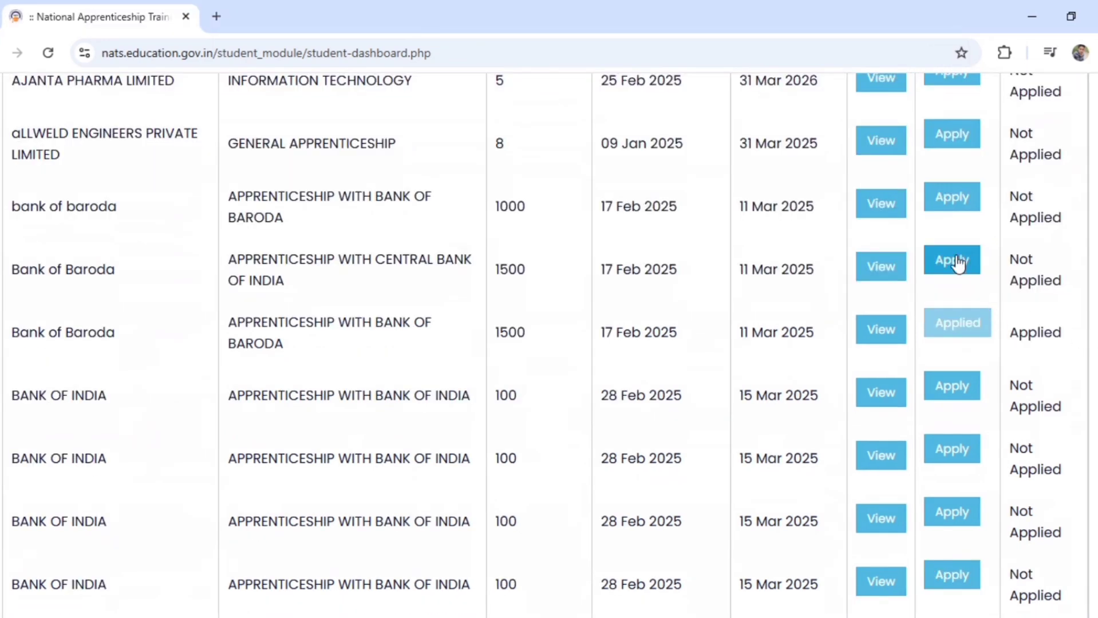
# Apply for the Central Bank of India and 1000-vacancy Bank of Baroda apprenticeships
pyautogui.click(957, 261)
pyautogui.scroll(-5, 502, 396)
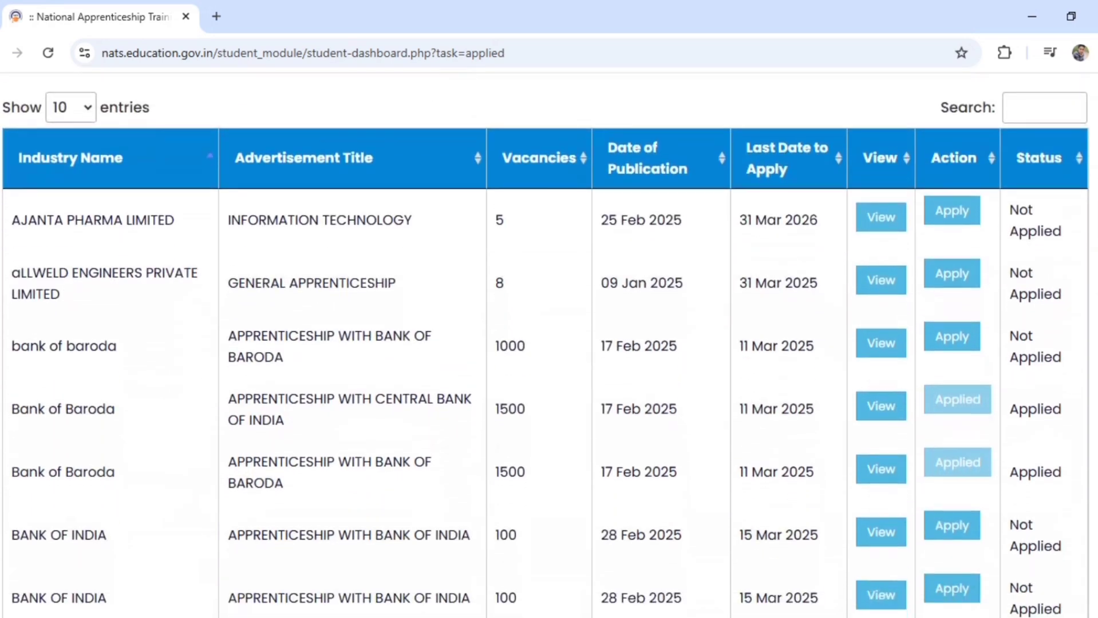
pyautogui.click(946, 338)
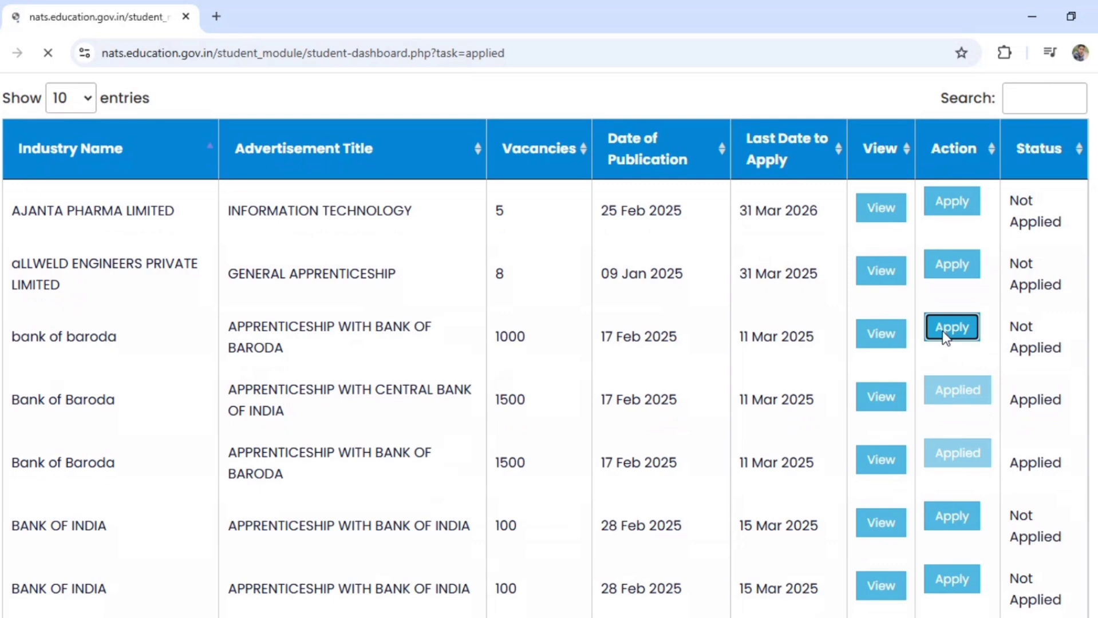
pyautogui.scroll(-12, 549, 344)
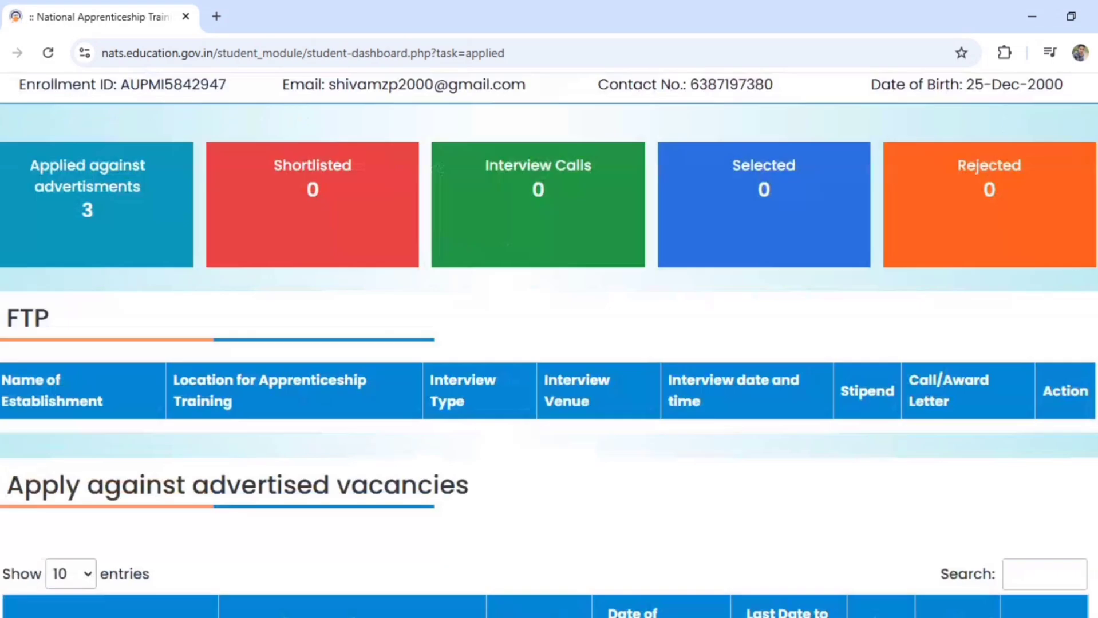
pyautogui.scroll(10, 1082, 229)
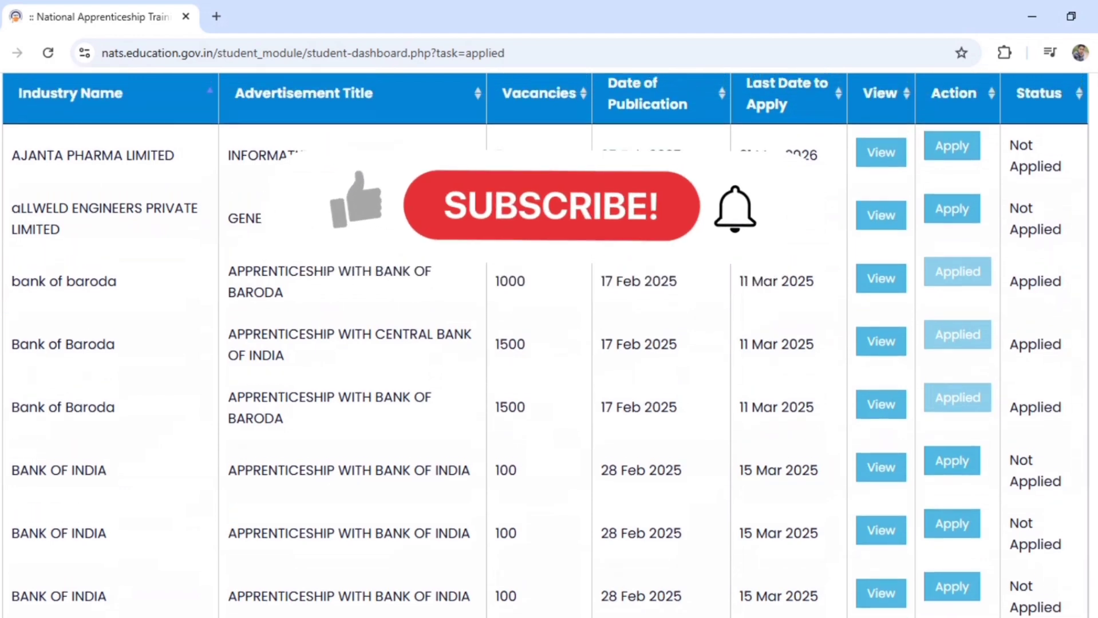
pyautogui.scroll(3, 1069, 188)
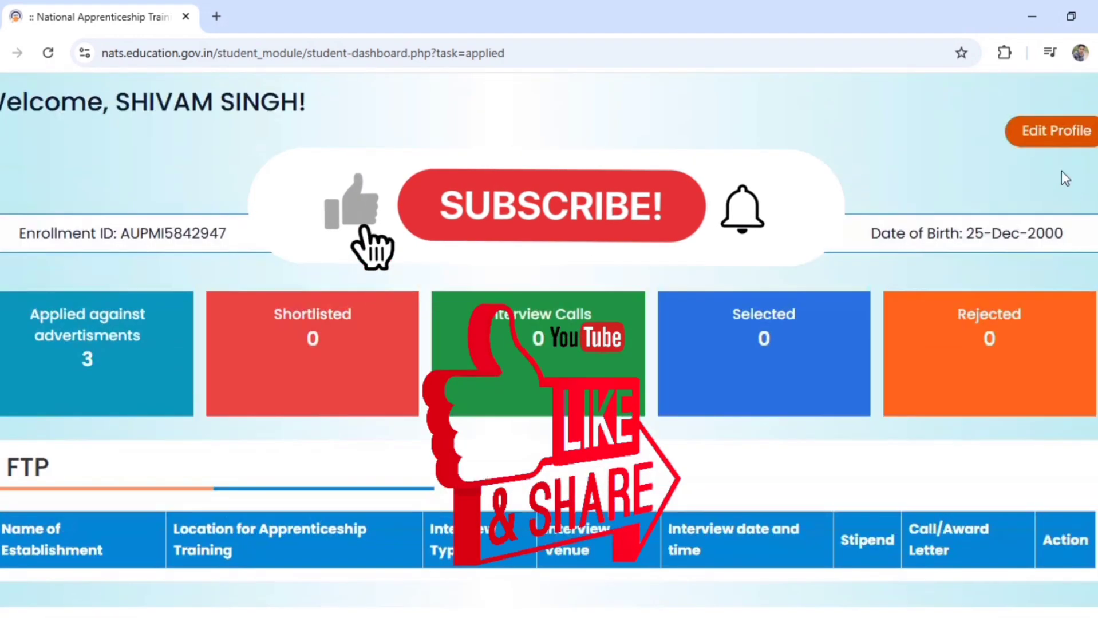